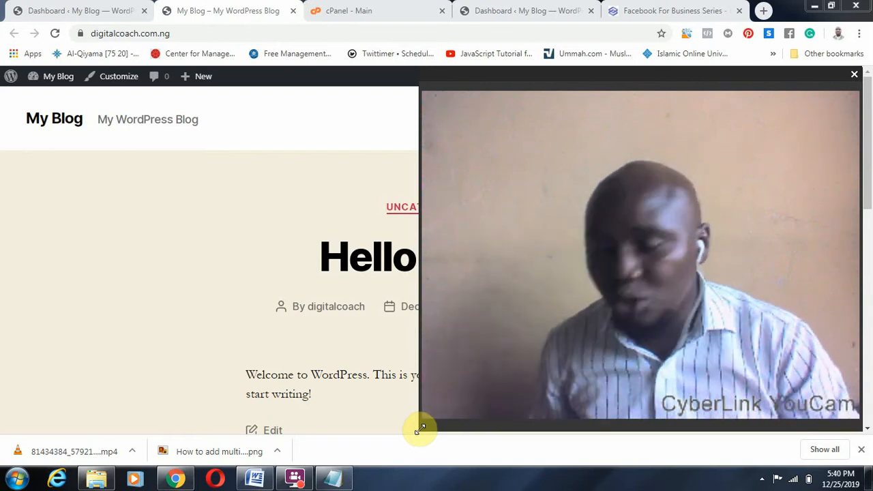
# Open the WordPress page of the Softaculous Apps Installer in cPanel and check the list of current installations.
pyautogui.click(376, 11)
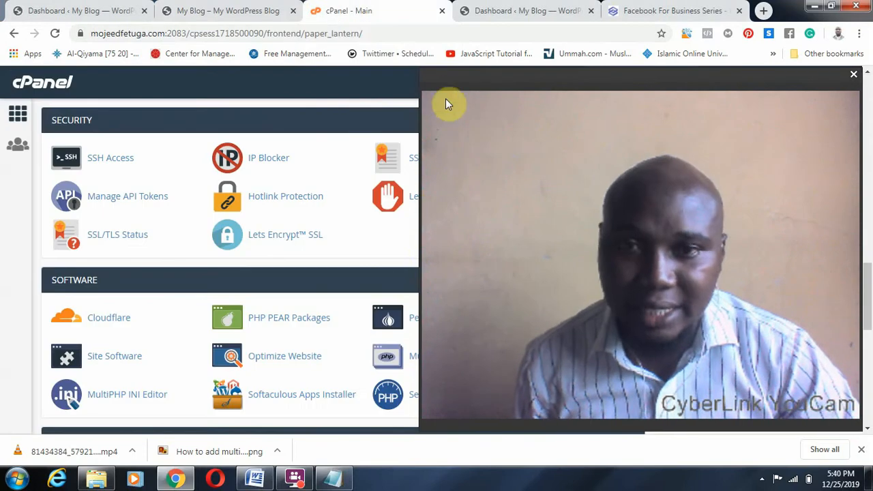
pyautogui.moveTo(422, 73); pyautogui.dragTo(753, 330)
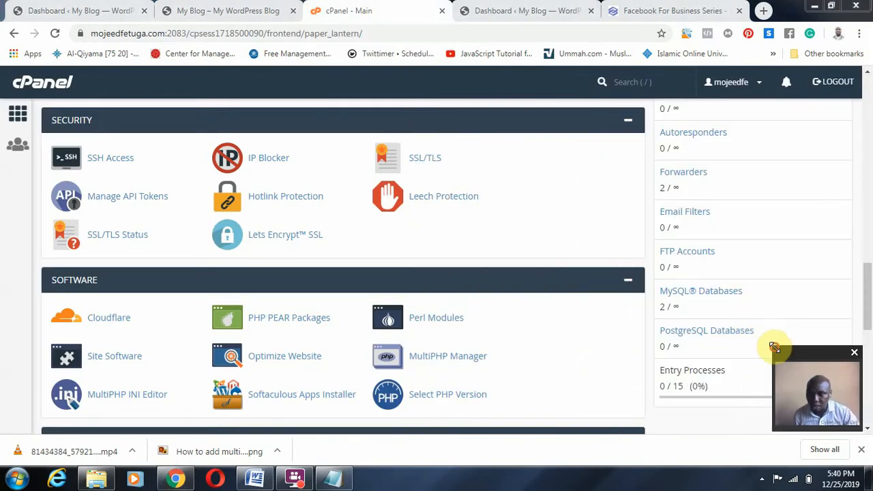
pyautogui.moveTo(780, 362); pyautogui.dragTo(717, 341)
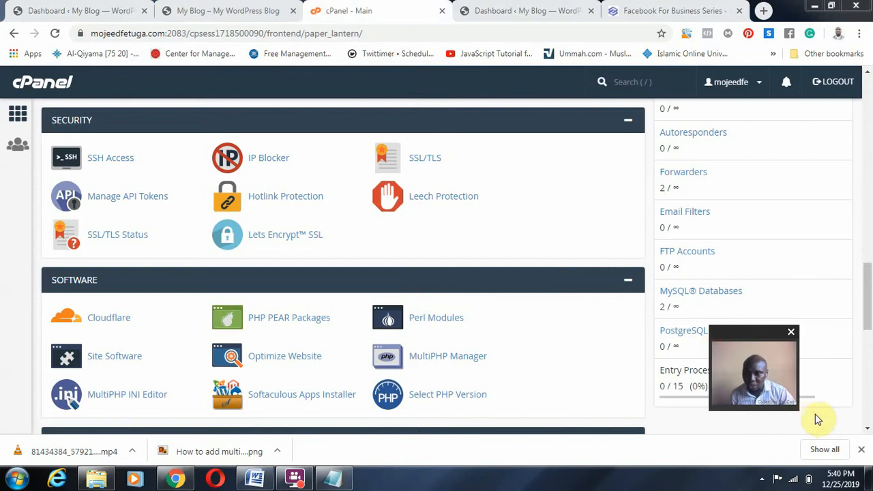
pyautogui.moveTo(799, 410); pyautogui.dragTo(855, 446)
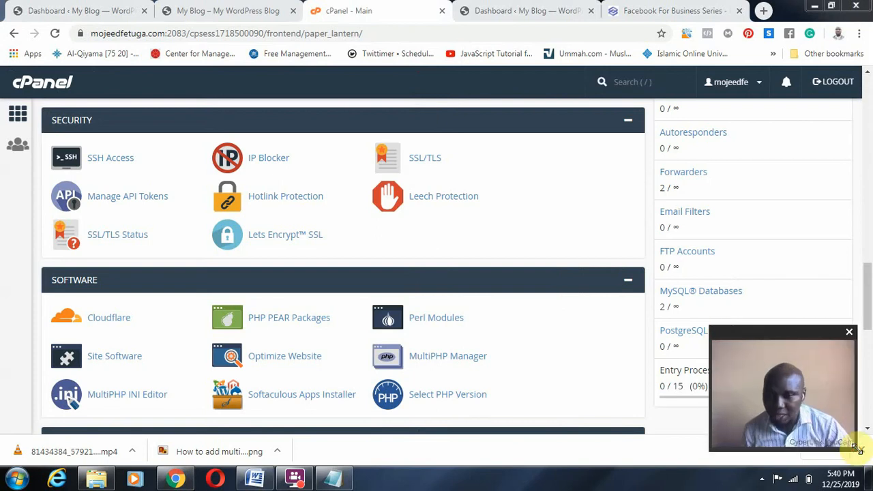
pyautogui.scroll(-8, 561, 322)
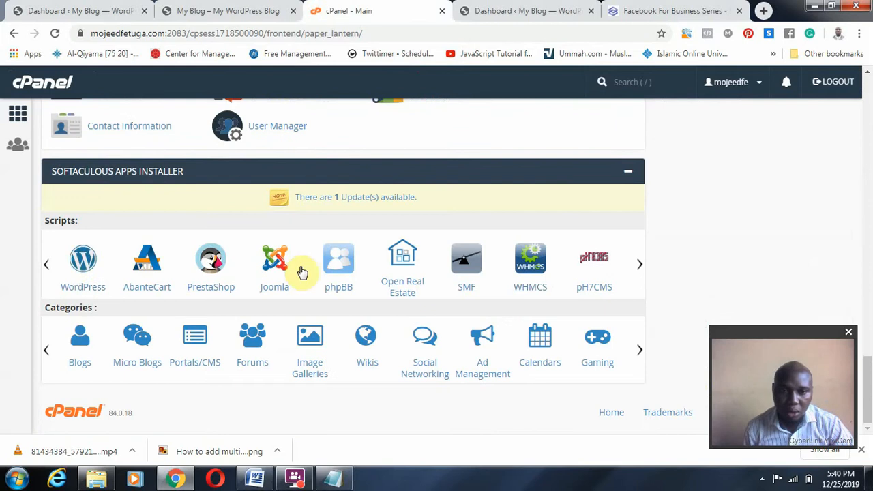
pyautogui.click(81, 266)
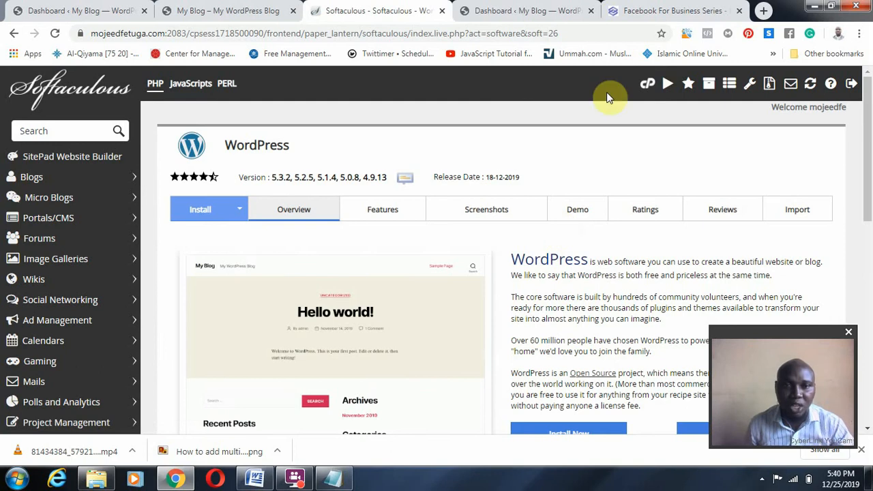
pyautogui.scroll(-4, 354, 305)
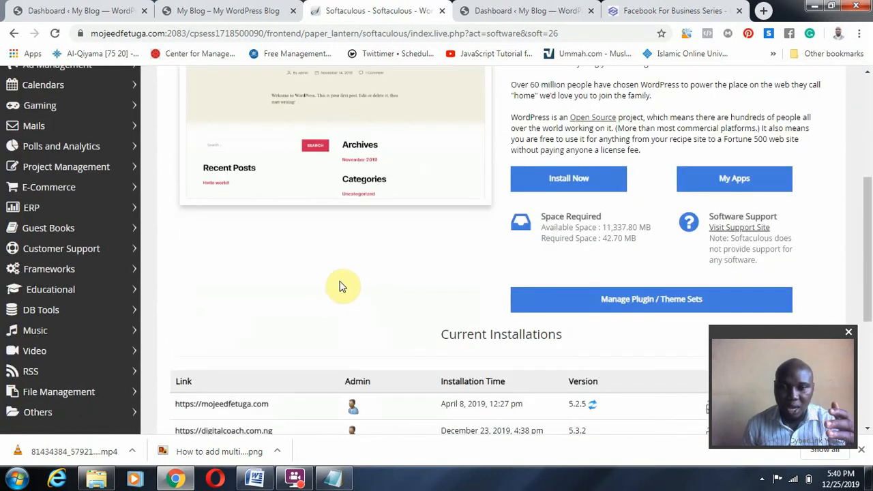
pyautogui.scroll(-3, 476, 268)
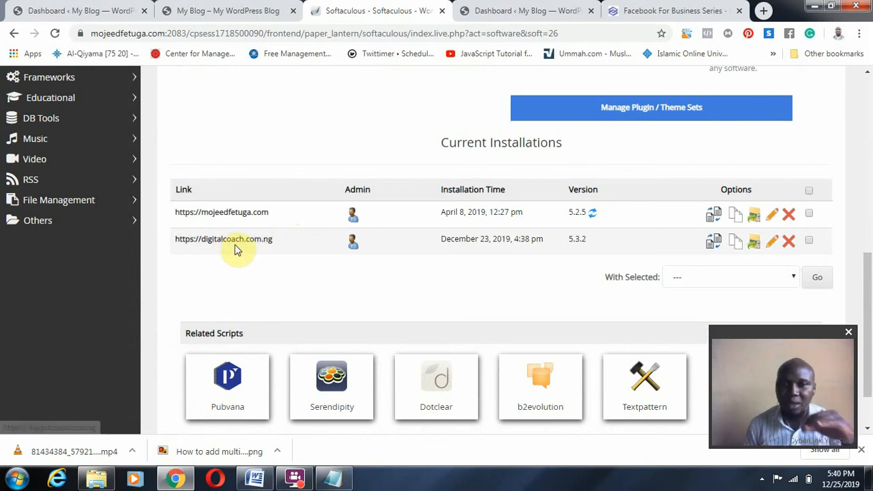
# Review the digitalcoach.com.ng blog's front page from the header down to the footer.
pyautogui.click(220, 8)
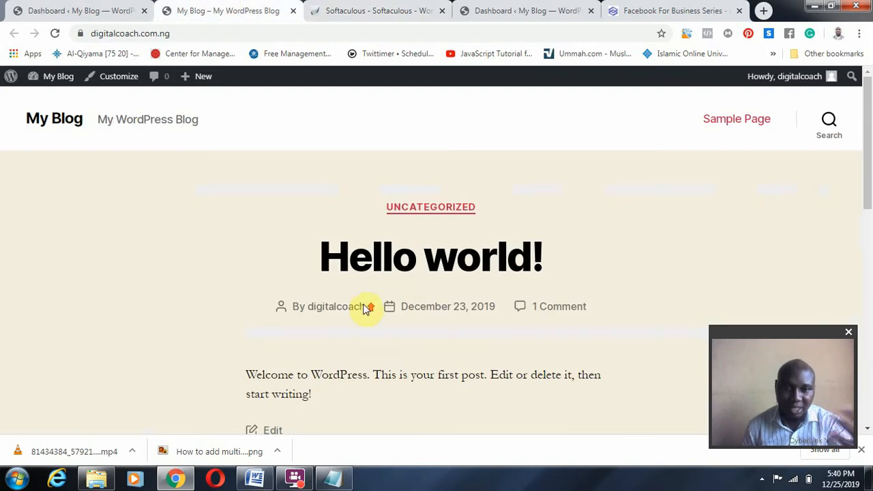
pyautogui.scroll(-8, 369, 307)
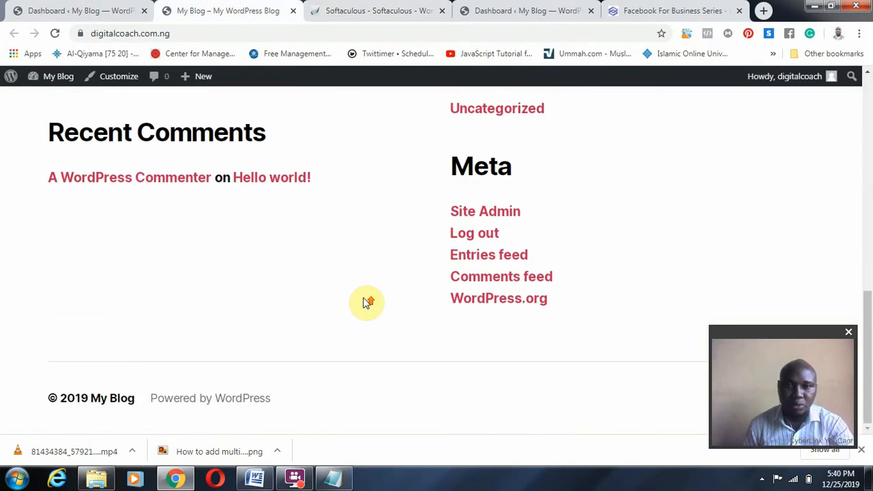
pyautogui.scroll(10, 367, 302)
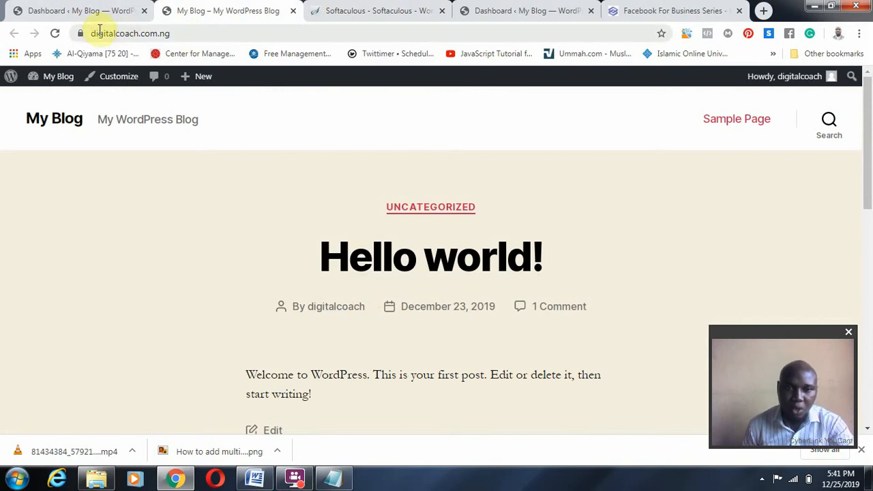
pyautogui.click(181, 33)
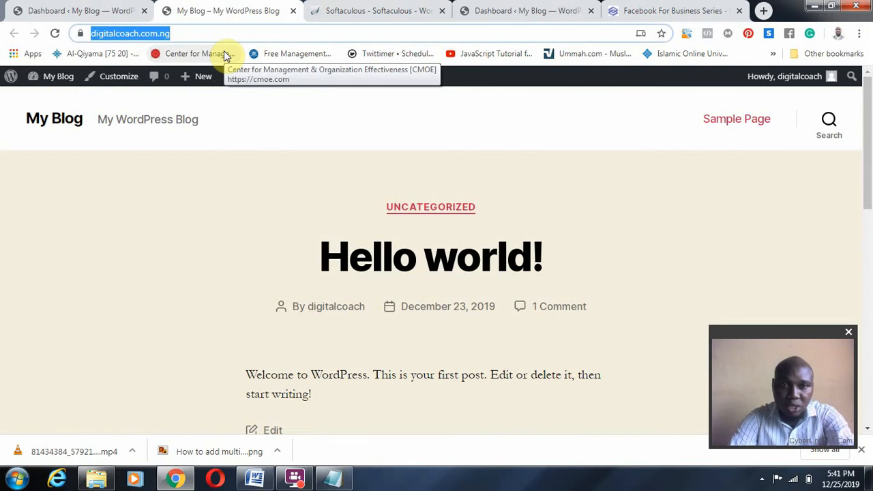
pyautogui.press('Right')
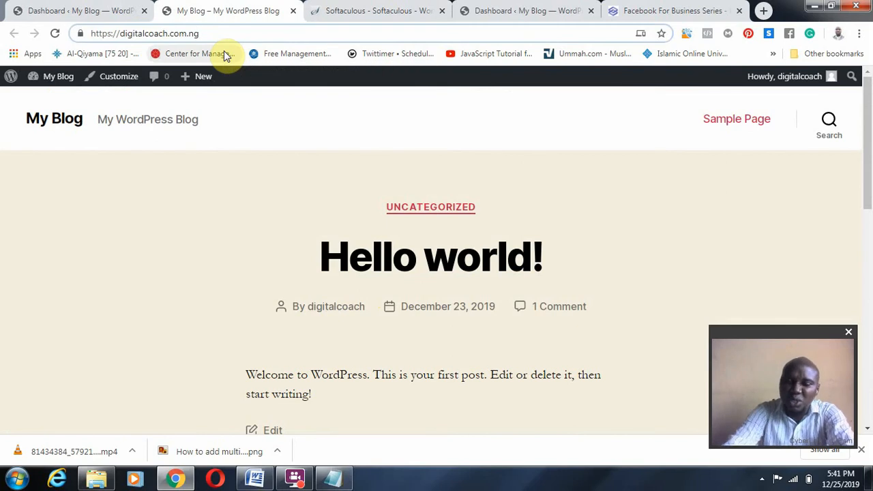
pyautogui.write('/')
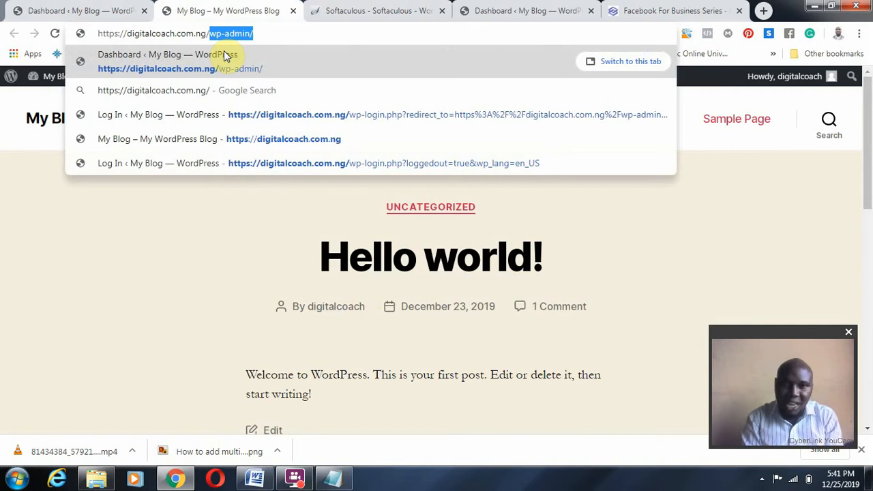
pyautogui.click(224, 55)
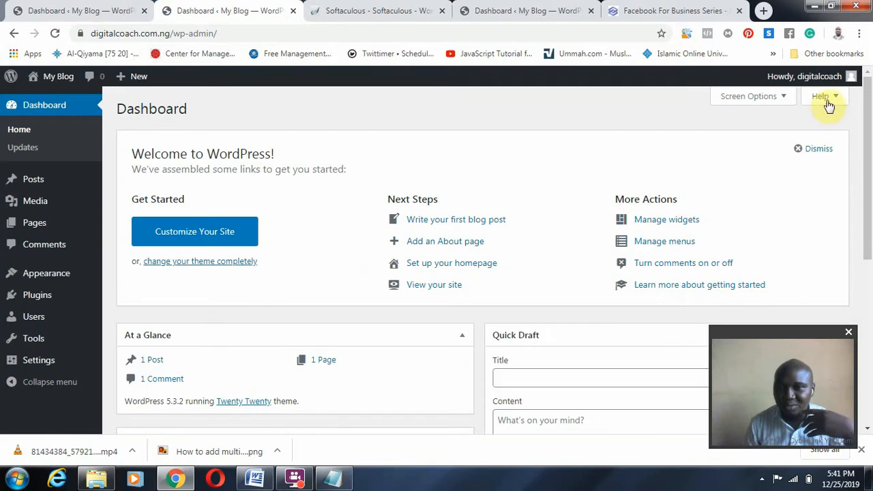
# Log out of the blog's WordPress admin account.
pyautogui.moveTo(829, 82)
pyautogui.click(771, 127)
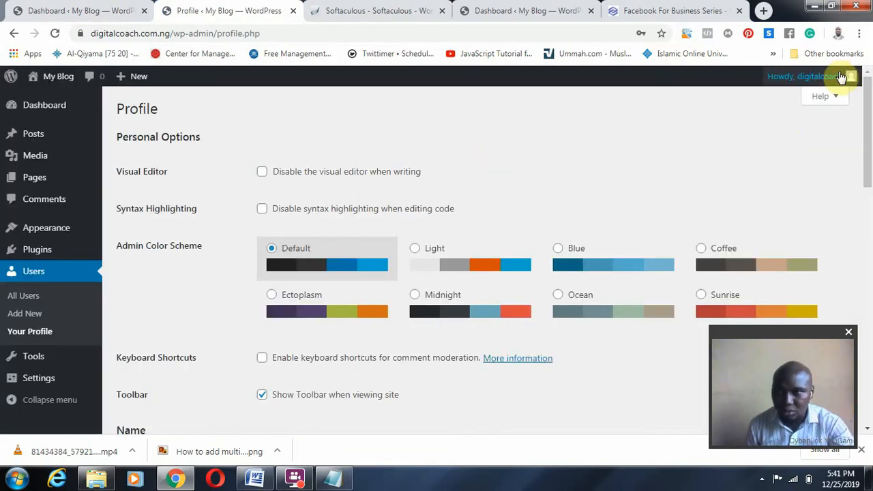
pyautogui.moveTo(838, 76)
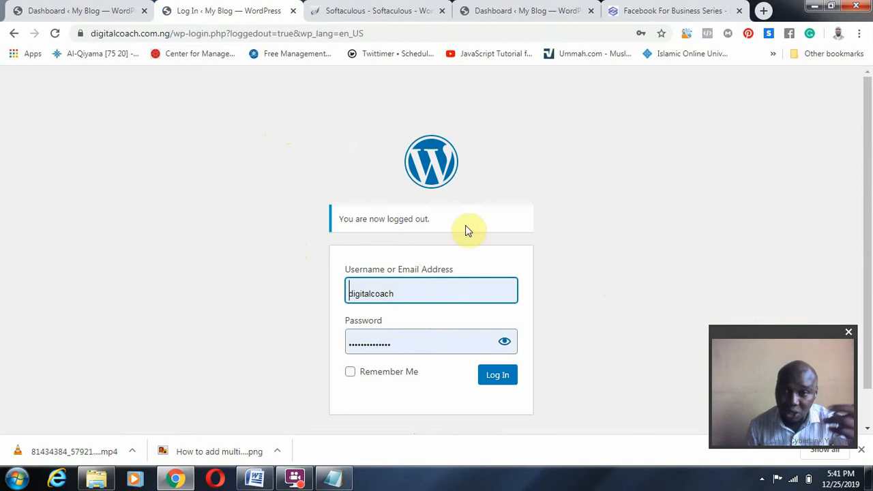
# Check the digitalcoach.com.ng entry in the Softaculous installations, and log back in to its WordPress admin with the prefilled credentials.
pyautogui.click(409, 12)
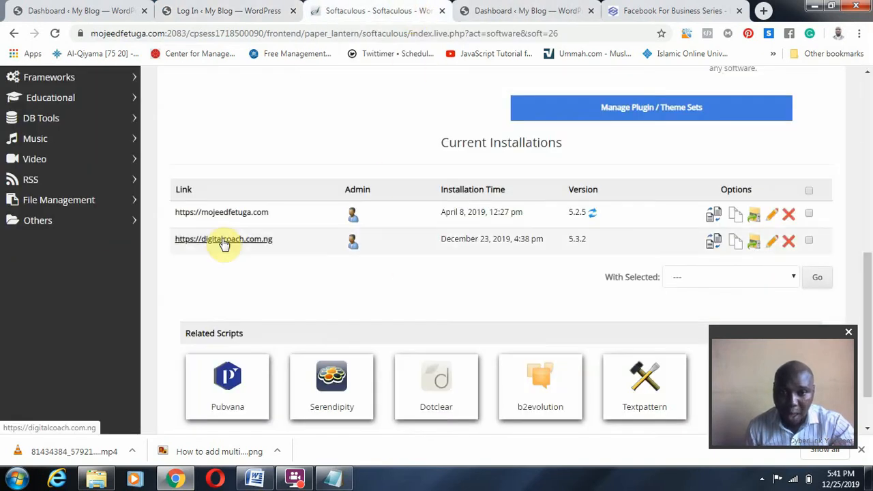
pyautogui.click(229, 10)
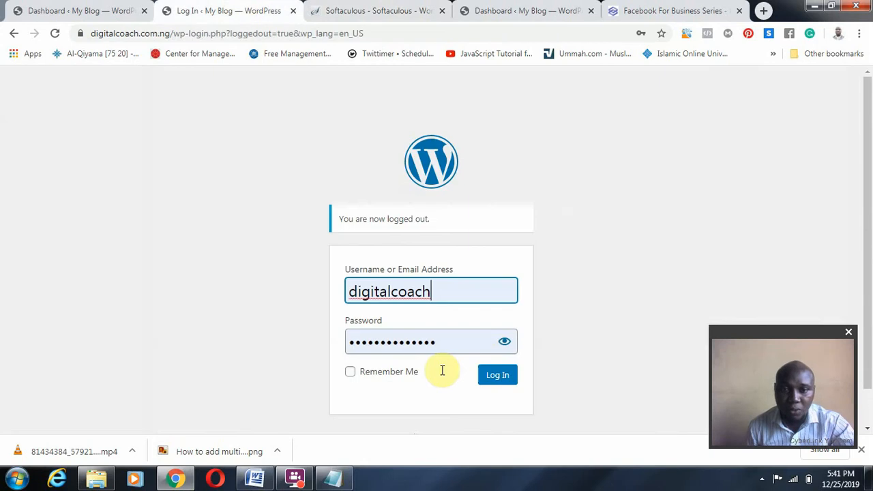
pyautogui.click(498, 382)
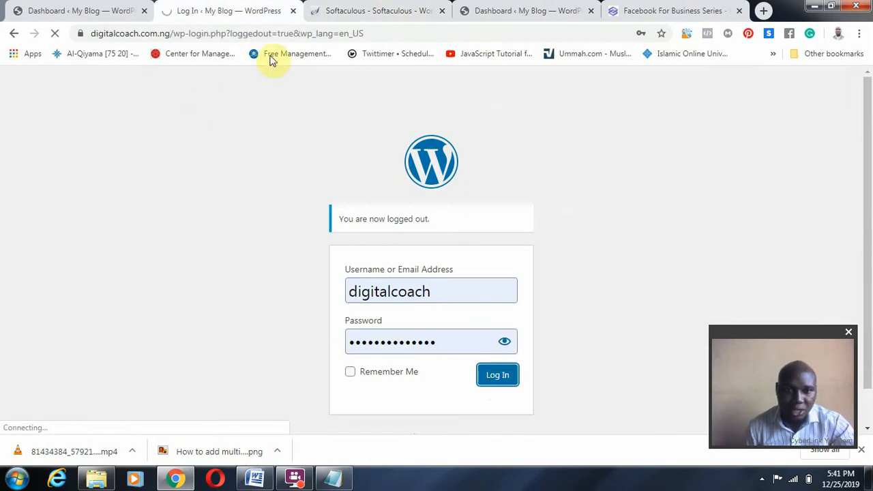
# Close the duplicate dashboards, the Softaculous page and the Facebook For Business page, keeping a single WordPress dashboard open.
pyautogui.click(142, 11)
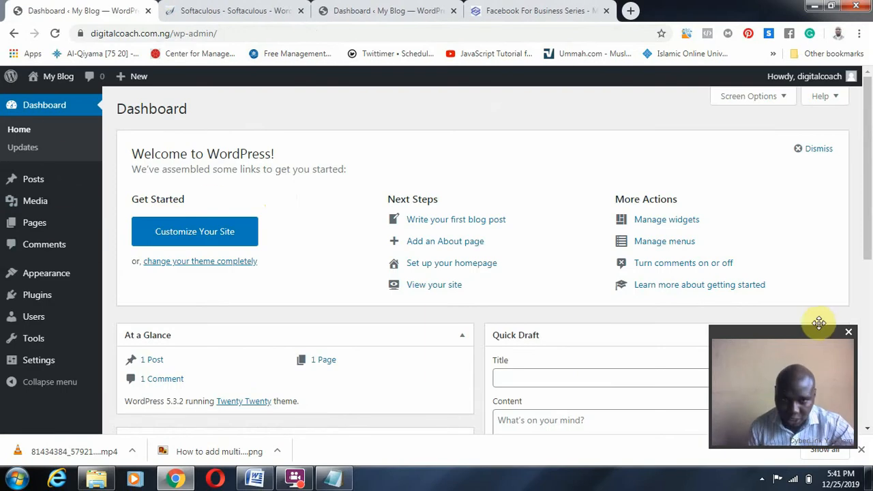
pyautogui.moveTo(20, 205)
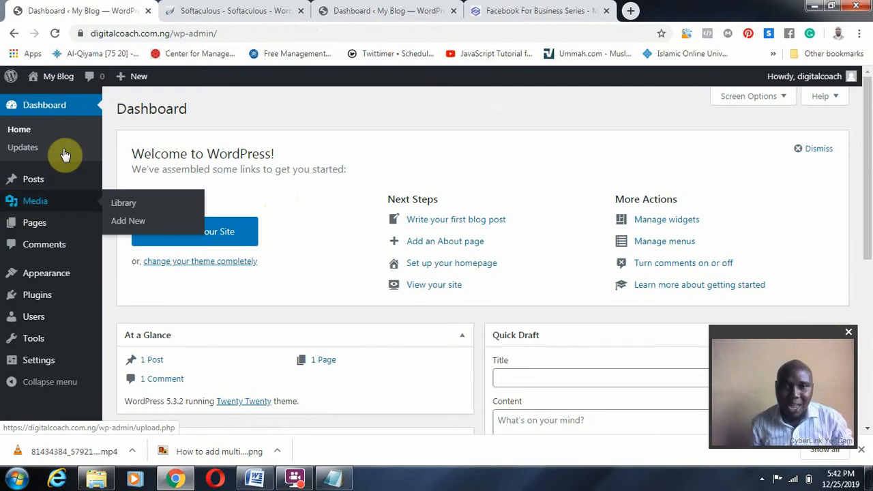
pyautogui.click(380, 10)
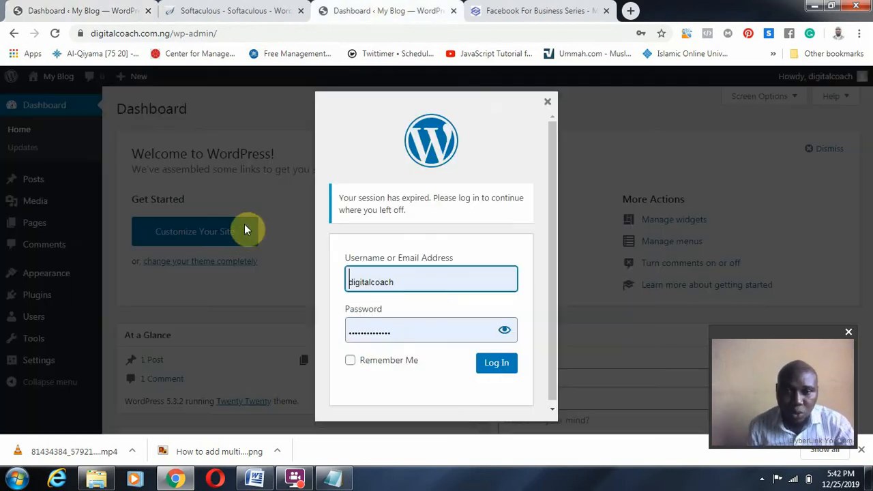
pyautogui.click(548, 101)
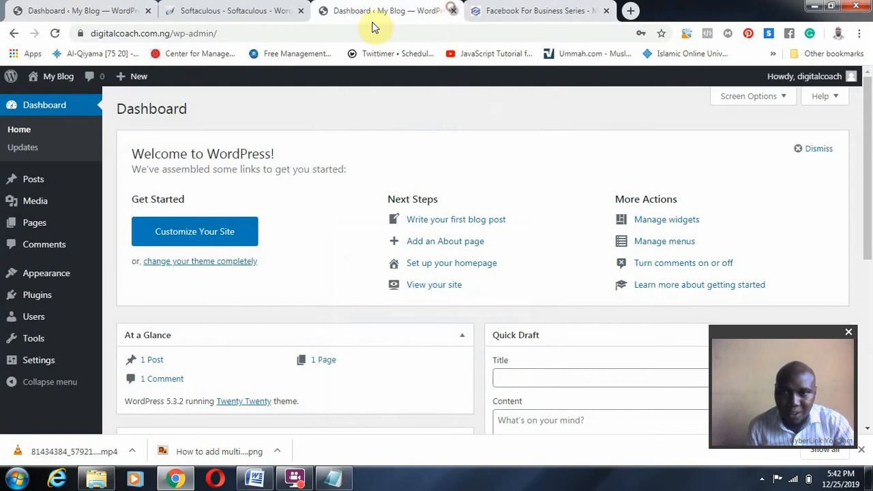
pyautogui.click(453, 10)
pyautogui.click(198, 10)
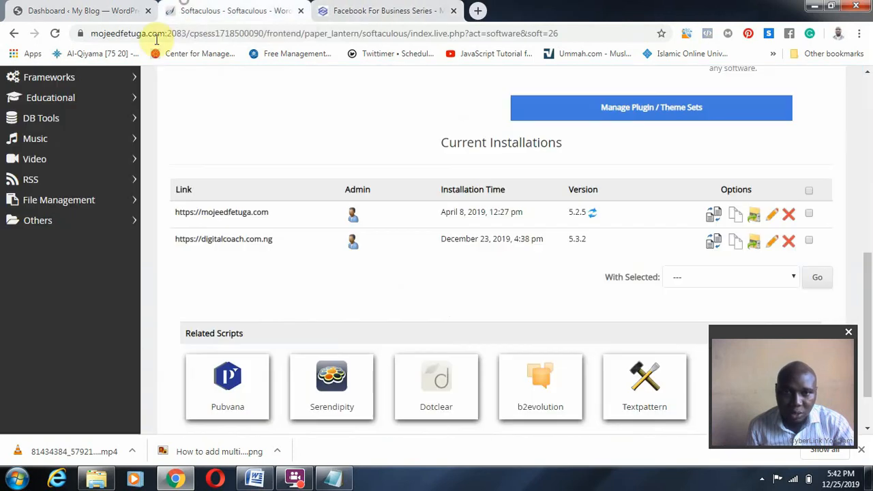
pyautogui.click(300, 11)
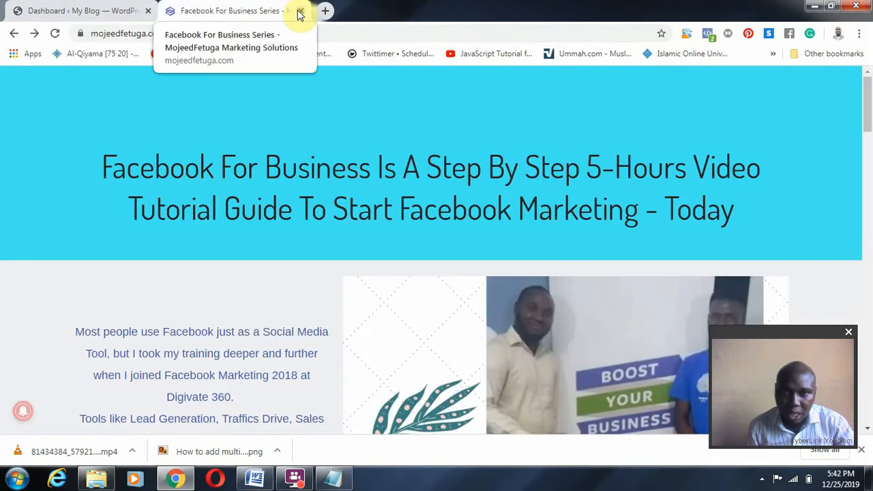
pyautogui.click(301, 11)
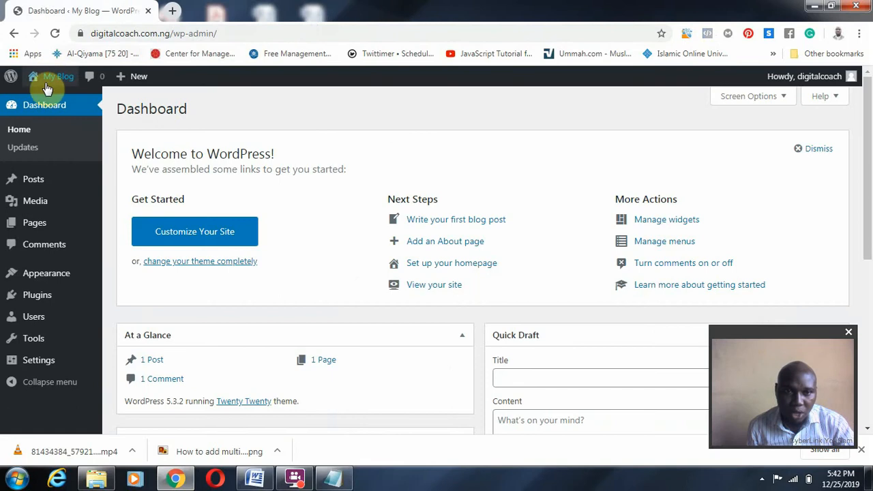
# Open the blog's public site in a new browser tab and view its Hello world! post.
pyautogui.moveTo(60, 82)
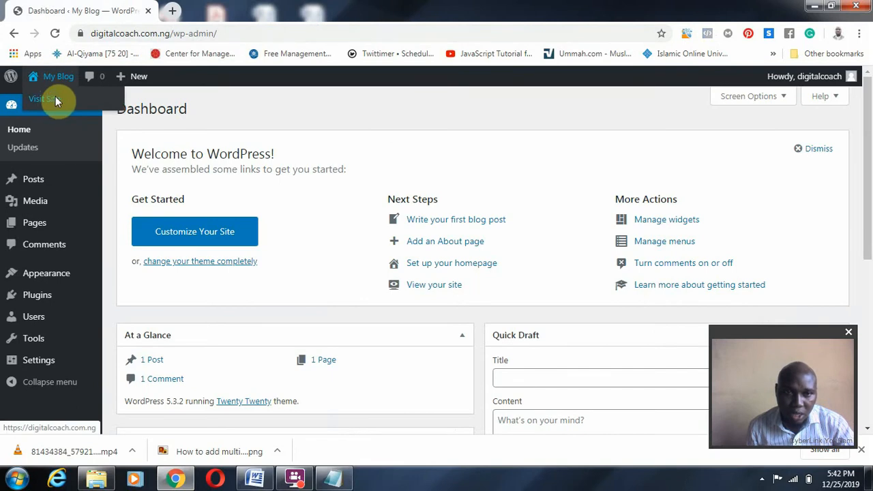
pyautogui.rightClick(64, 99)
pyautogui.click(103, 107)
pyautogui.click(232, 11)
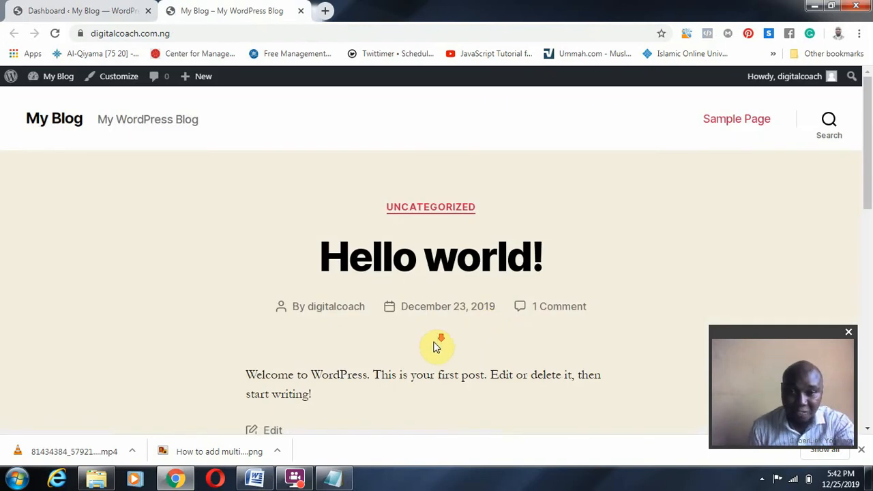
pyautogui.scroll(-2, 437, 347)
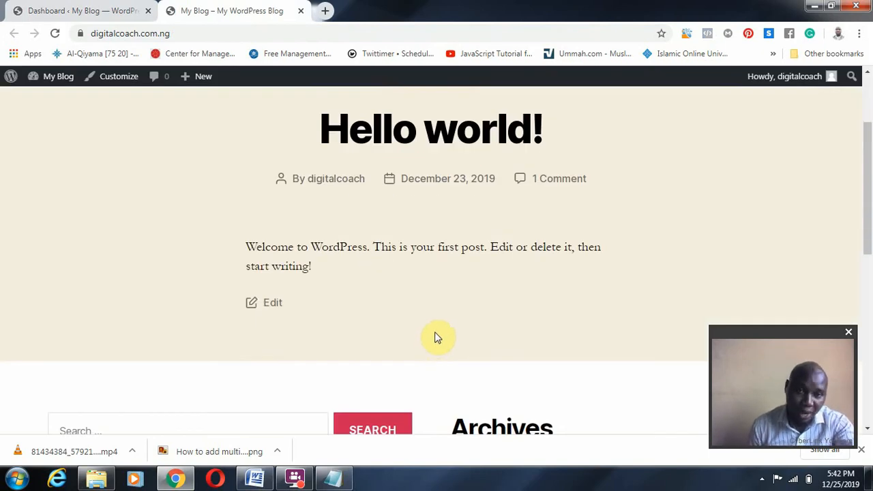
# Compare the admin dashboard's widgets and navigation entries with the blog's public front page.
pyautogui.click(72, 10)
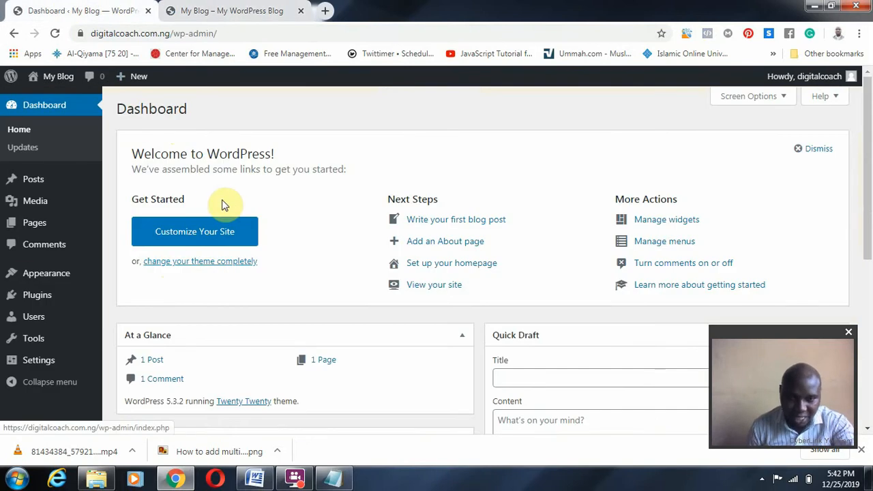
pyautogui.scroll(-2, 526, 341)
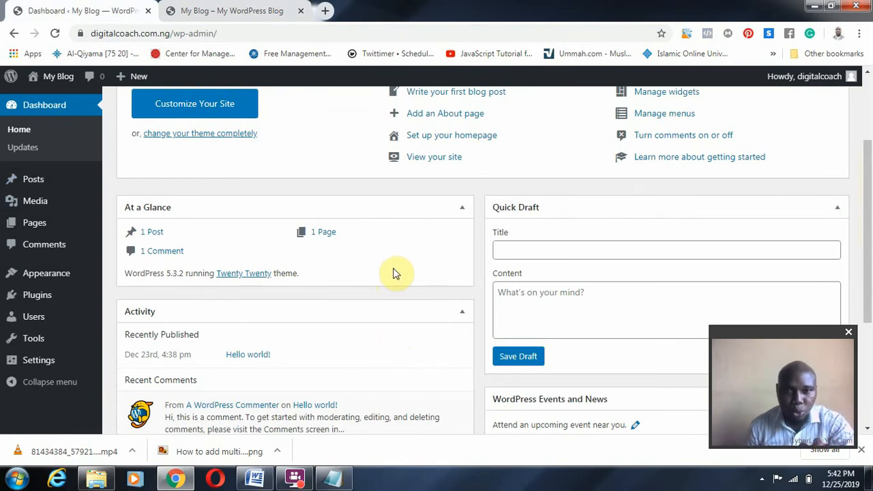
pyautogui.click(276, 10)
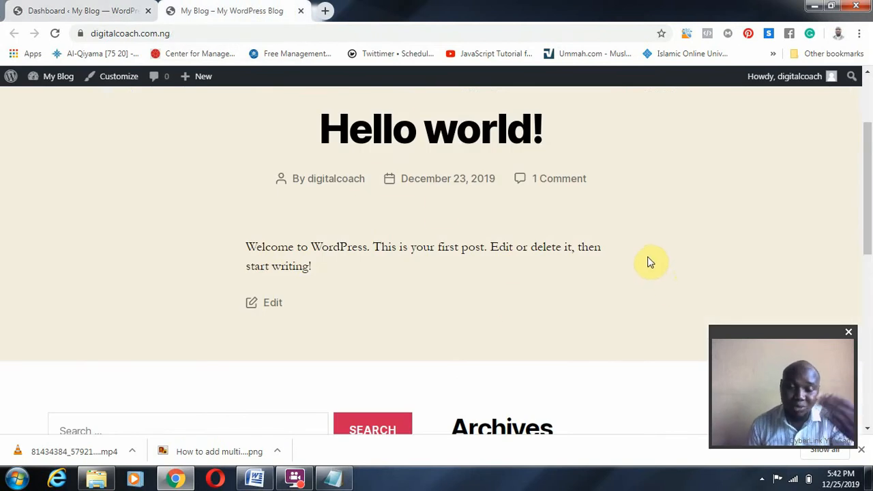
pyautogui.click(68, 9)
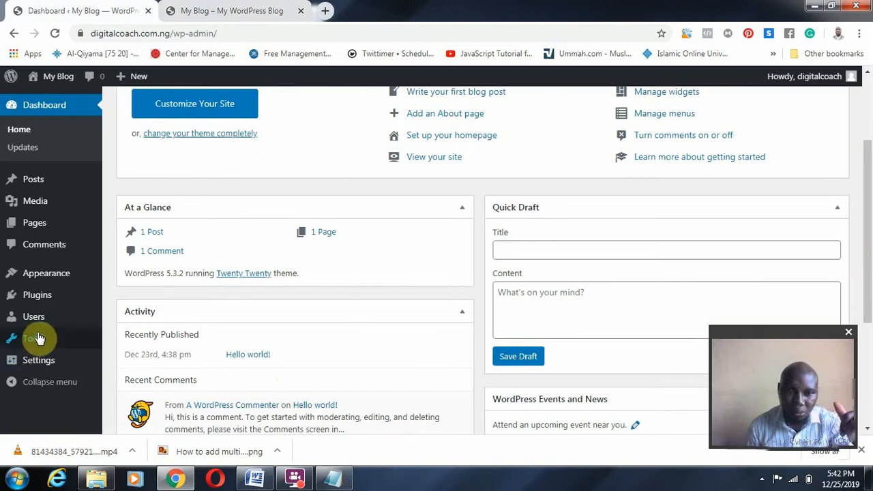
pyautogui.moveTo(45, 201)
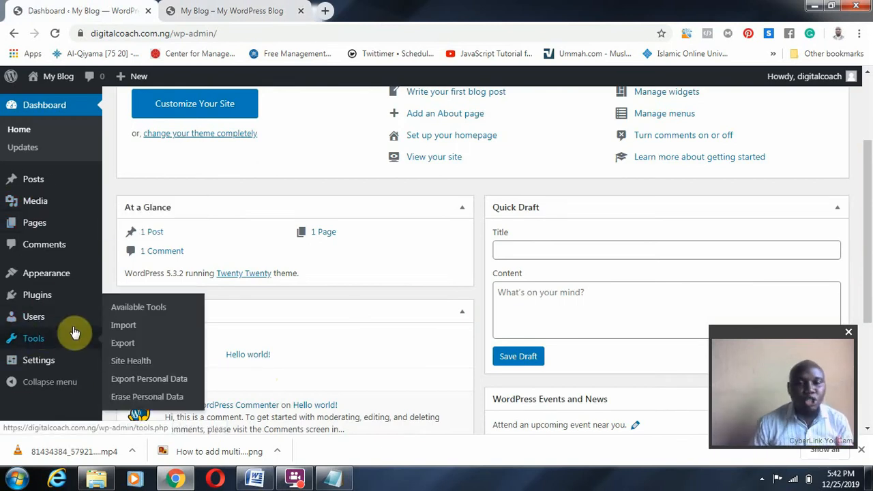
# Look over the entries of the admin navigation, including Tools, Users, Media, Posts and Pages.
pyautogui.moveTo(78, 316)
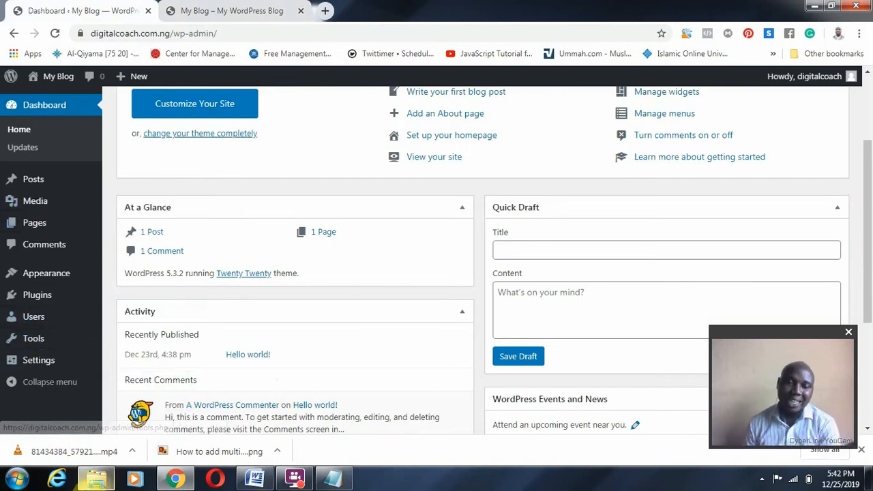
pyautogui.moveTo(102, 479)
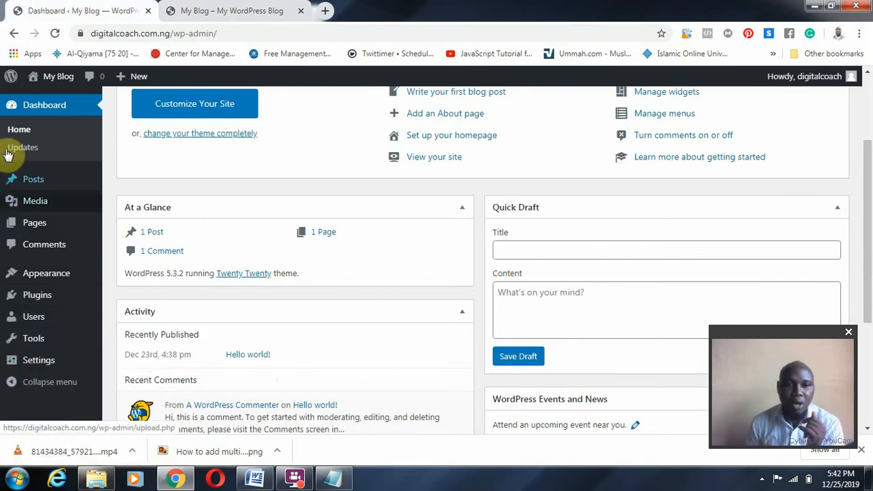
pyautogui.moveTo(28, 184)
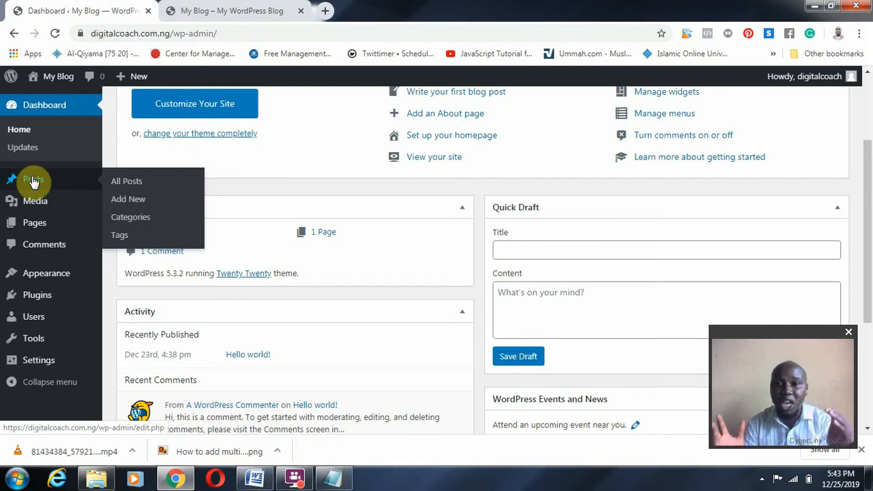
pyautogui.moveTo(34, 229)
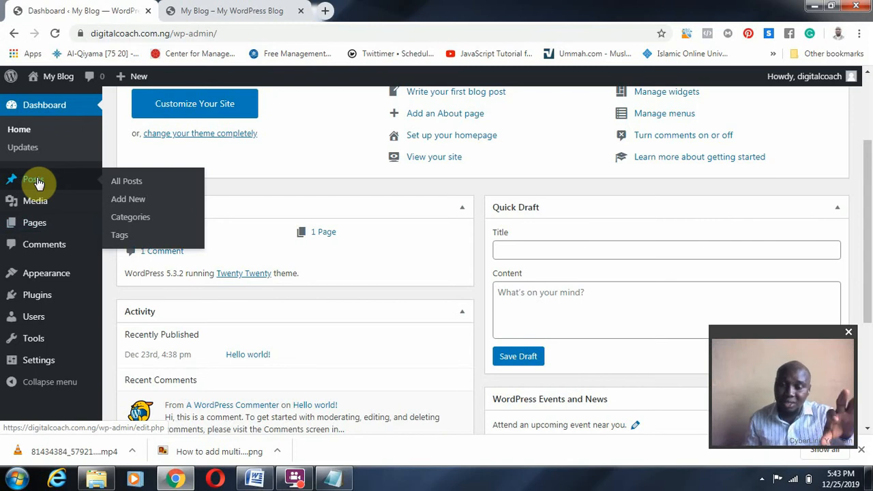
# Open the Hello world! post from the blog's front page and look through its content, comment and footer widgets.
pyautogui.click(198, 10)
pyautogui.scroll(1, 354, 180)
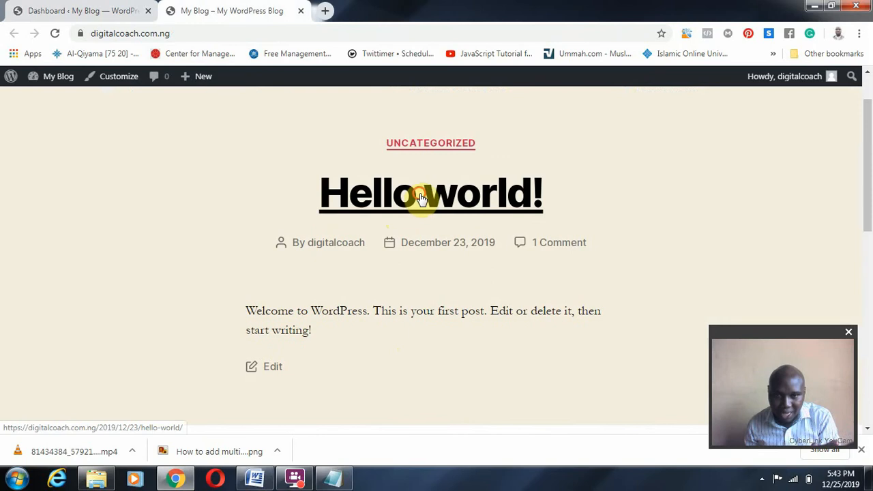
pyautogui.click(468, 197)
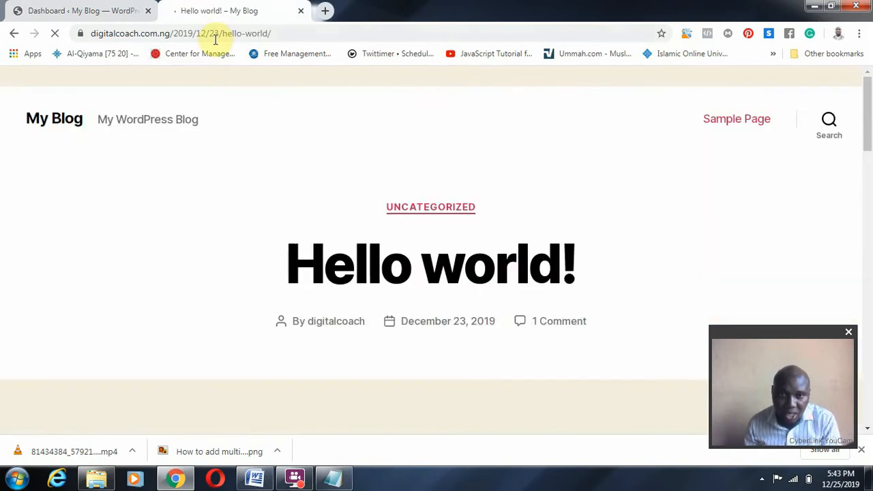
pyautogui.scroll(-8, 454, 305)
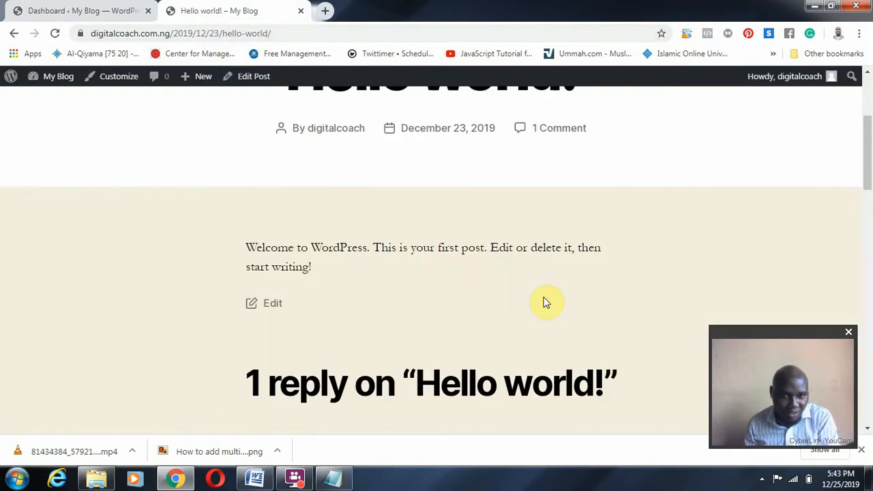
pyautogui.scroll(-9, 495, 272)
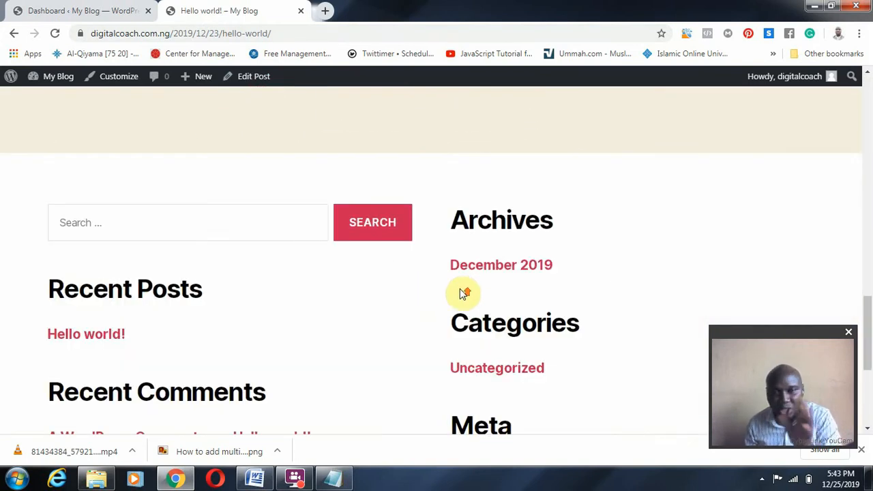
pyautogui.scroll(6, 409, 272)
# Review the dashboard's Pages, Media and Comments entries, and view the matching sample comment on the Hello world! post.
pyautogui.click(106, 9)
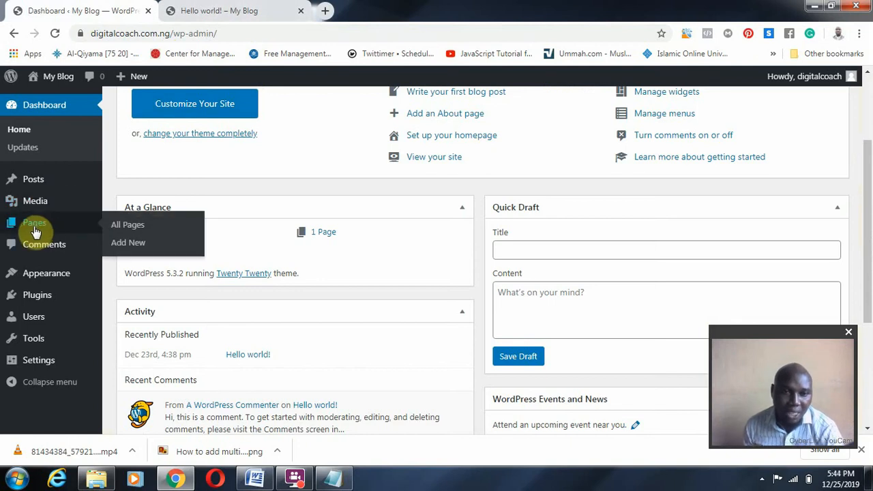
pyautogui.moveTo(39, 199)
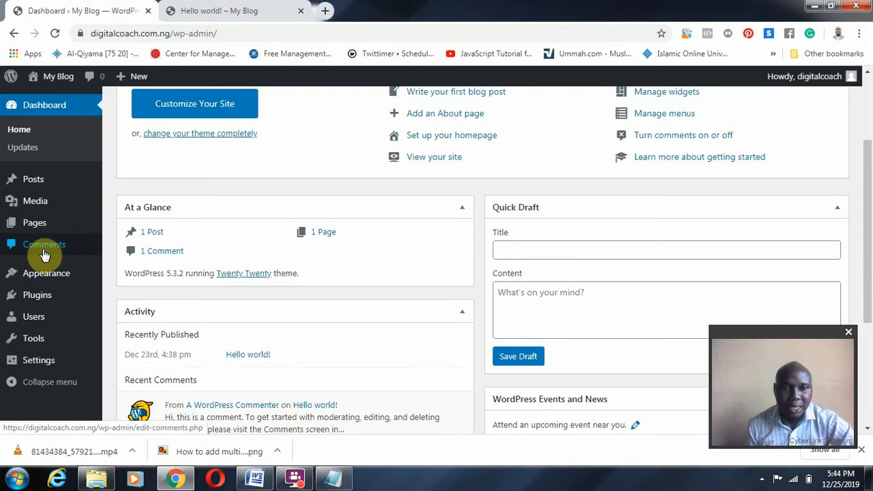
pyautogui.click(273, 10)
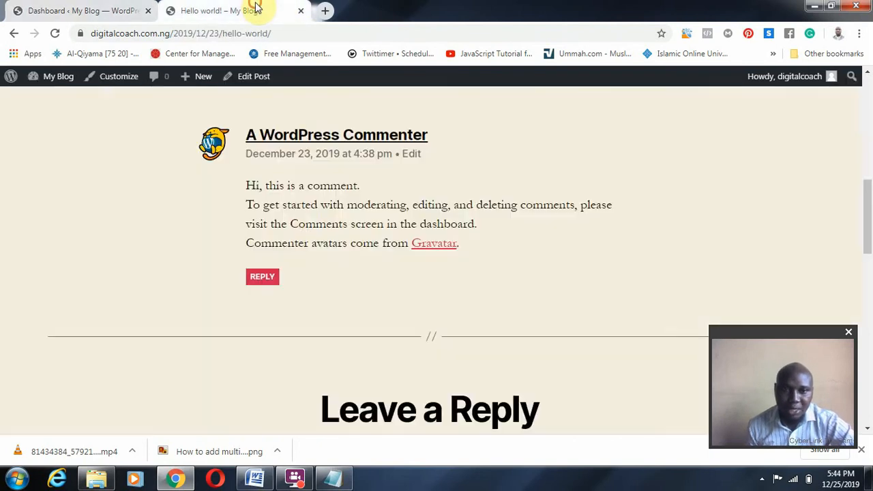
pyautogui.scroll(5, 380, 283)
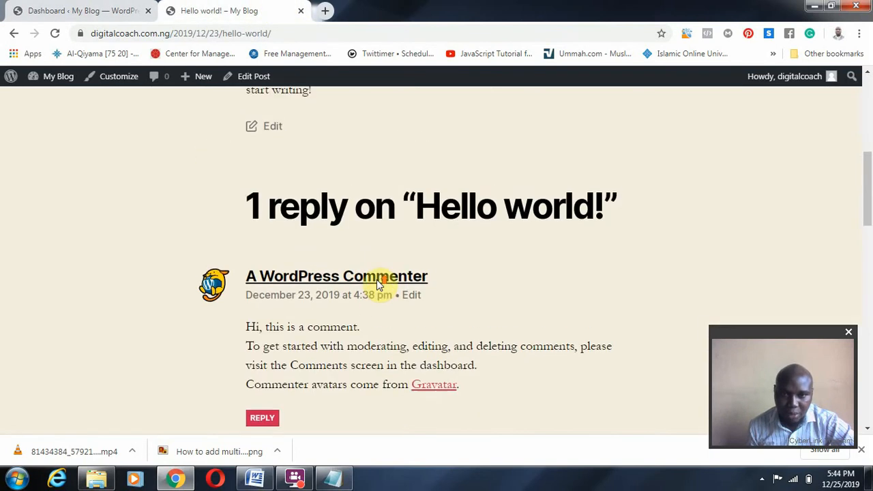
pyautogui.scroll(-2, 279, 363)
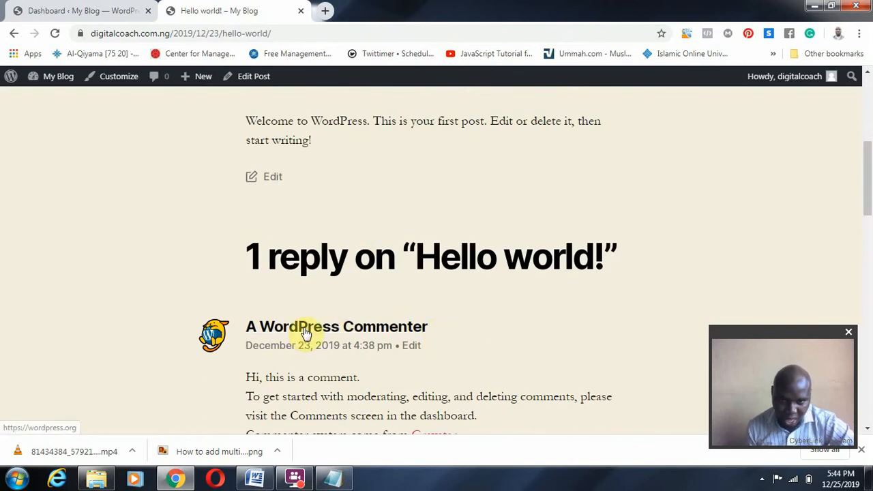
pyautogui.scroll(-2, 414, 341)
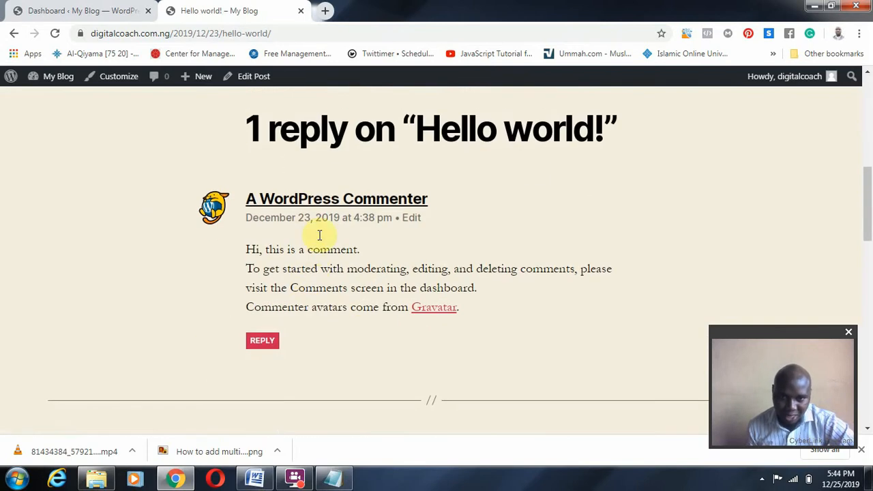
# Preview the dashboard's Appearance and Plugins options and compare them with the layout of the public Hello world! post.
pyautogui.click(93, 10)
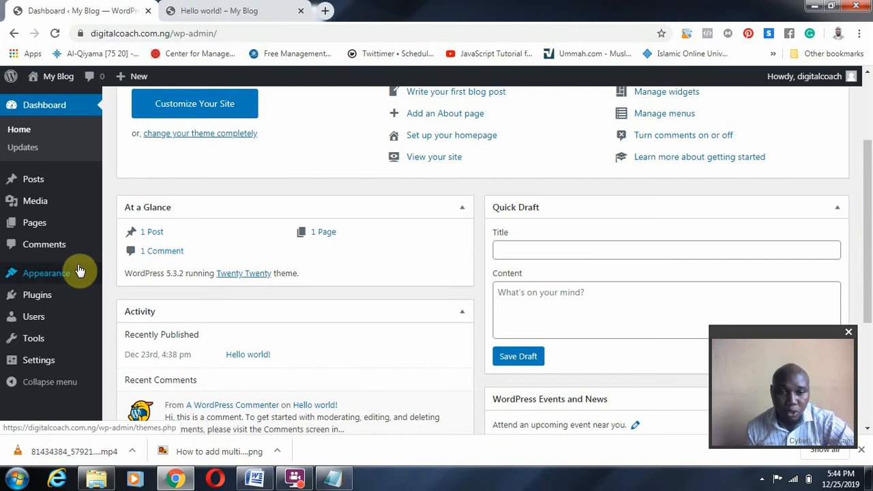
pyautogui.moveTo(55, 279)
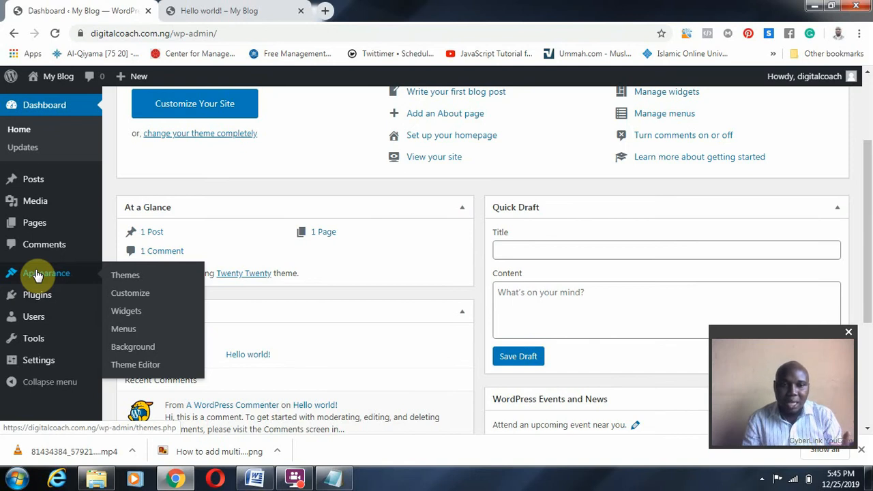
pyautogui.moveTo(43, 301)
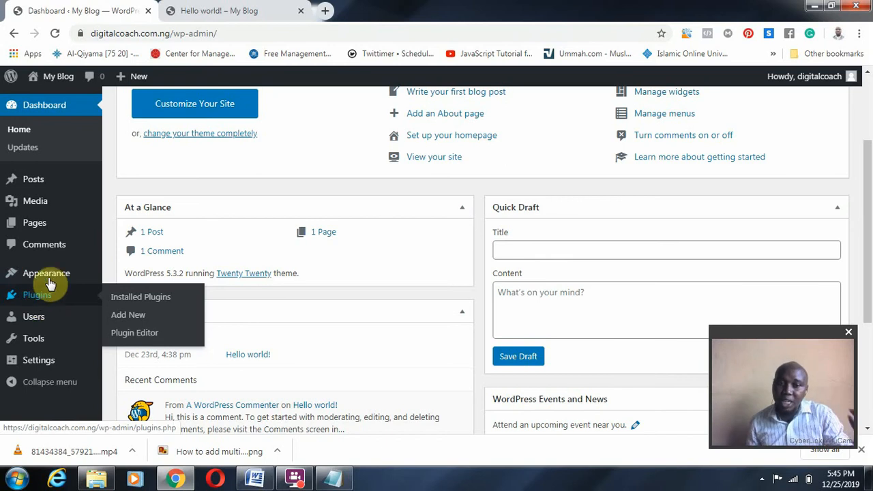
pyautogui.click(251, 12)
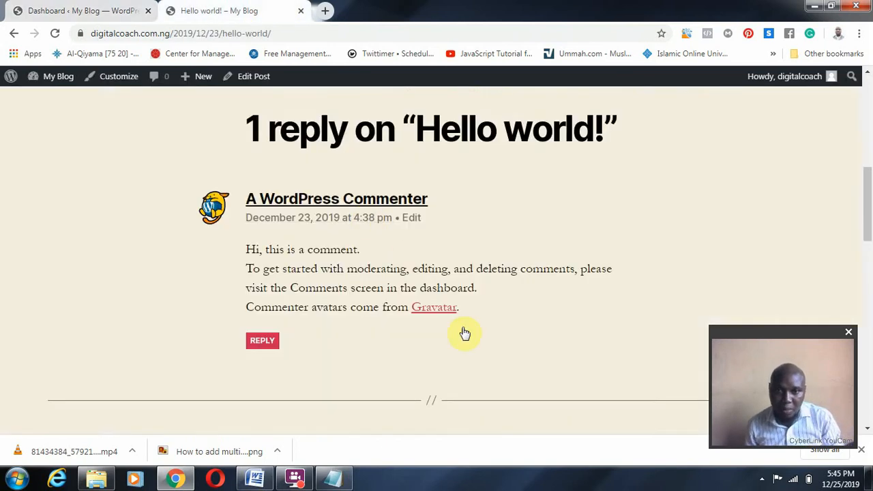
pyautogui.scroll(7, 466, 317)
pyautogui.scroll(-3, 467, 315)
pyautogui.scroll(-5, 469, 320)
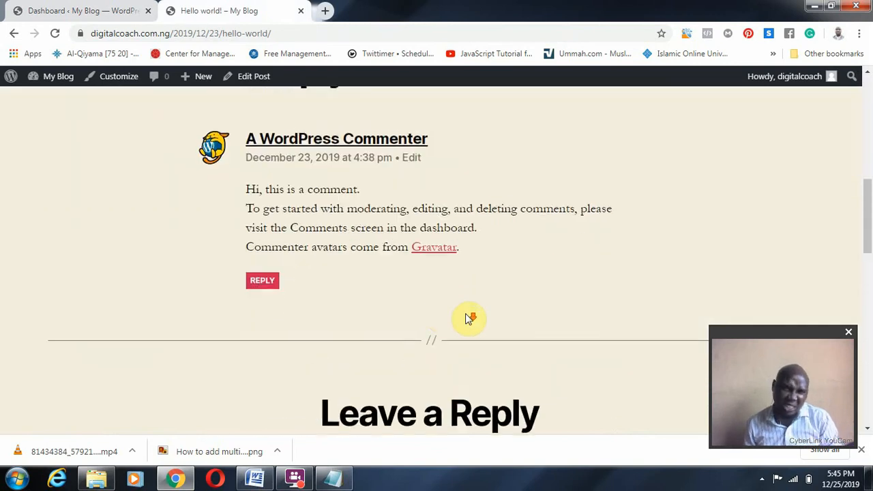
# Preview the Plugins and Users options in the dashboard, and open the Your Profile page to view its personal options.
pyautogui.click(74, 9)
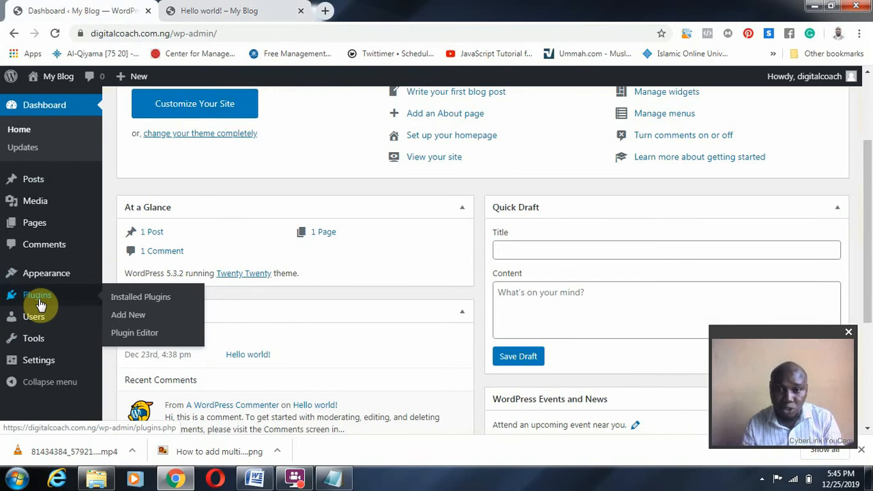
pyautogui.moveTo(27, 322)
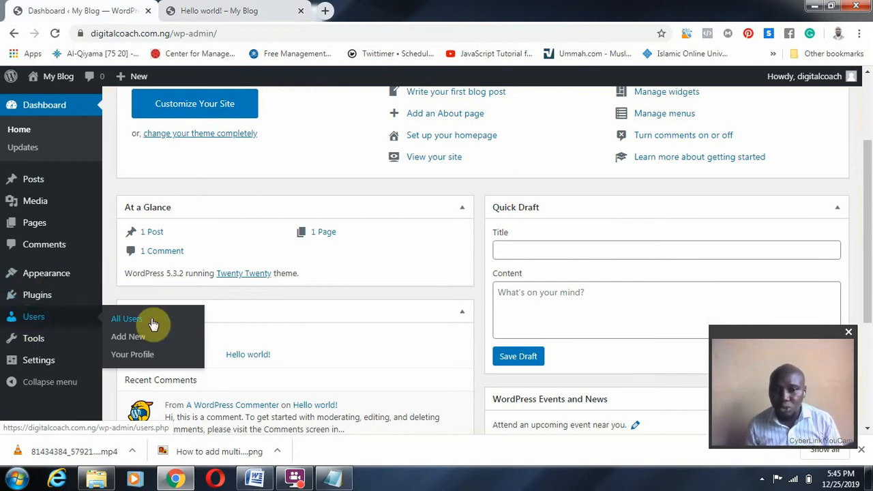
pyautogui.click(838, 80)
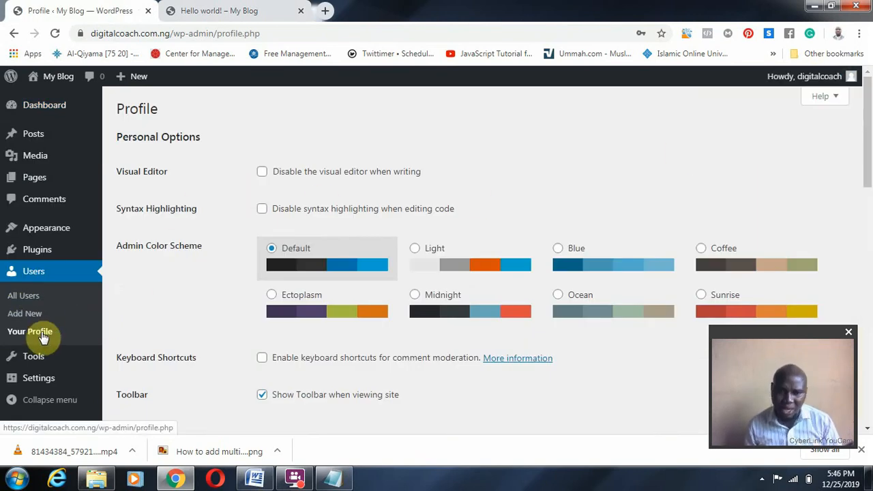
pyautogui.scroll(-3, 306, 267)
pyautogui.scroll(3, 306, 267)
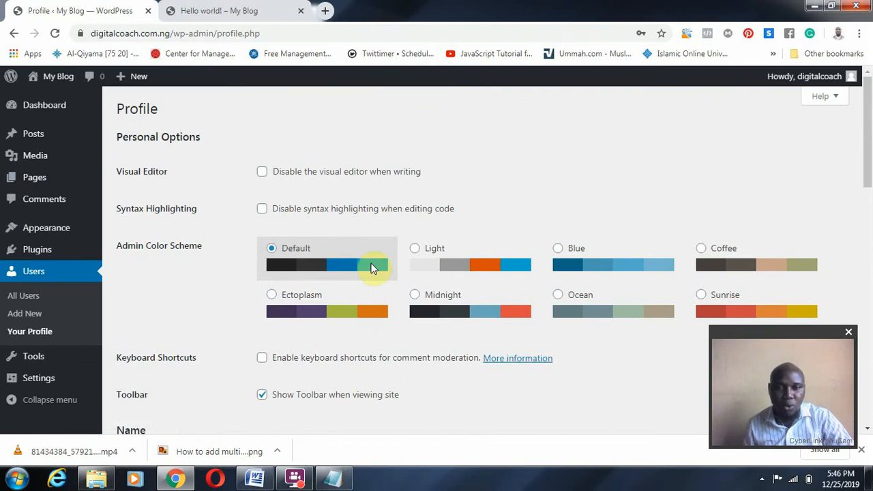
# Preview the Tools and Settings options in the admin, and check the URL of the Hello world! post.
pyautogui.moveTo(16, 354)
pyautogui.scroll(-1, 19, 357)
pyautogui.scroll(1, 20, 358)
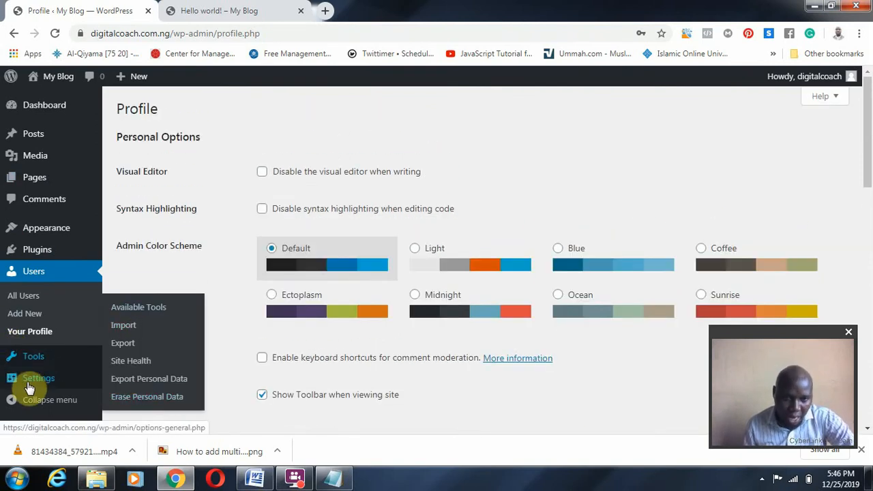
pyautogui.moveTo(29, 387)
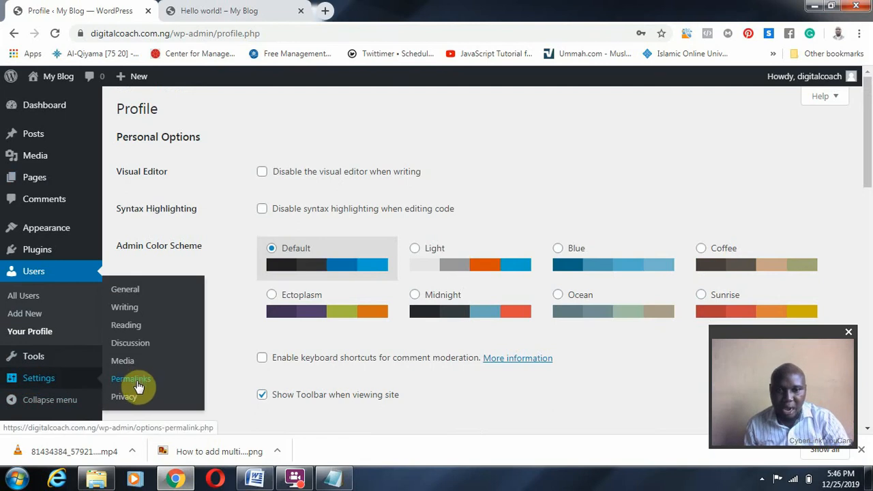
pyautogui.click(228, 8)
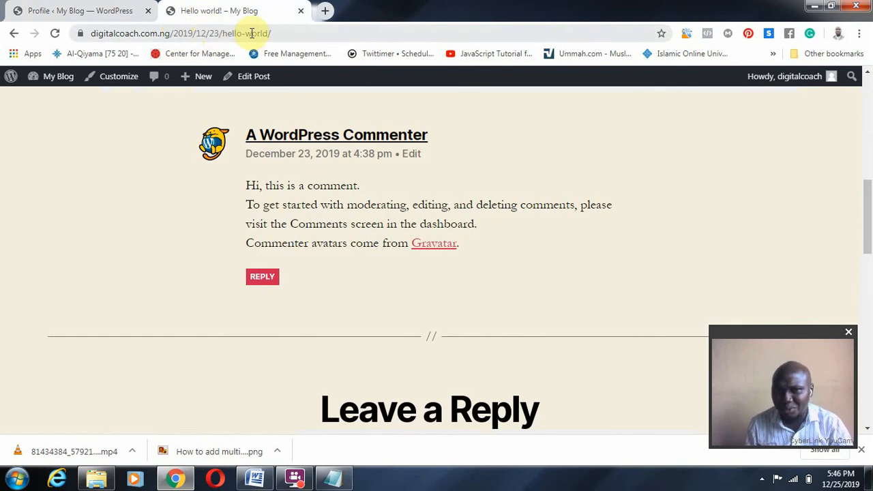
# Open the Permalink Settings and compare the Day and name structure with the URL of the Hello world! post.
pyautogui.click(81, 8)
pyautogui.moveTo(41, 380)
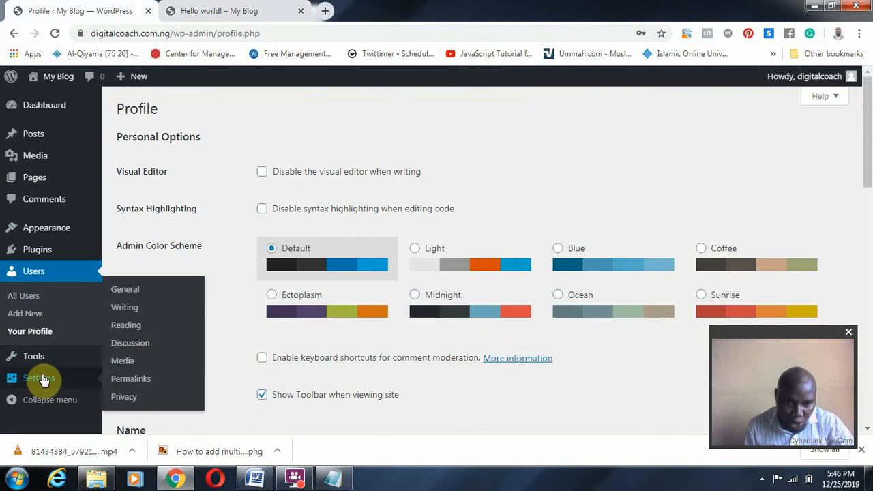
pyautogui.click(131, 382)
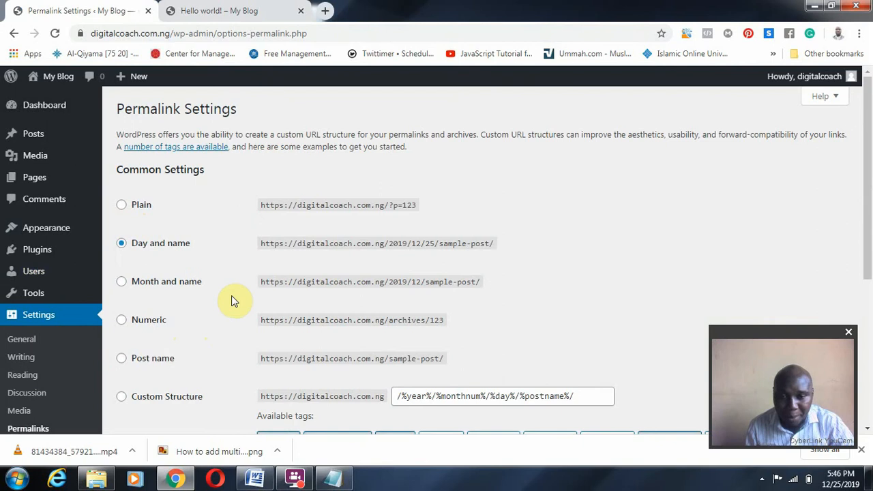
pyautogui.scroll(-1, 219, 303)
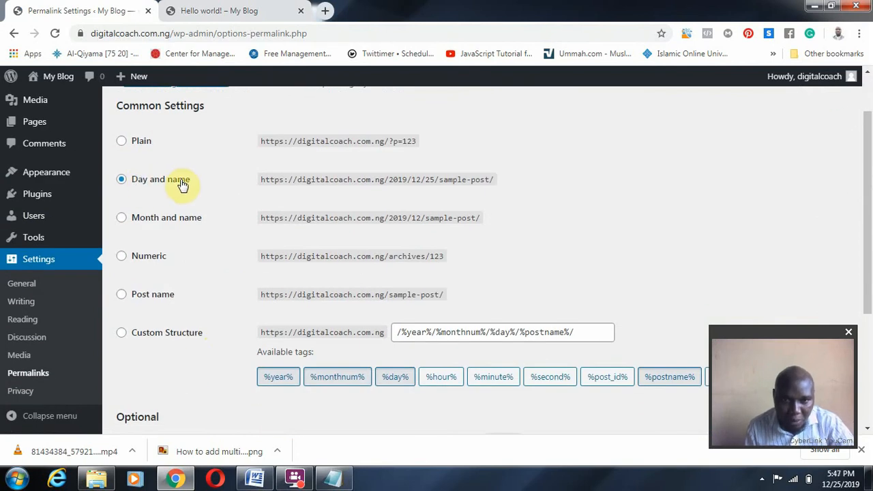
pyautogui.click(208, 8)
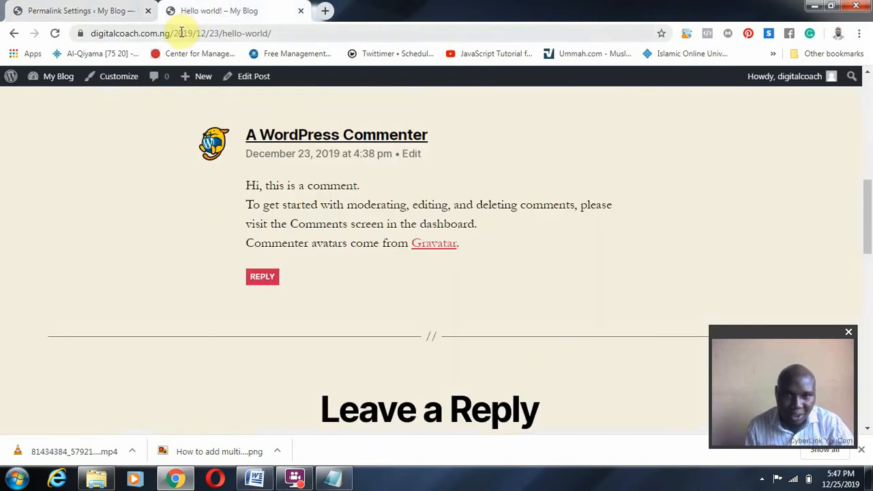
pyautogui.click(76, 8)
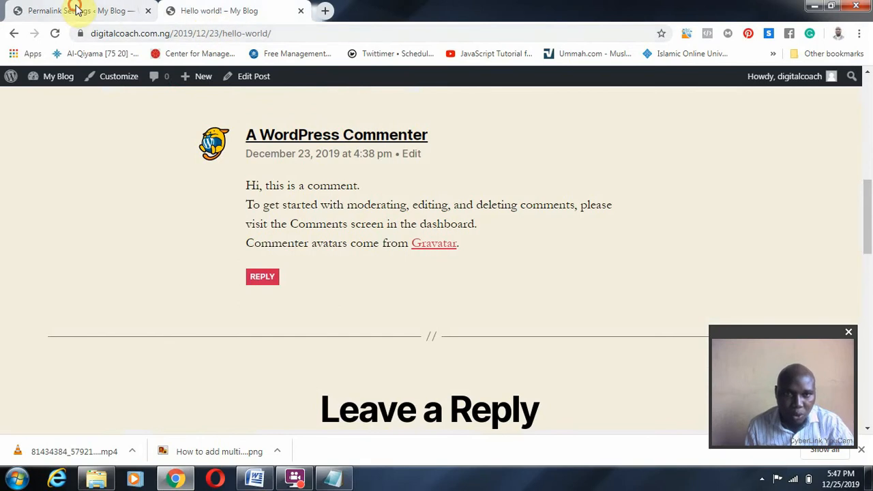
# Set the site's permalink structure to Post name and save the changes.
pyautogui.click(123, 296)
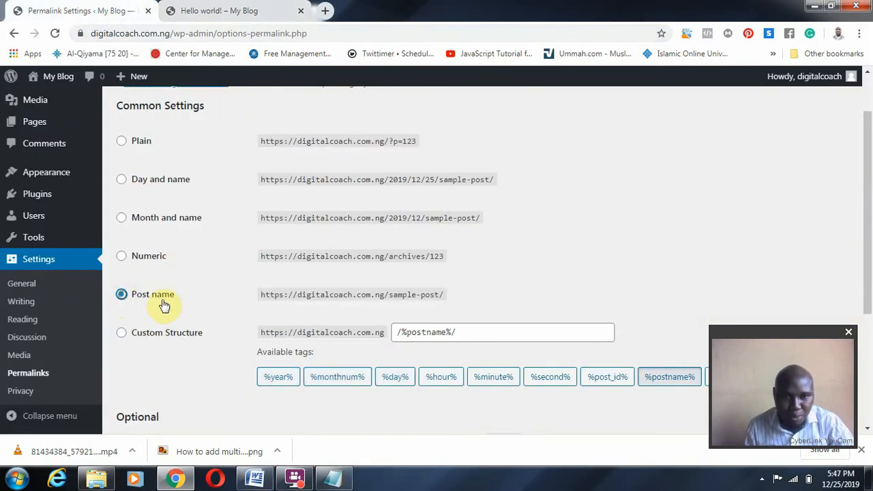
pyautogui.scroll(-3, 144, 375)
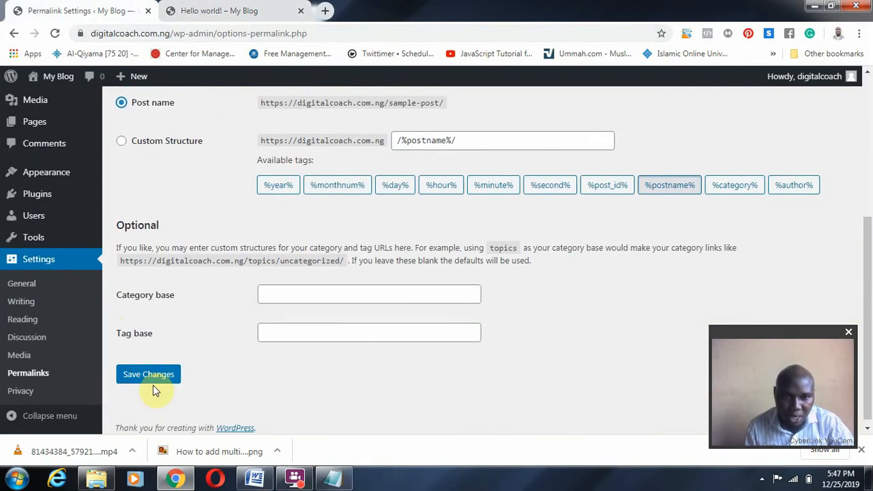
pyautogui.click(155, 376)
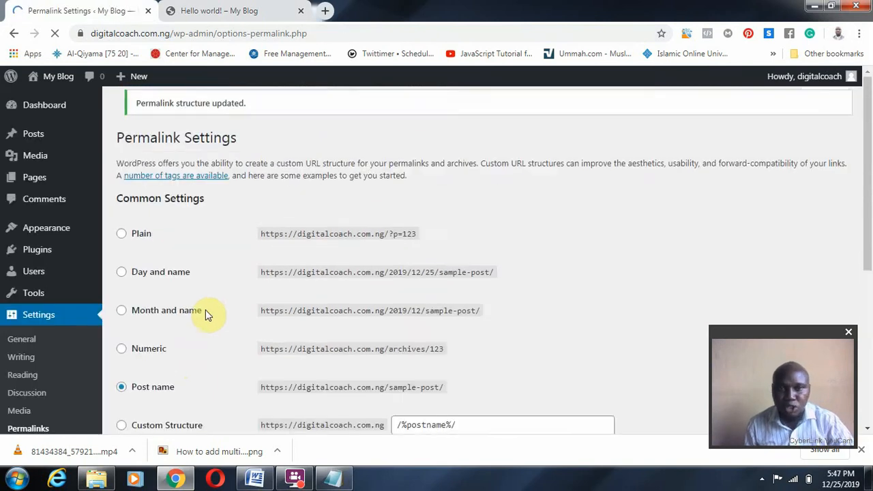
# Reload the Hello world! post at its old URL, and reopen it from Recent Posts to check its new permalink.
pyautogui.click(246, 10)
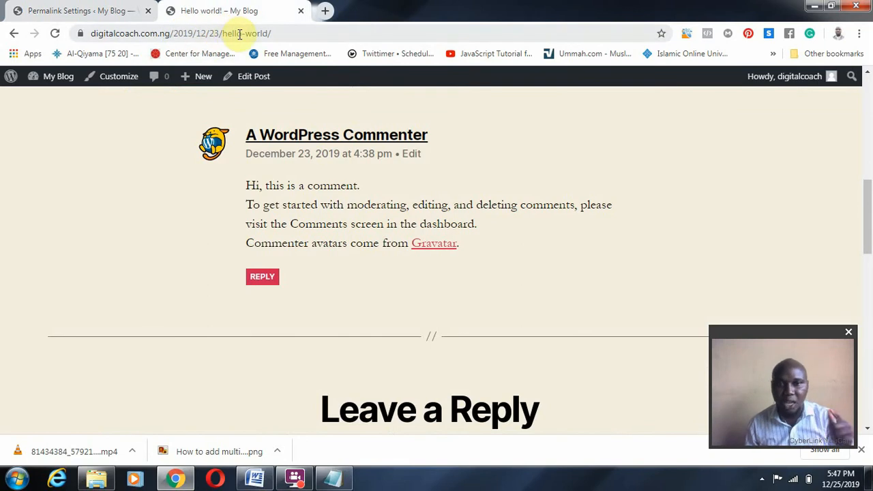
pyautogui.click(55, 33)
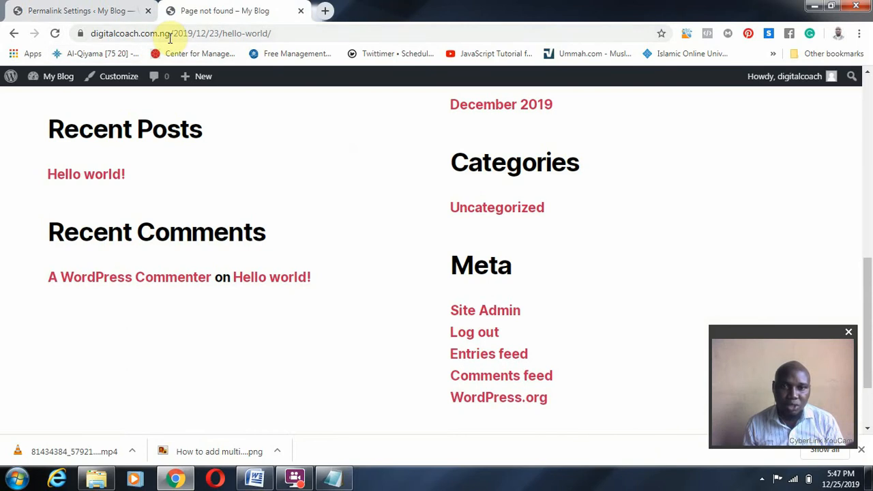
pyautogui.scroll(3, 84, 261)
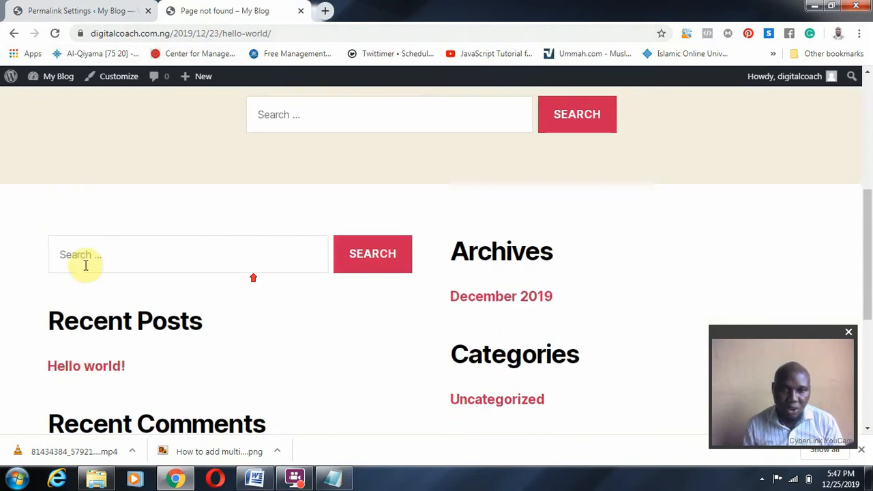
pyautogui.click(86, 369)
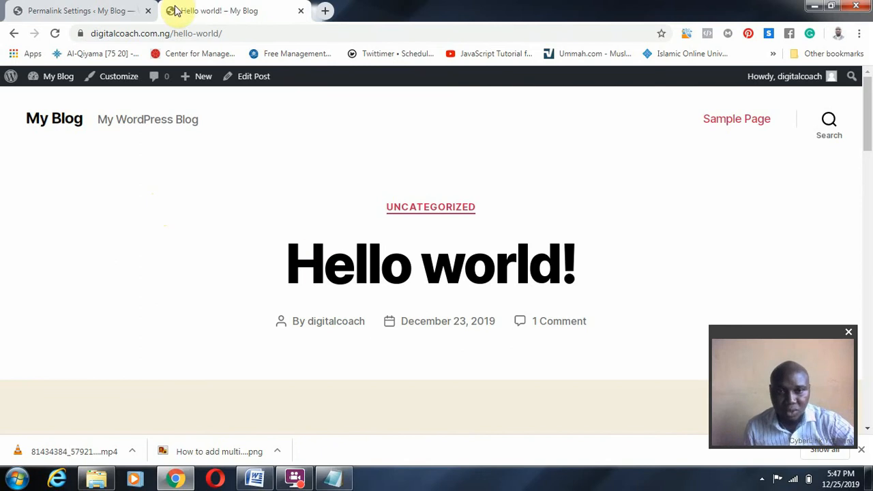
# Return to the site admin and delete the installed Akismet Anti-Spam and Hello Dolly plugins.
pyautogui.click(87, 10)
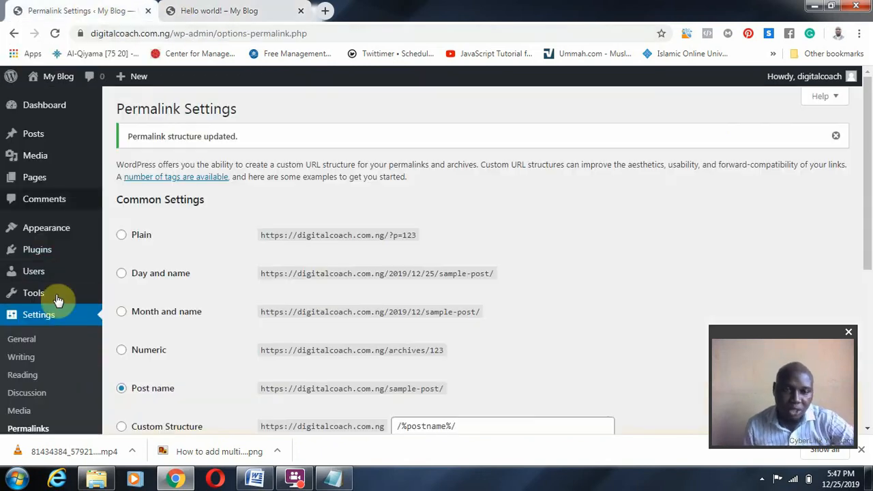
pyautogui.scroll(-2, 35, 412)
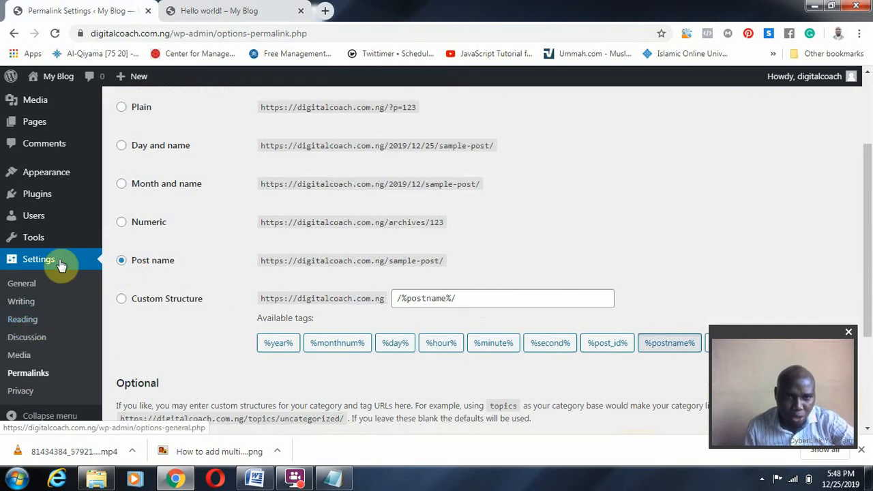
pyautogui.scroll(3, 60, 264)
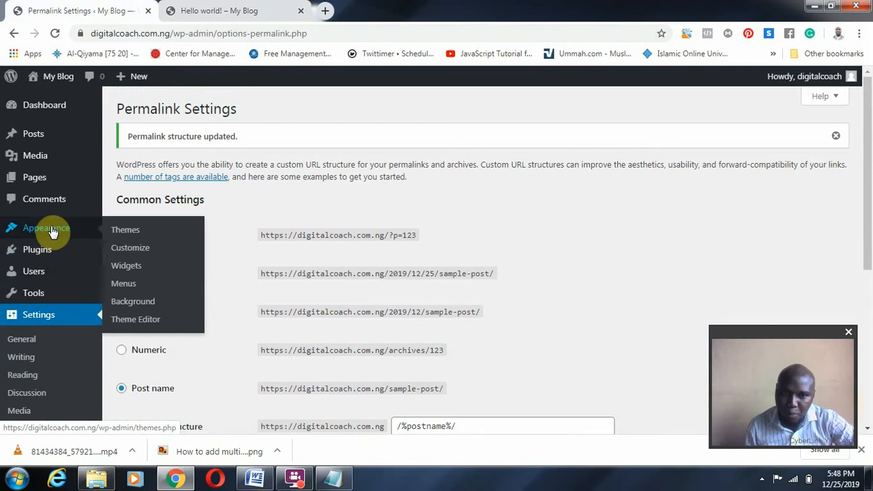
pyautogui.moveTo(38, 256)
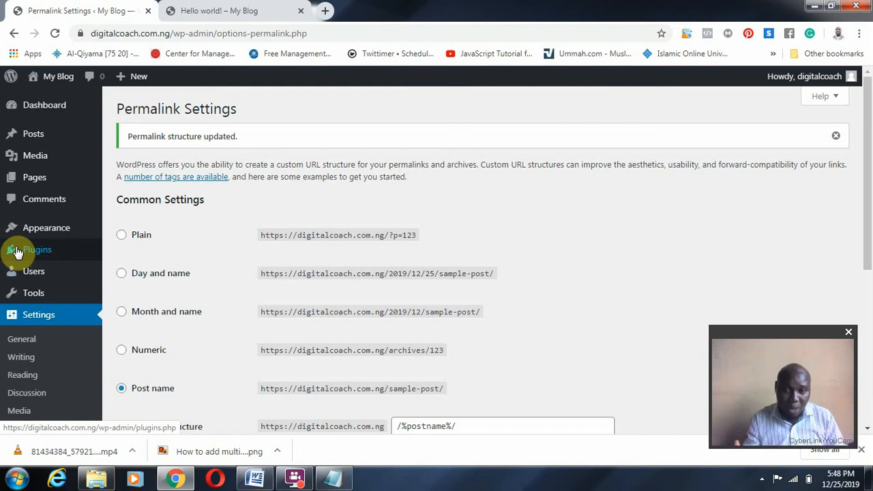
pyautogui.click(17, 252)
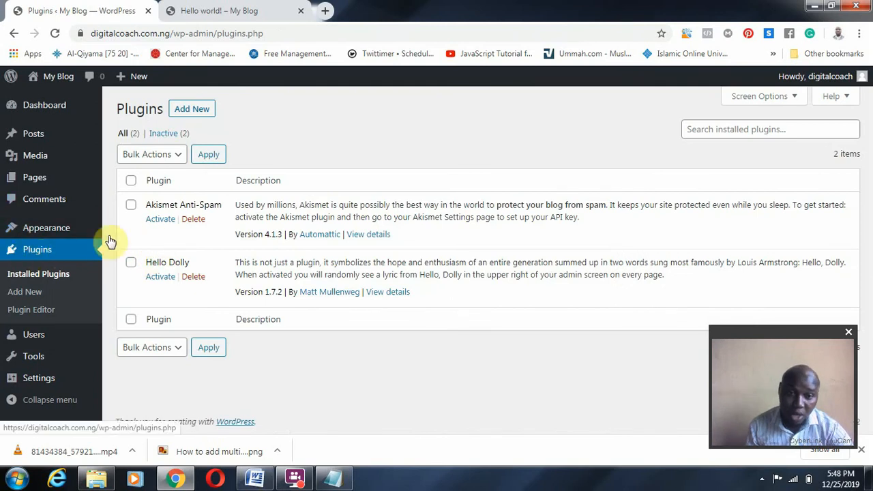
pyautogui.click(194, 220)
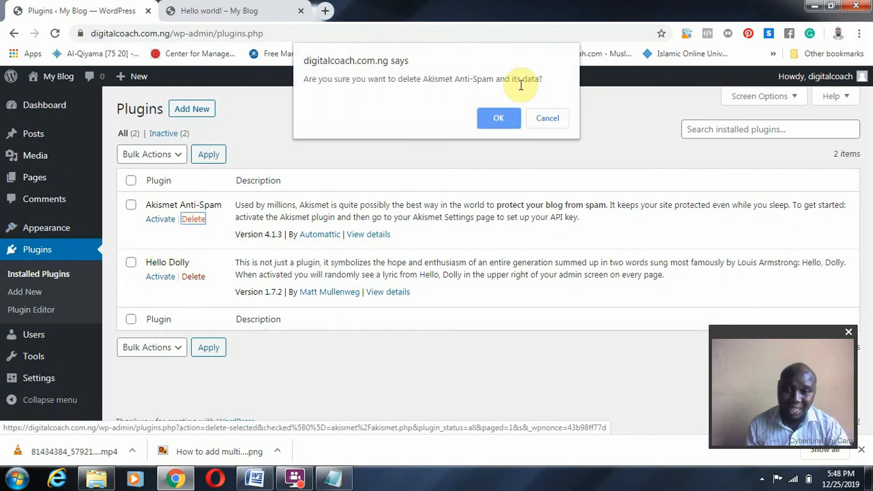
pyautogui.click(506, 117)
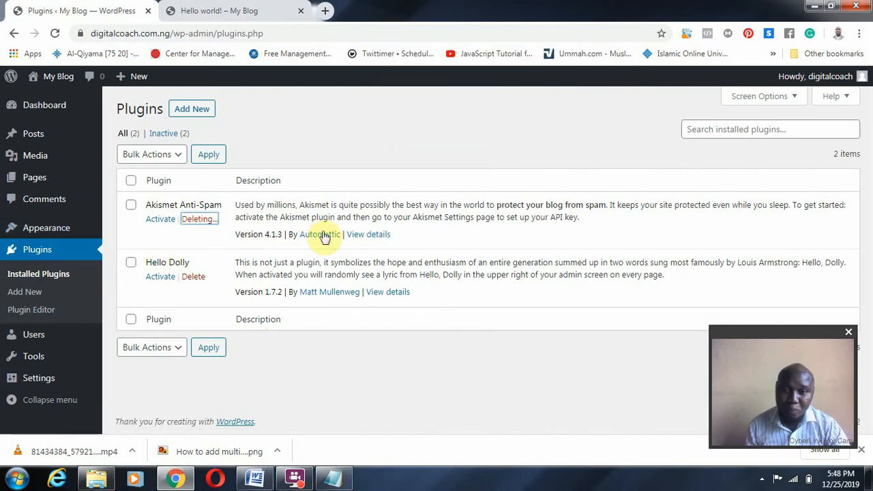
pyautogui.click(192, 276)
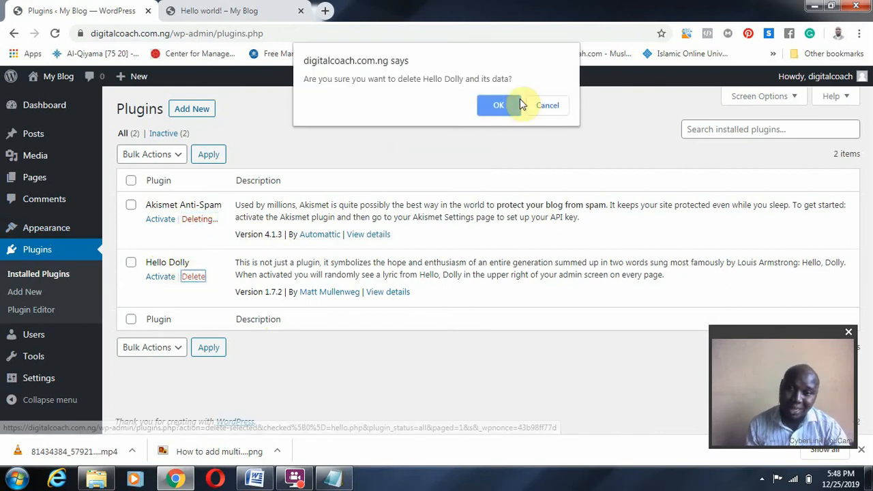
pyautogui.click(498, 106)
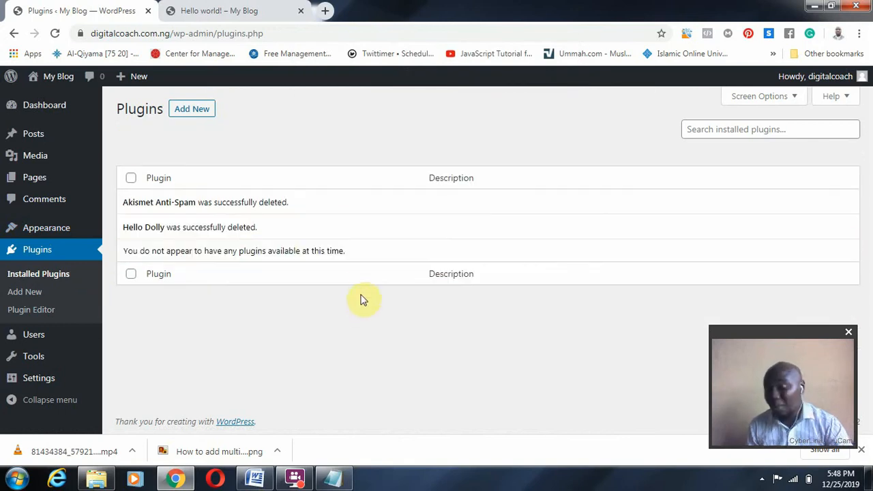
# Search the plugins available to add for "elementor" and install Elementor Page Builder.
pyautogui.click(201, 114)
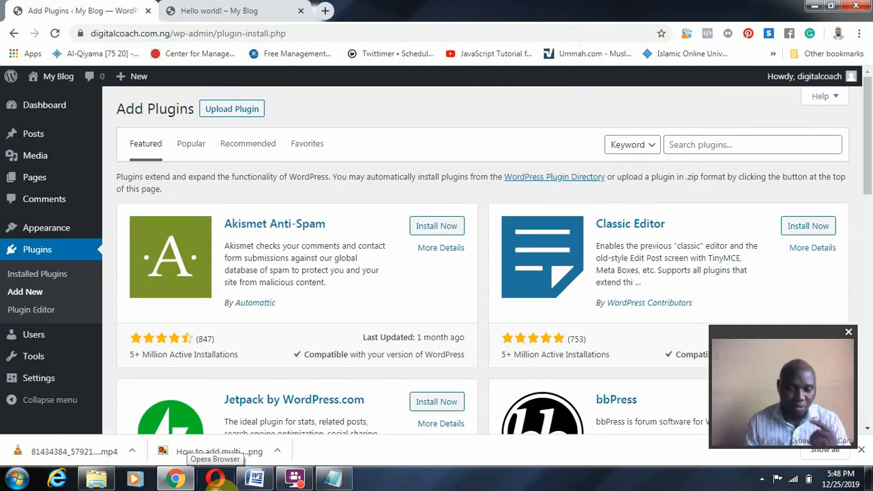
pyautogui.click(709, 144)
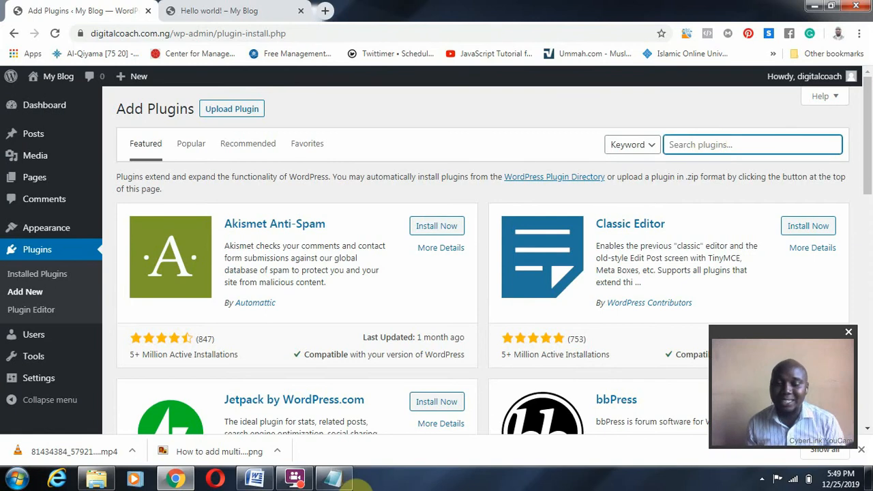
pyautogui.moveTo(346, 481)
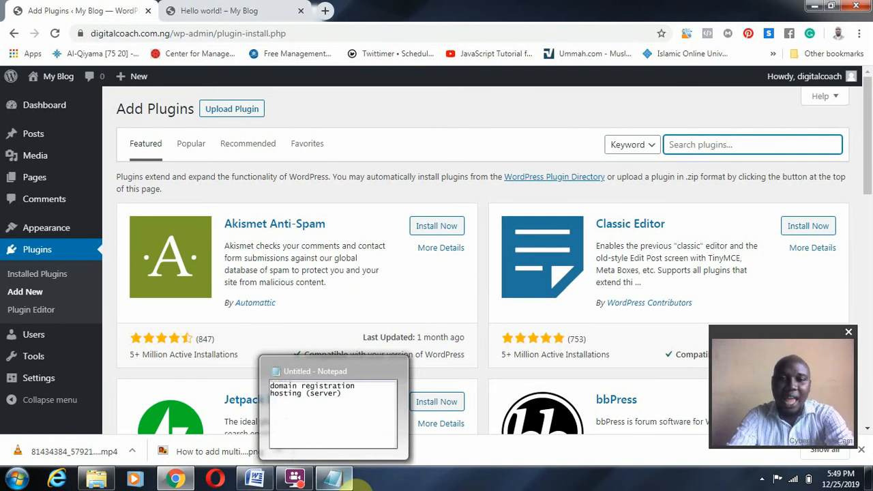
pyautogui.write('elementor')
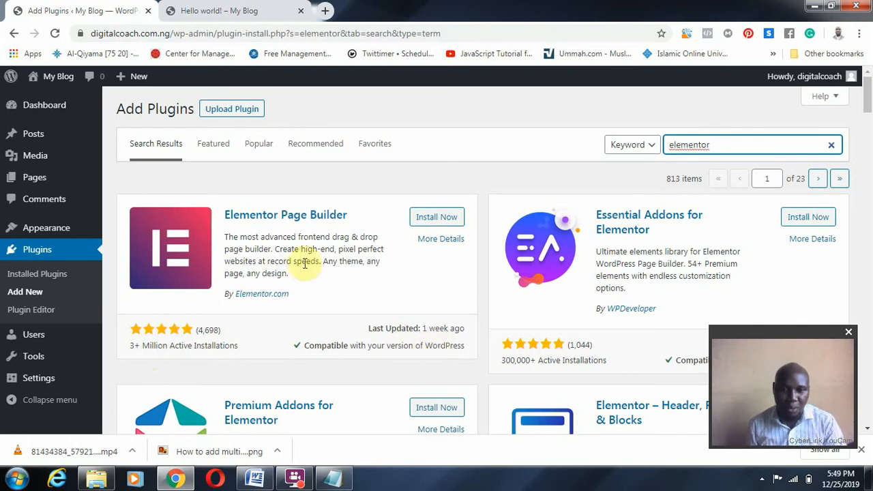
pyautogui.click(442, 222)
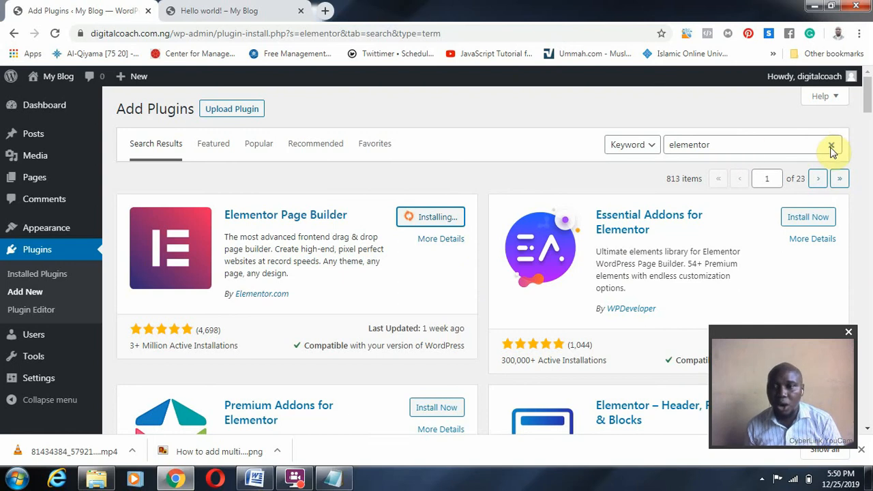
# Search the available plugins for "Astra" and install Astra Starter Sites – Elementor, Beaver Builder & Gutenberg Templates.
pyautogui.click(830, 146)
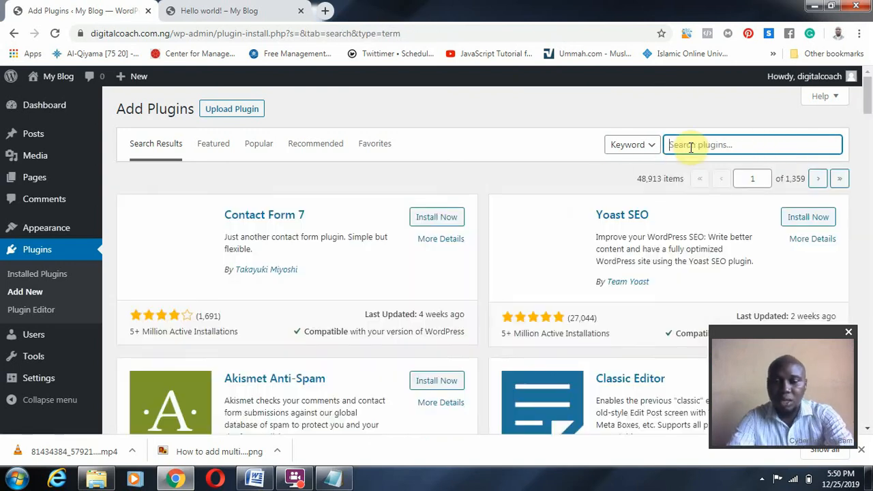
pyautogui.write('Astra')
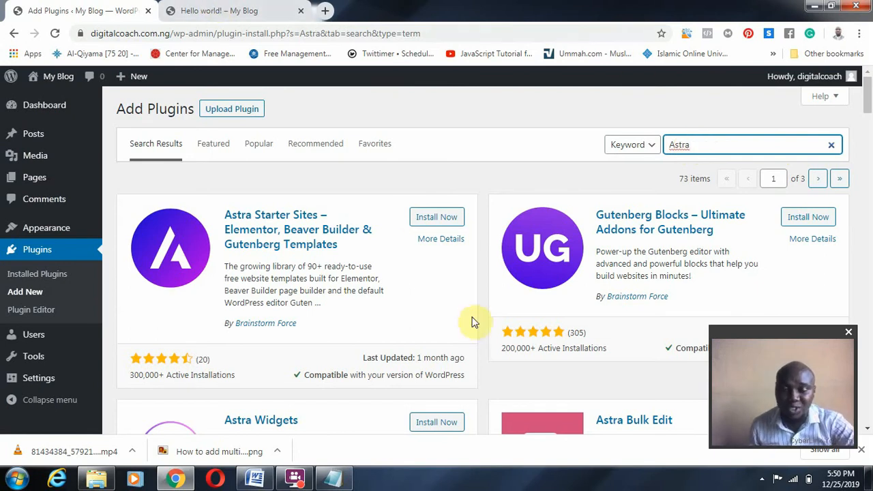
pyautogui.click(453, 219)
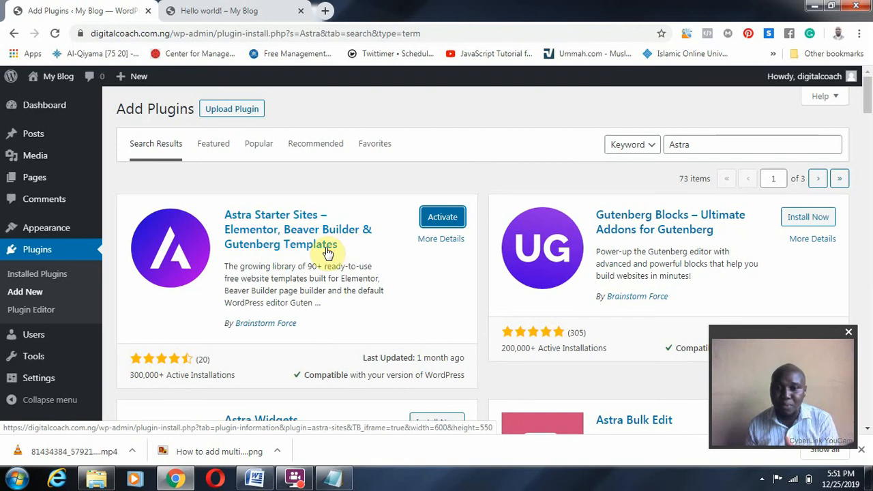
# Activate the Astra Starter Sites and Elementor plugins, and close Elementor's getting-started page.
pyautogui.click(443, 220)
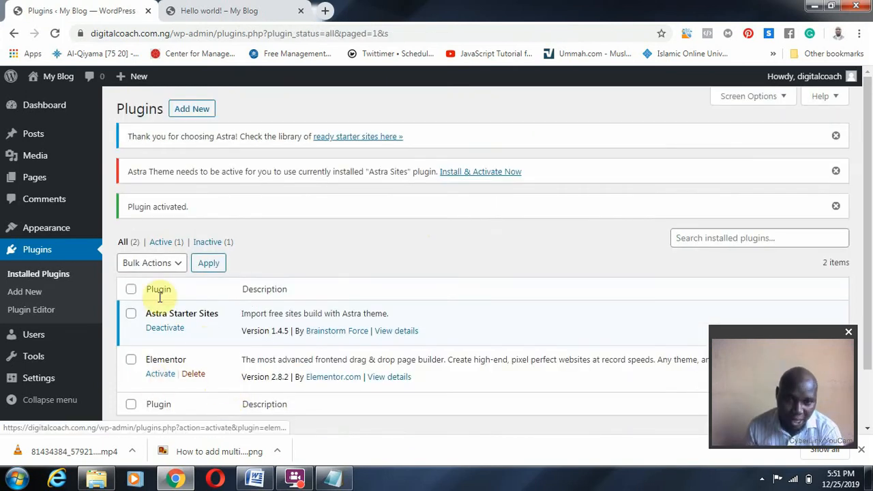
pyautogui.click(161, 373)
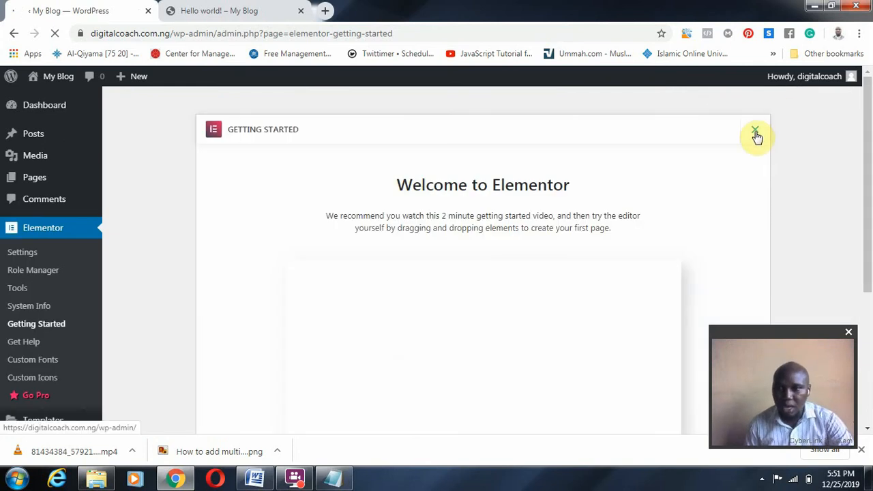
pyautogui.click(756, 133)
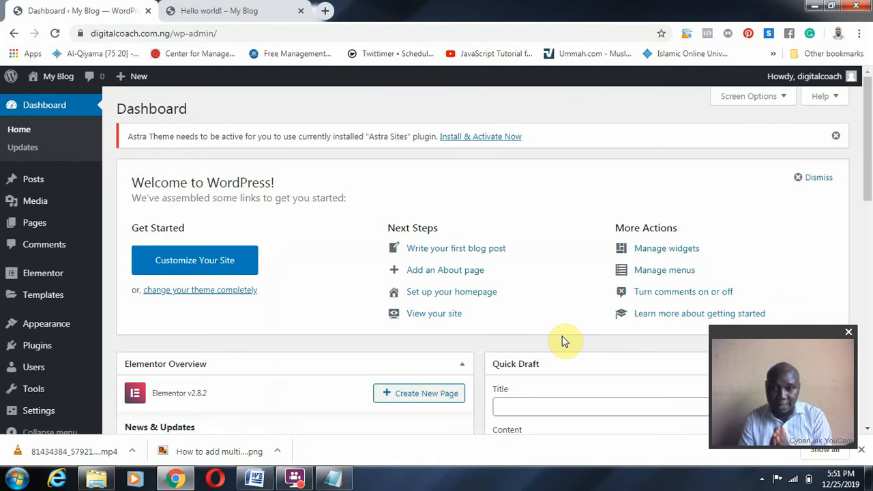
# Install and activate the Astra theme required by Astra Sites, viewing the Hello world! post's current design meanwhile.
pyautogui.click(476, 140)
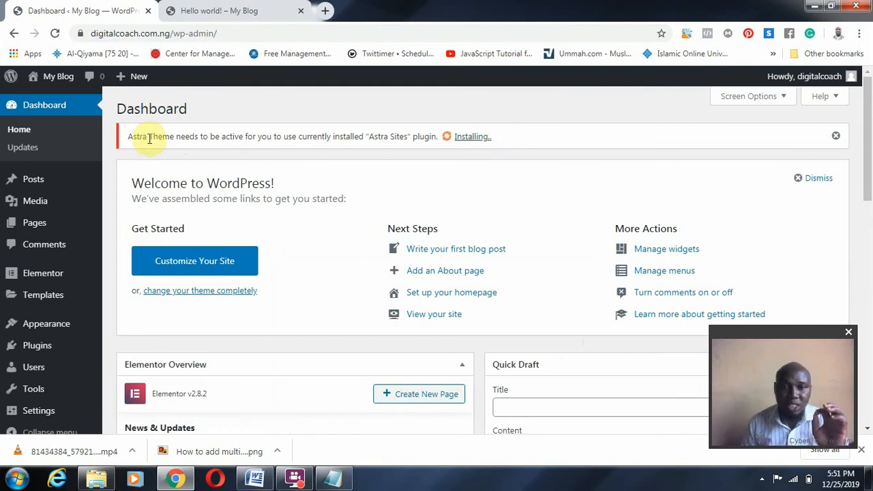
pyautogui.click(268, 8)
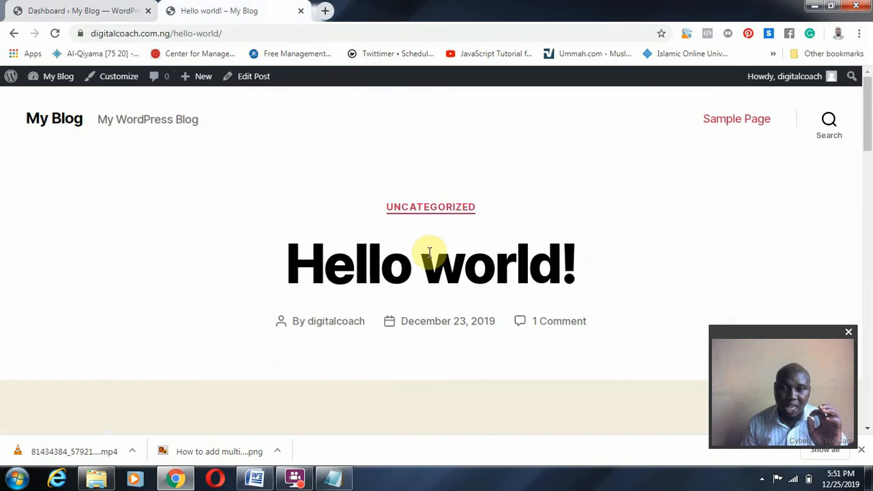
pyautogui.click(103, 10)
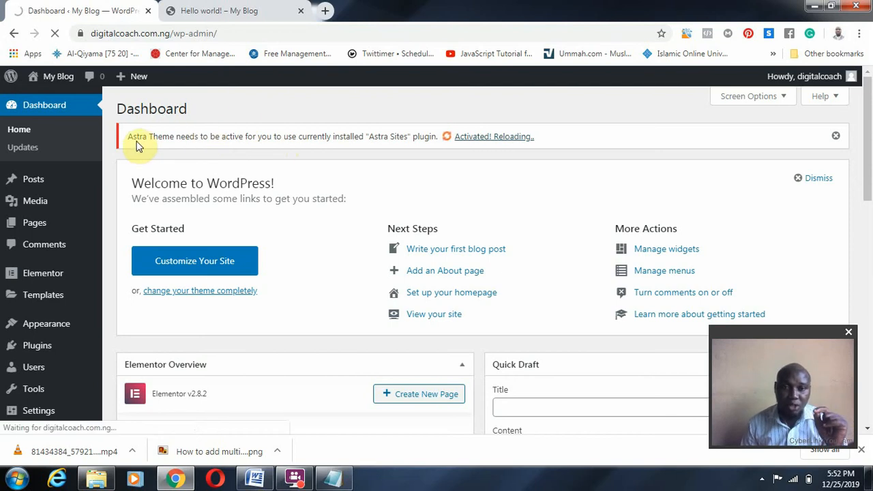
pyautogui.click(230, 6)
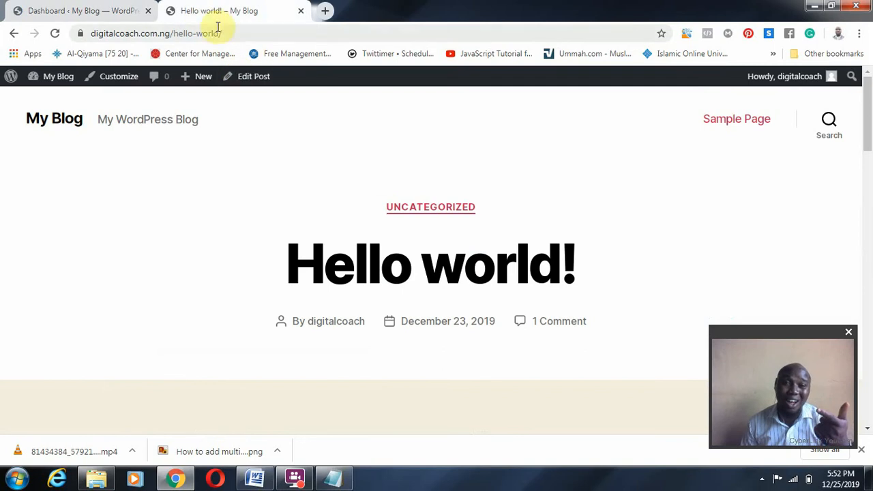
pyautogui.click(99, 9)
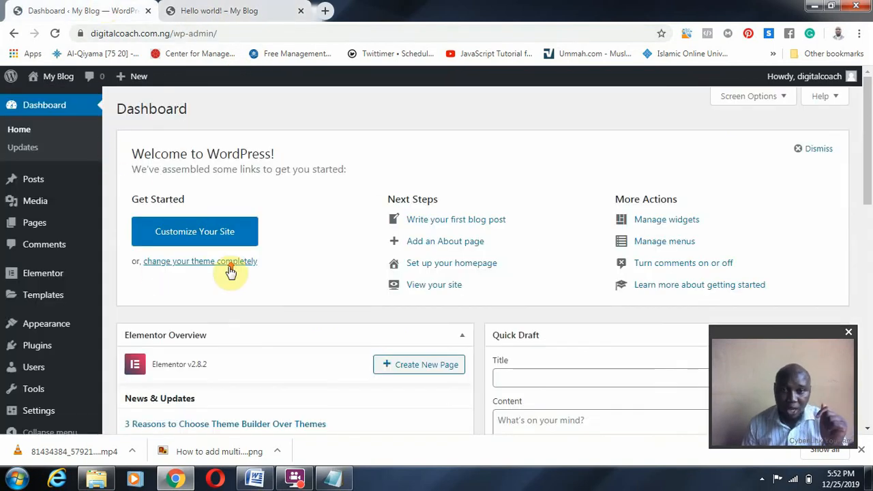
# Reload the Hello world! post to examine its design under the Astra theme, and return to the dashboard to look it over.
pyautogui.click(218, 7)
pyautogui.click(54, 32)
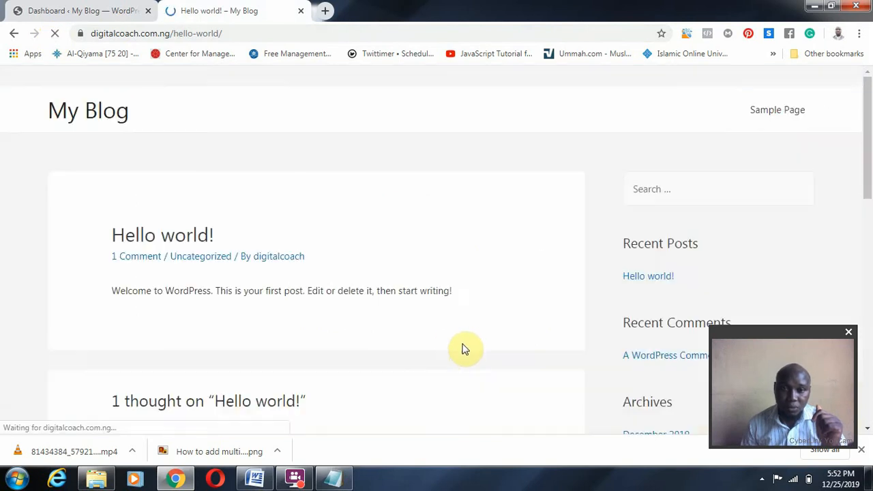
pyautogui.scroll(-5, 477, 324)
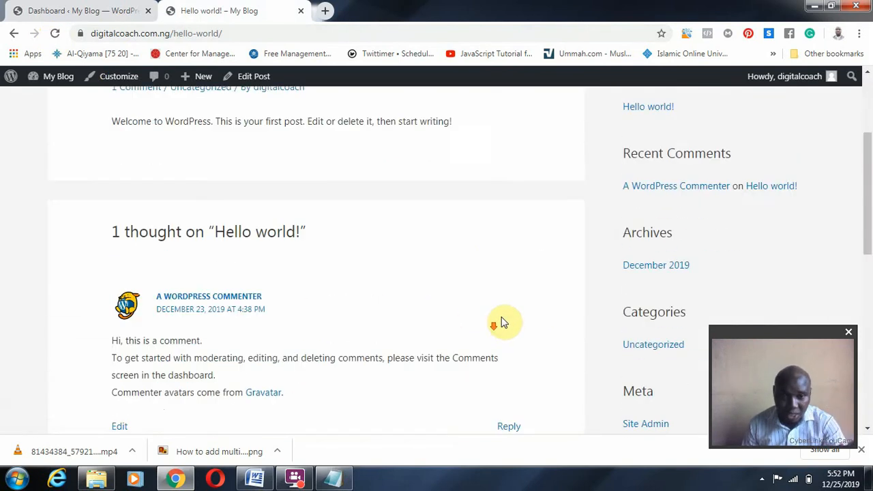
pyautogui.scroll(5, 505, 318)
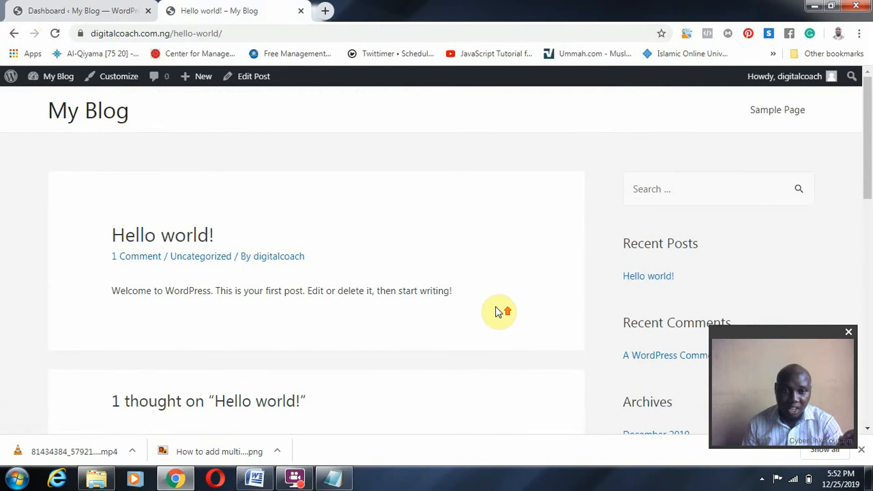
pyautogui.click(77, 11)
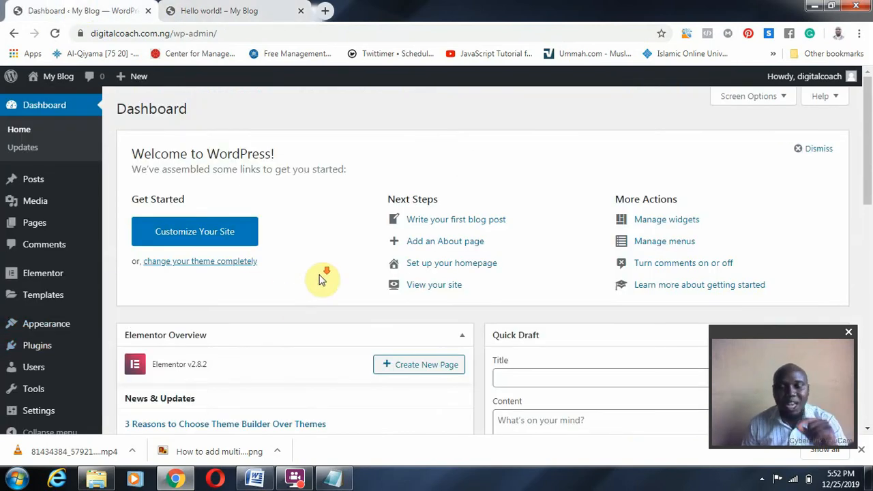
pyautogui.scroll(-2, 317, 279)
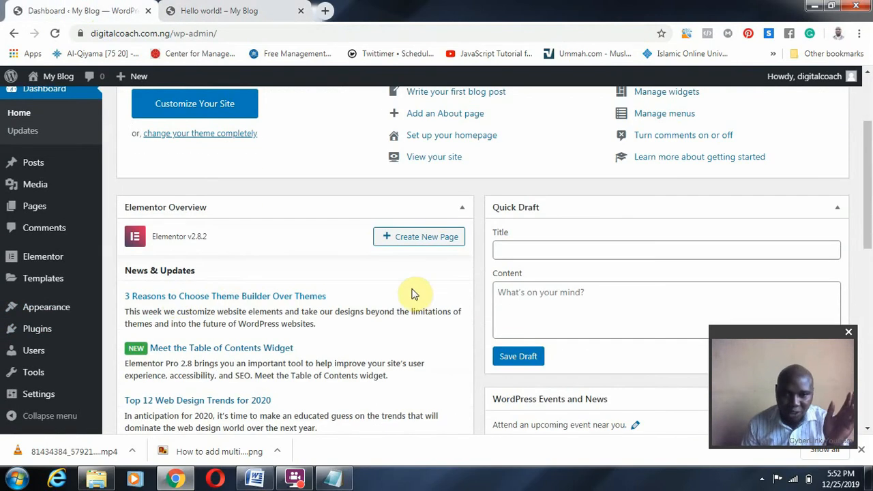
pyautogui.scroll(2, 283, 328)
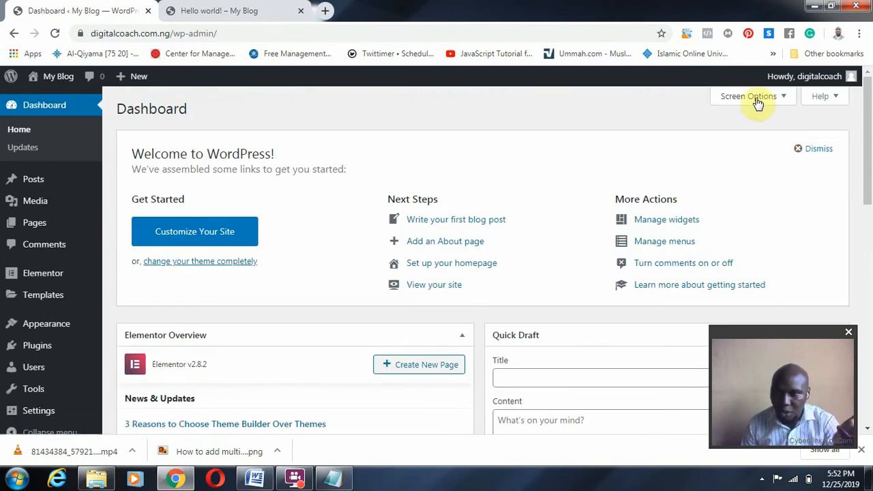
# Hide all boxes on the dashboard: Welcome, WordPress Events and News, Quick Draft, Activity, At a Glance and Elementor Overview.
pyautogui.click(761, 98)
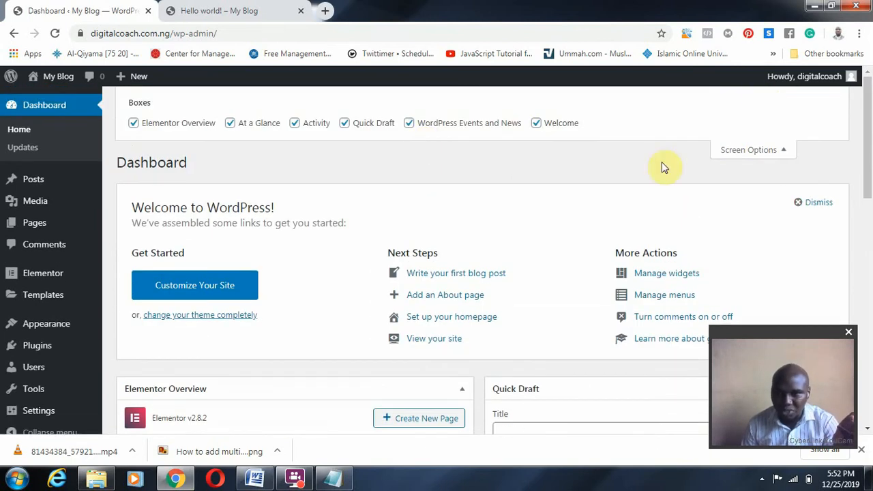
pyautogui.click(536, 123)
pyautogui.click(409, 123)
pyautogui.click(345, 122)
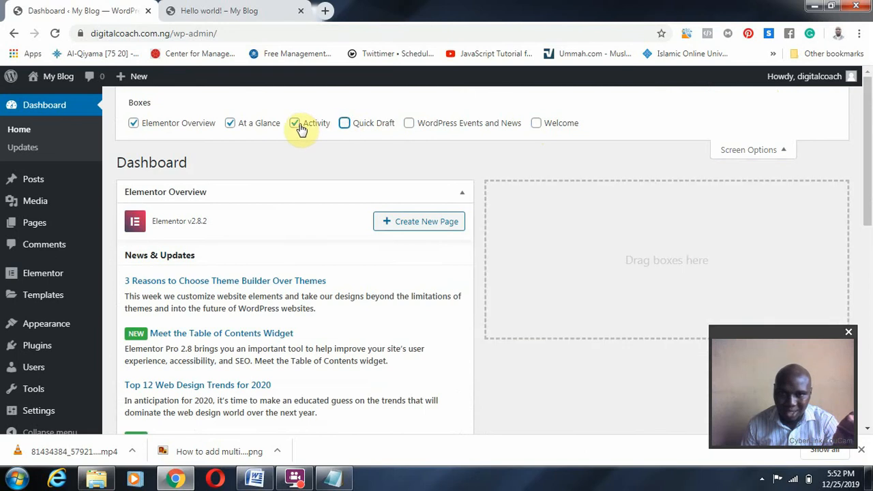
pyautogui.click(295, 122)
pyautogui.click(230, 123)
pyautogui.click(133, 122)
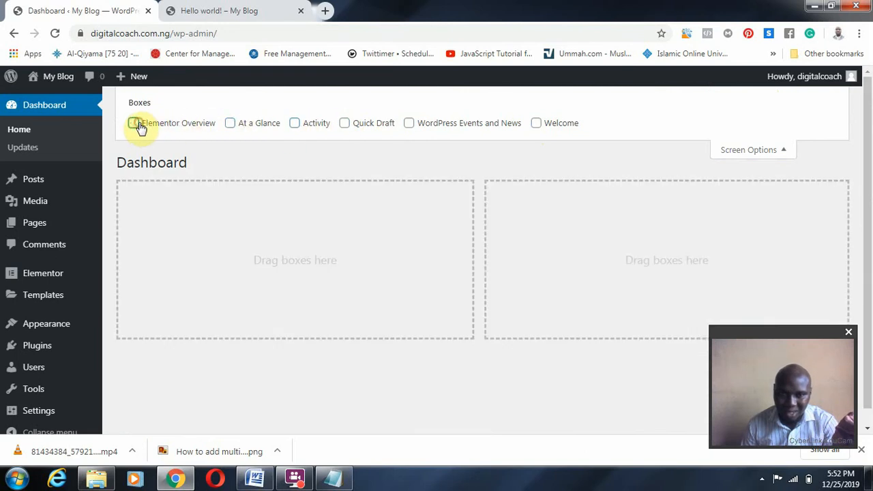
pyautogui.click(774, 152)
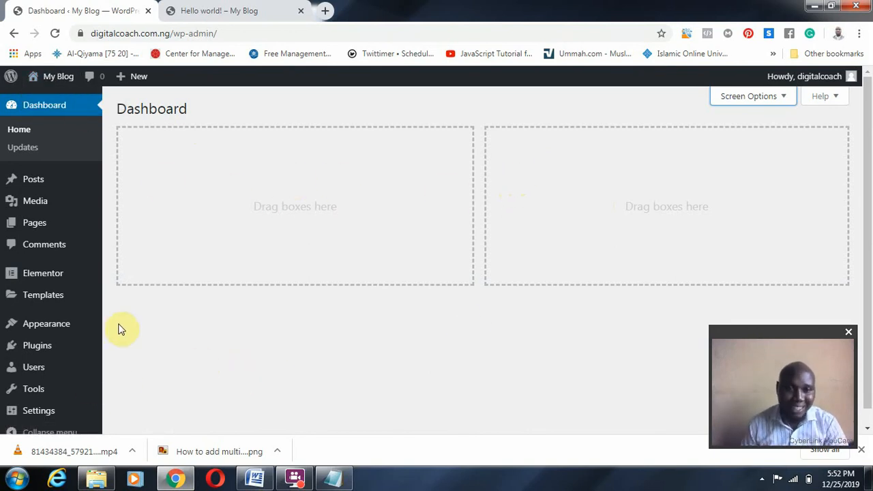
# Open the Astra Starter Sites library and choose Elementor as the page builder.
pyautogui.moveTo(39, 268)
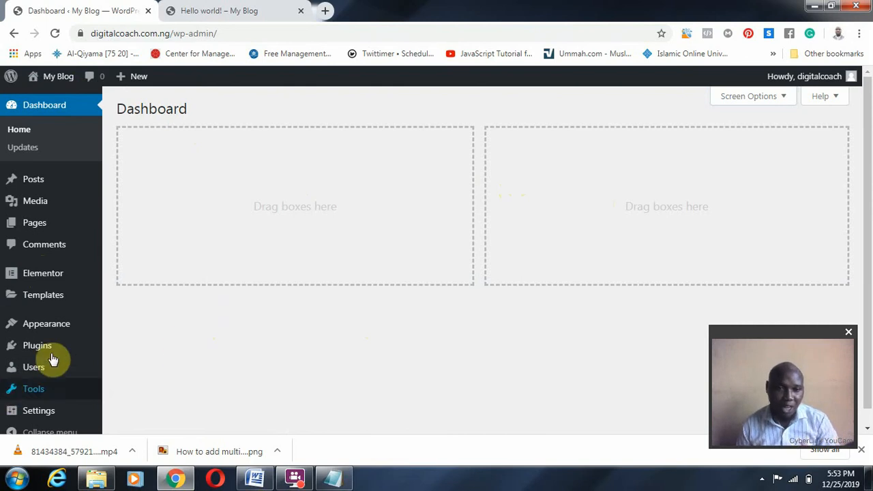
pyautogui.moveTo(34, 344)
pyautogui.scroll(-1, 34, 344)
pyautogui.moveTo(56, 308)
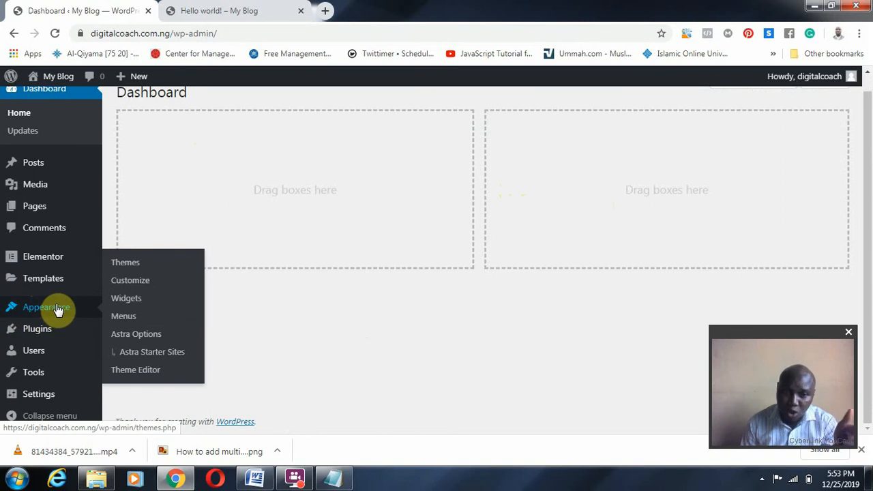
pyautogui.click(154, 358)
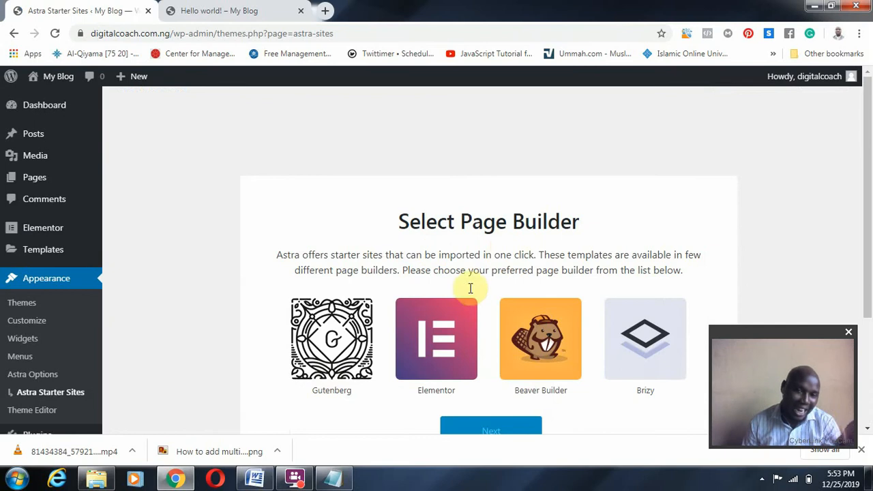
pyautogui.scroll(-2, 471, 290)
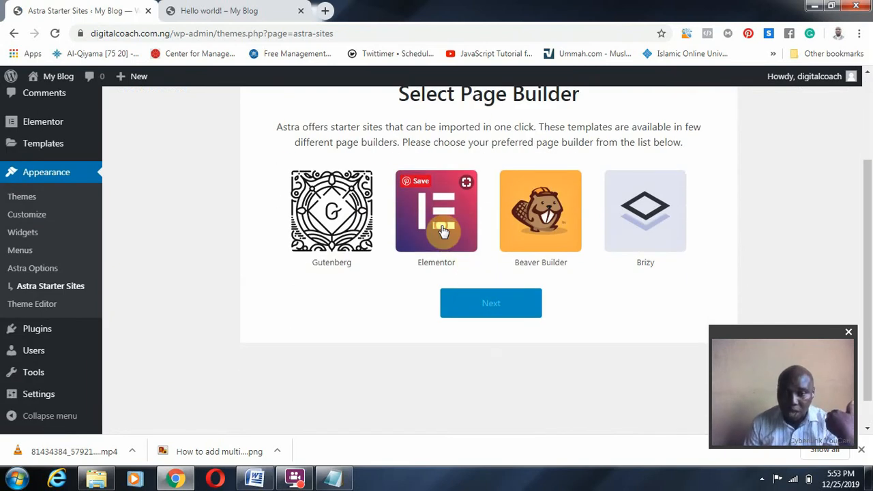
pyautogui.click(443, 231)
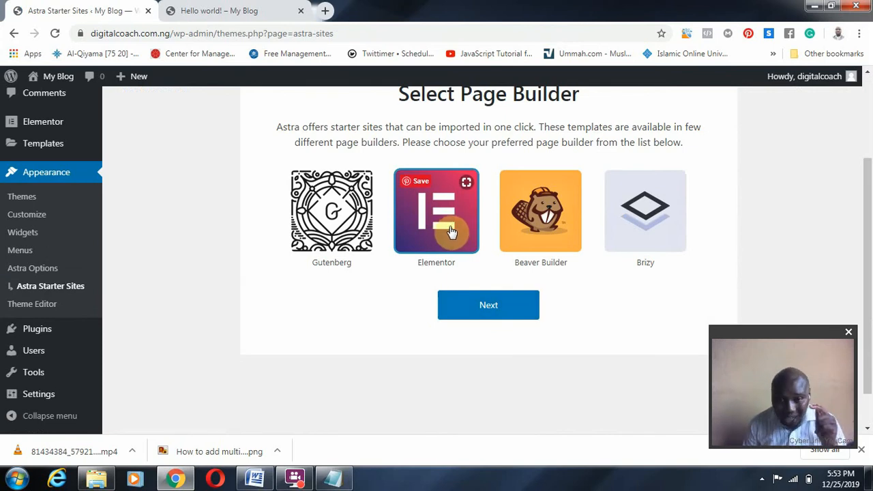
pyautogui.click(489, 314)
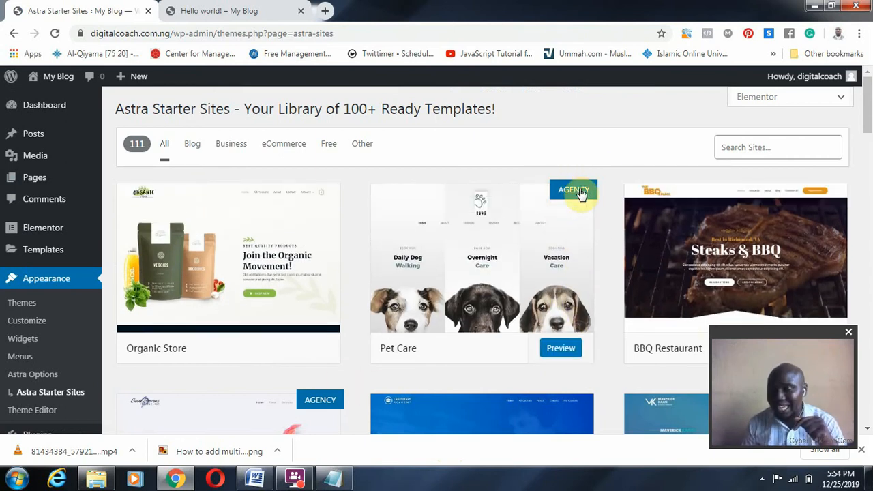
# Browse the Elementor starter templates, comparing the free designs with those marked Agency to find a suitable one.
pyautogui.scroll(-1, 580, 197)
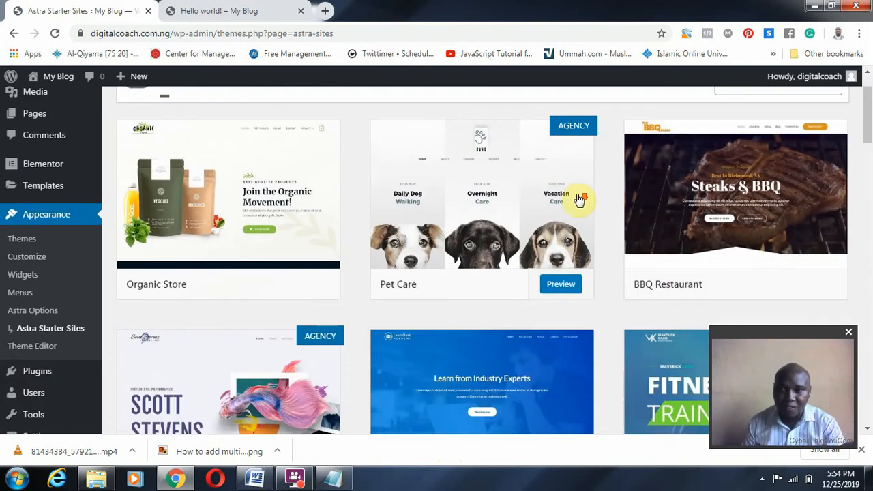
pyautogui.scroll(-3, 325, 205)
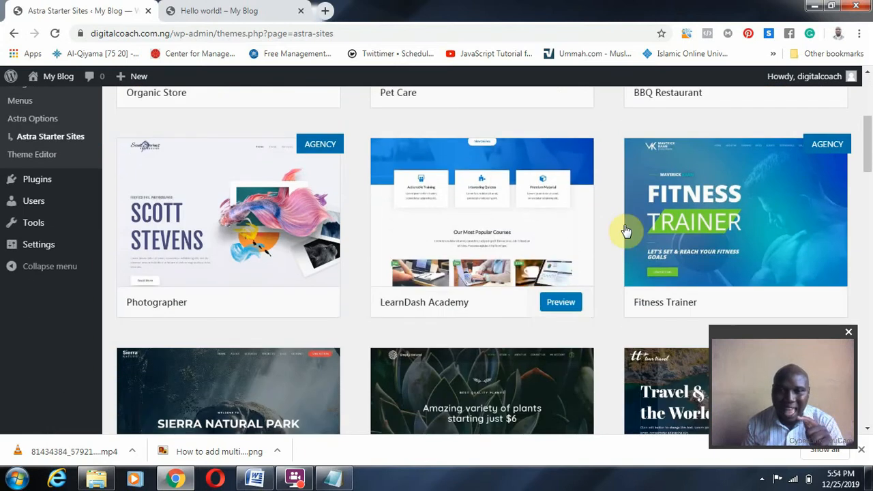
pyautogui.scroll(-2, 502, 195)
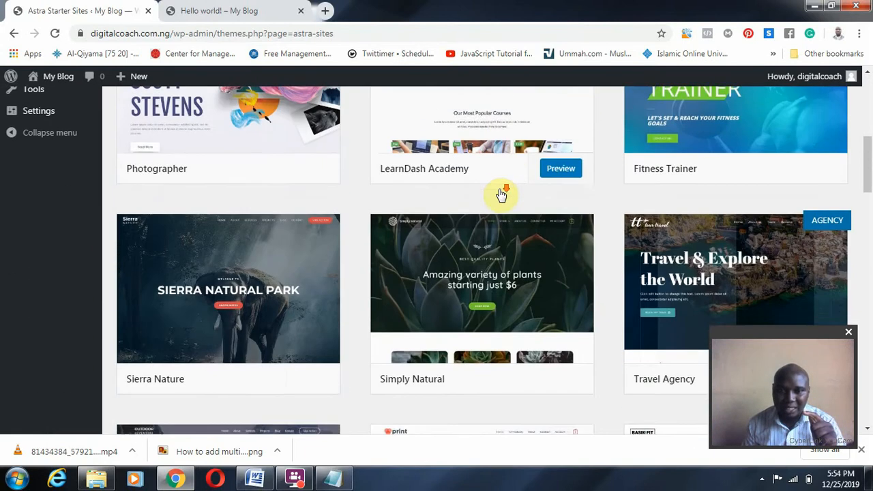
pyautogui.scroll(-2, 409, 205)
pyautogui.scroll(-1, 613, 218)
pyautogui.scroll(1, 712, 184)
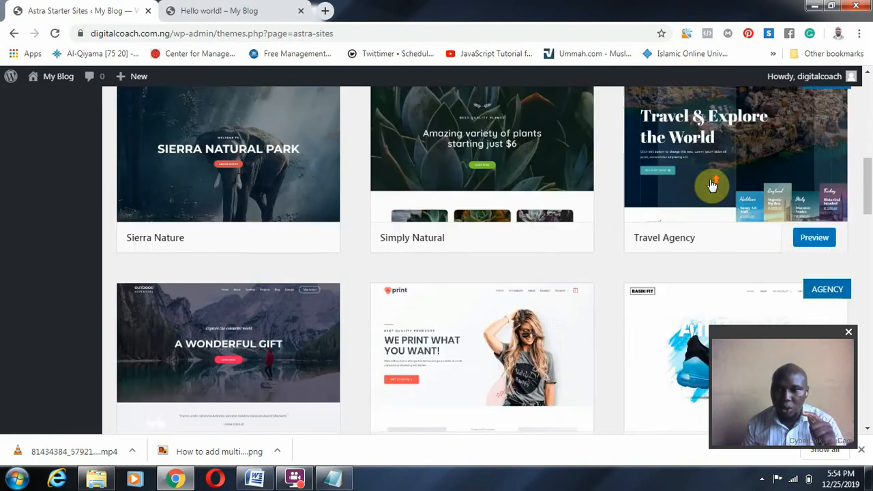
pyautogui.scroll(2, 711, 184)
pyautogui.scroll(-3, 357, 197)
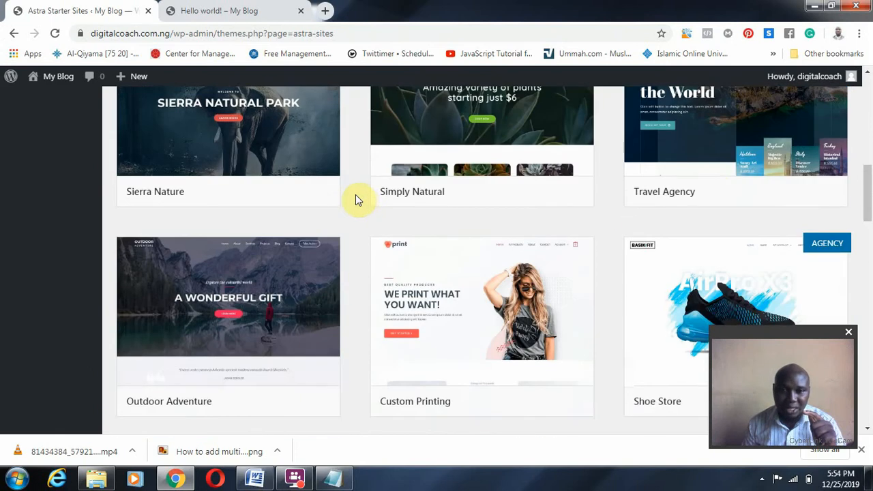
pyautogui.scroll(-3, 415, 215)
pyautogui.scroll(1, 419, 214)
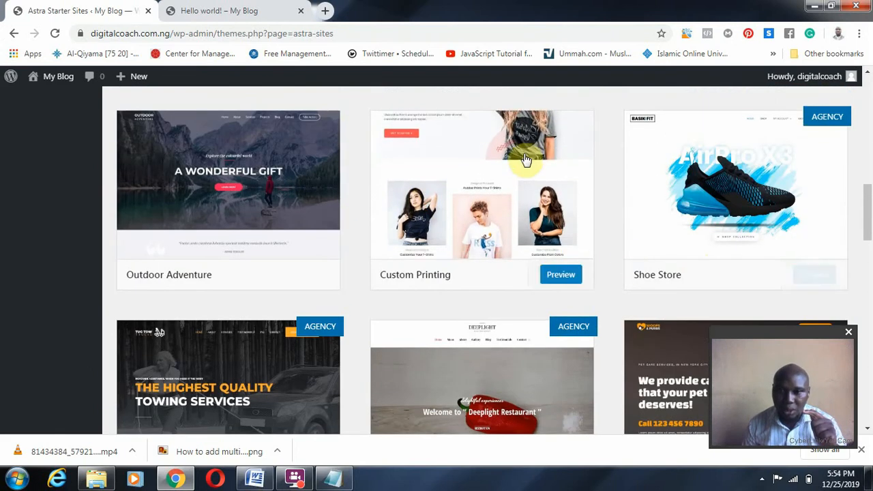
pyautogui.scroll(2, 487, 204)
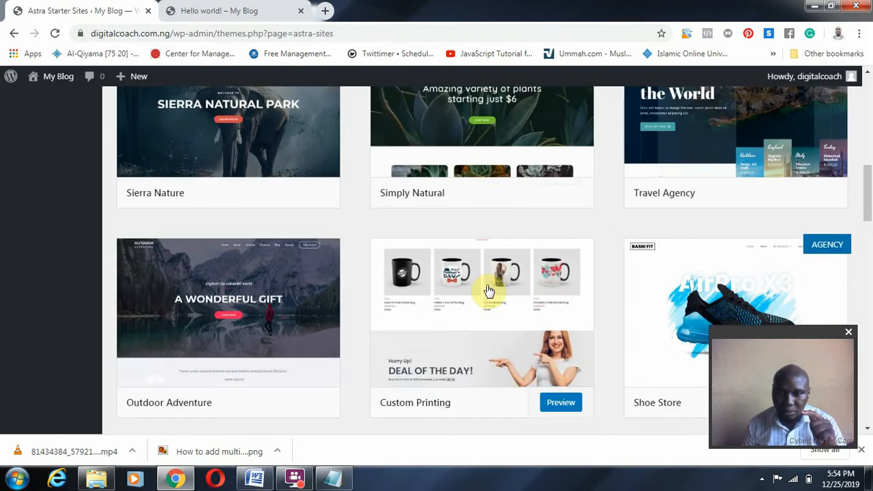
pyautogui.scroll(-2, 488, 286)
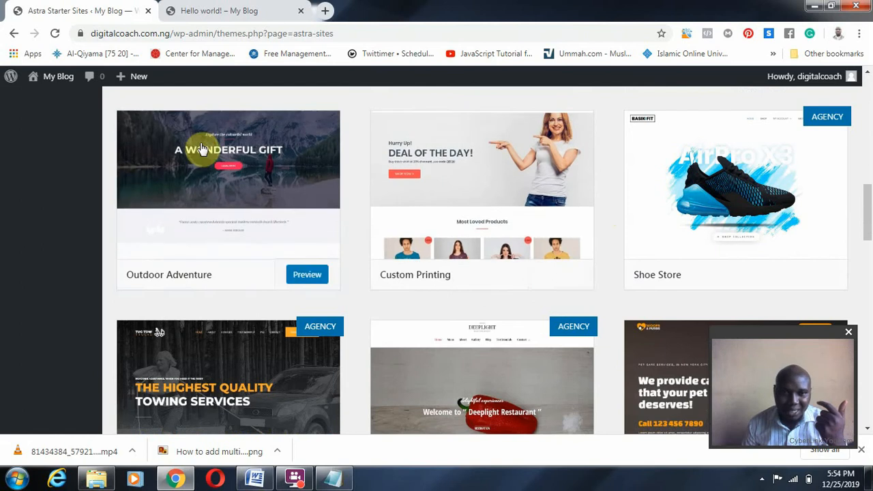
pyautogui.scroll(-4, 211, 165)
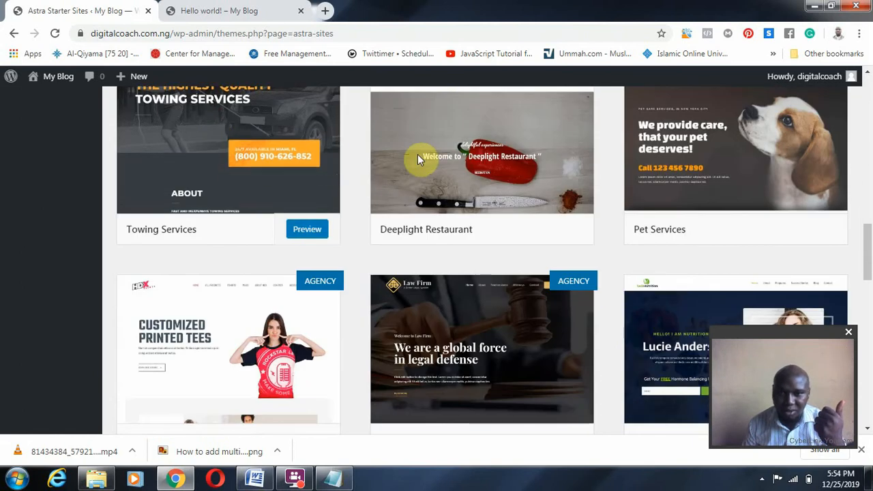
pyautogui.scroll(1, 473, 167)
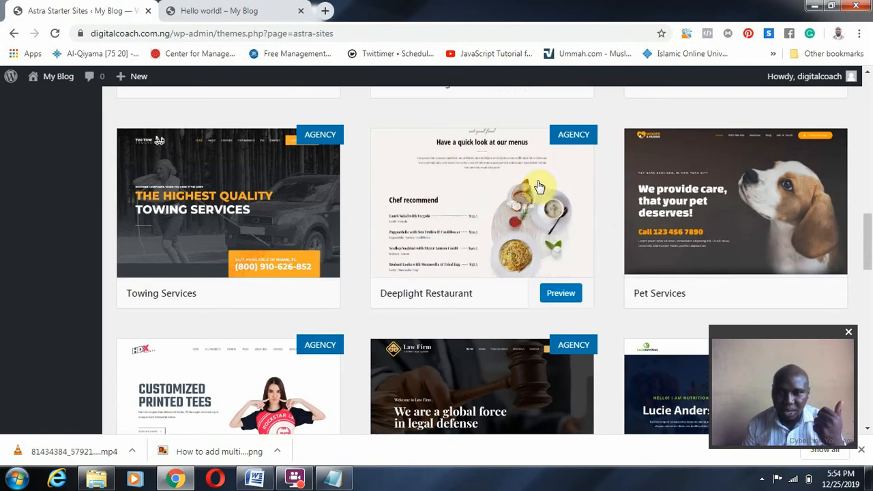
pyautogui.scroll(-2, 384, 224)
pyautogui.scroll(2, 737, 150)
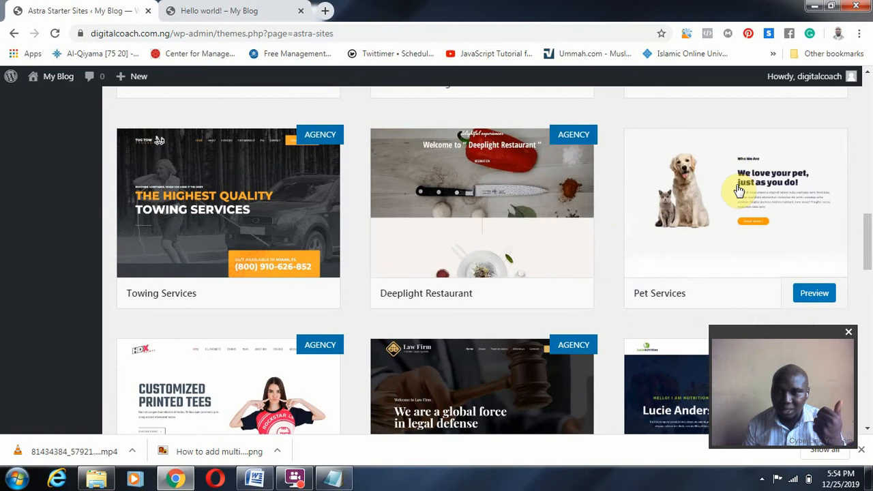
pyautogui.scroll(-3, 457, 189)
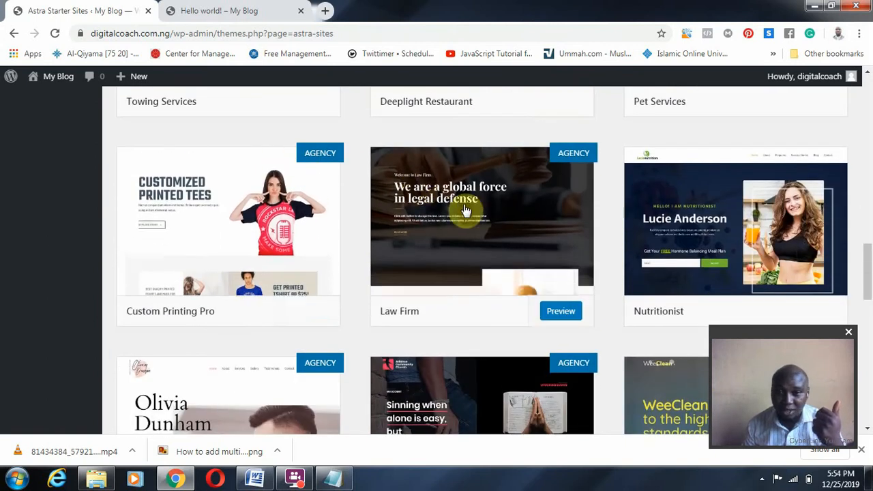
pyautogui.scroll(-2, 566, 235)
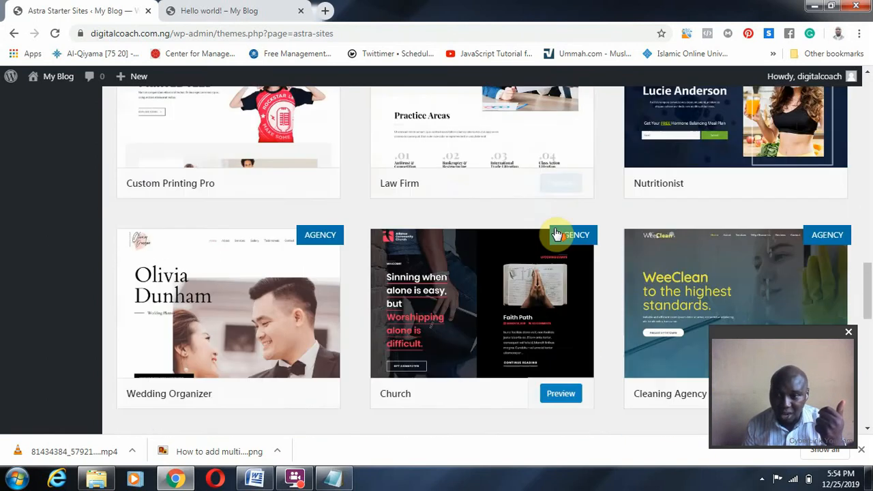
pyautogui.scroll(3, 762, 158)
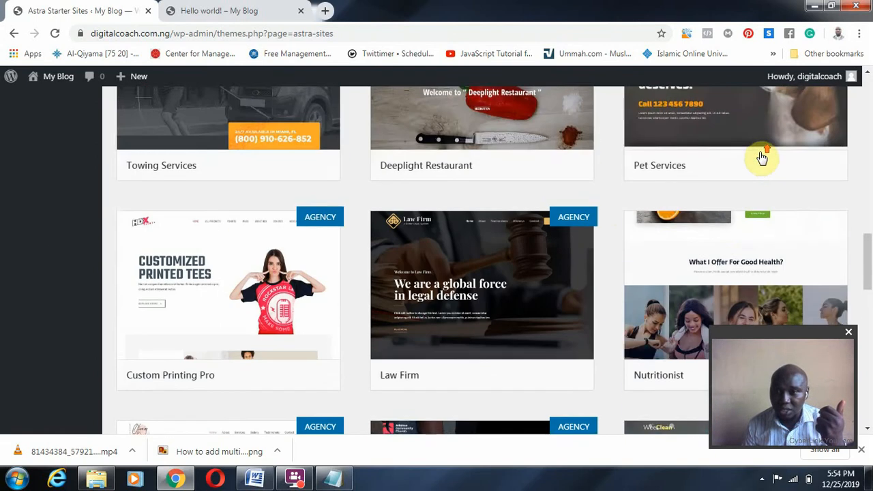
pyautogui.scroll(-1, 757, 200)
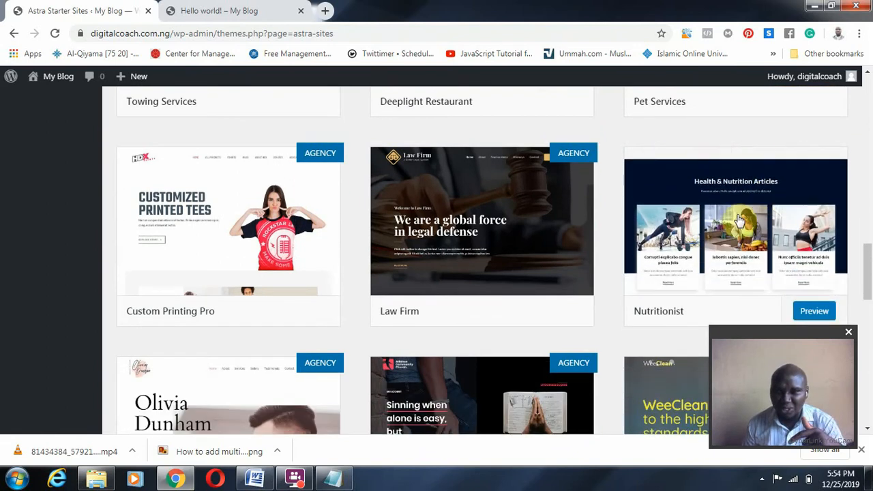
# Import the Nutritionist starter site with its required plugins, customizer settings, content and widgets, viewing the Hello world! post meanwhile.
pyautogui.click(740, 219)
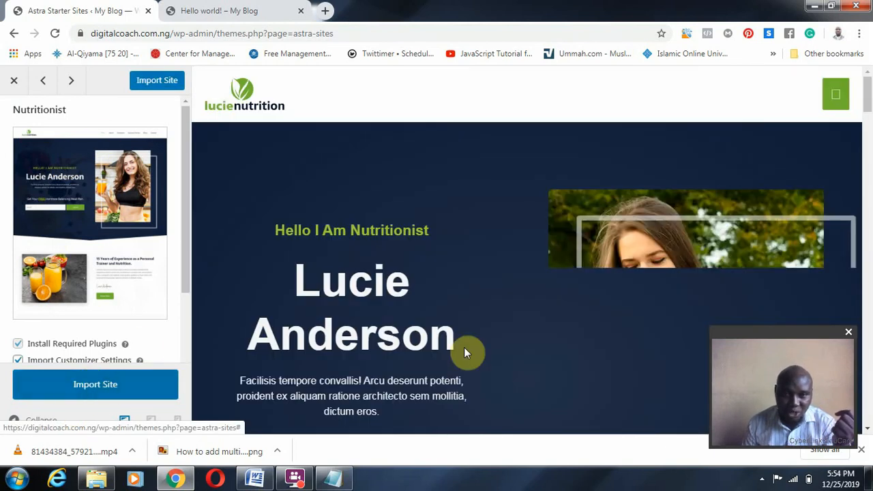
pyautogui.click(129, 384)
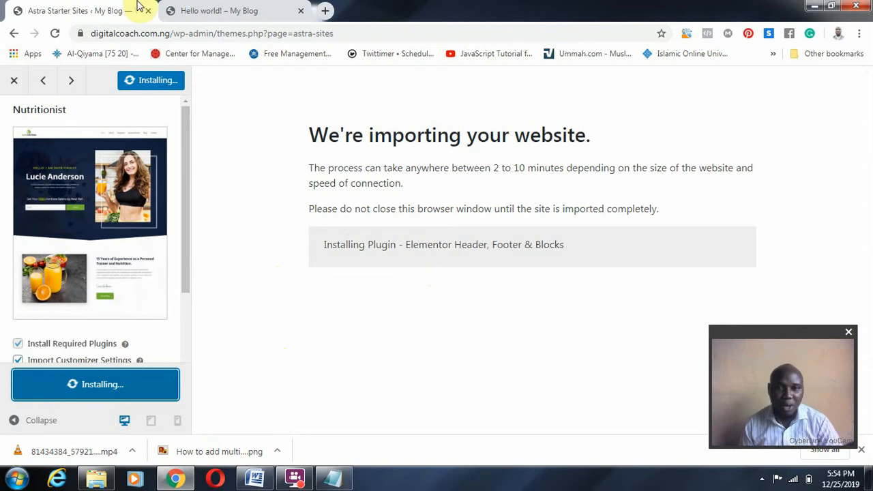
pyautogui.click(208, 10)
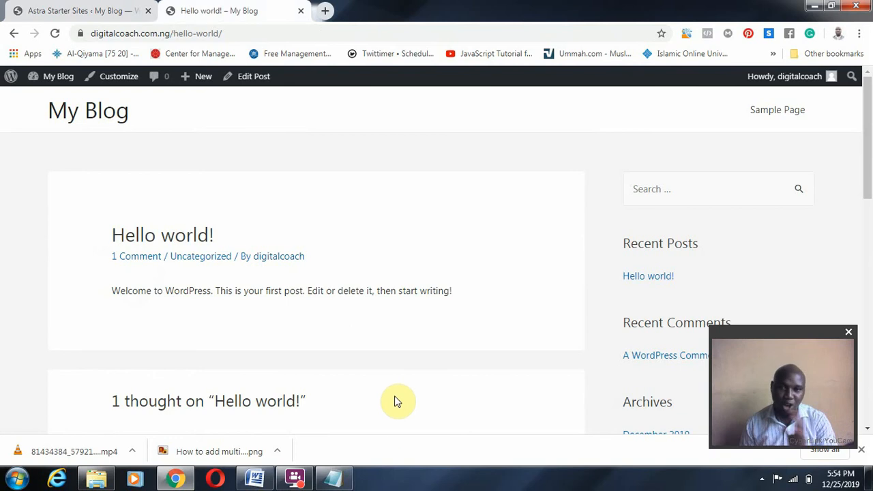
pyautogui.moveTo(96, 478)
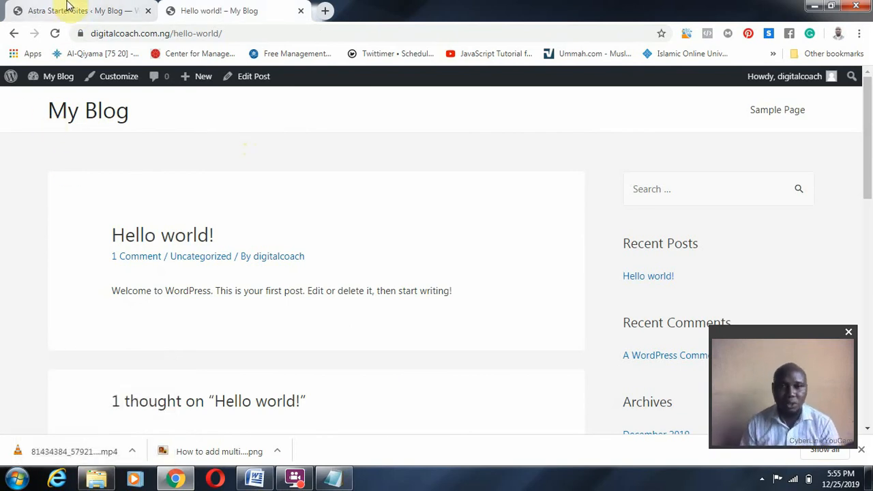
pyautogui.click(69, 7)
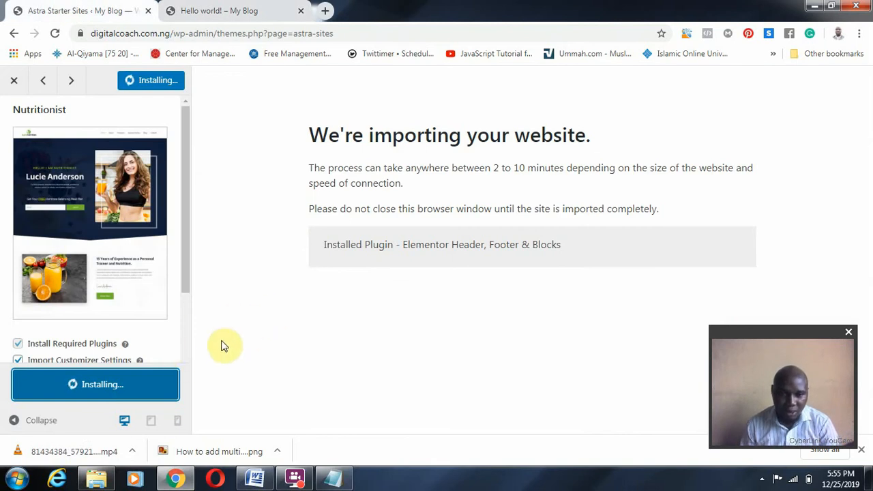
pyautogui.moveTo(184, 251); pyautogui.dragTo(191, 318)
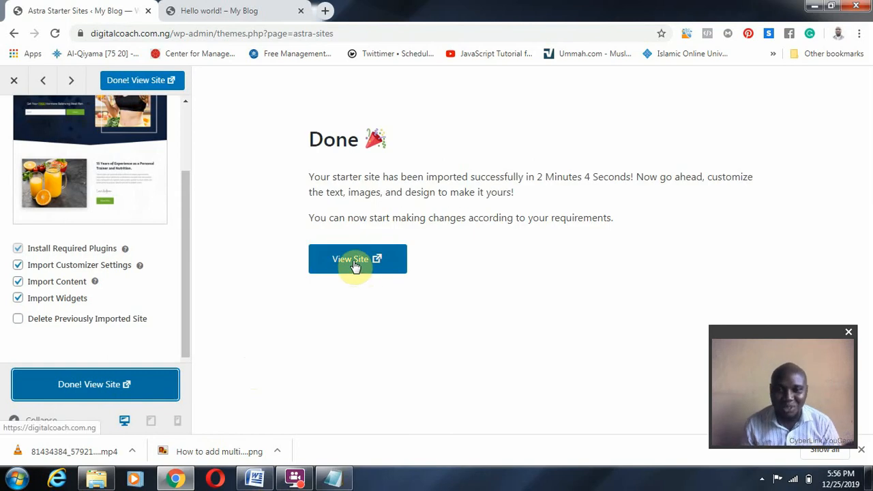
# View the imported Nutritionist site and look through its home page.
pyautogui.click(354, 265)
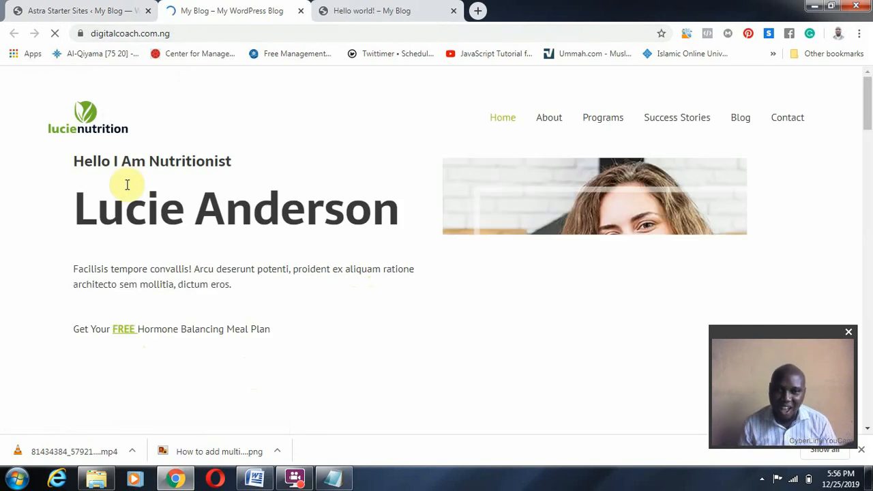
pyautogui.scroll(-1, 130, 171)
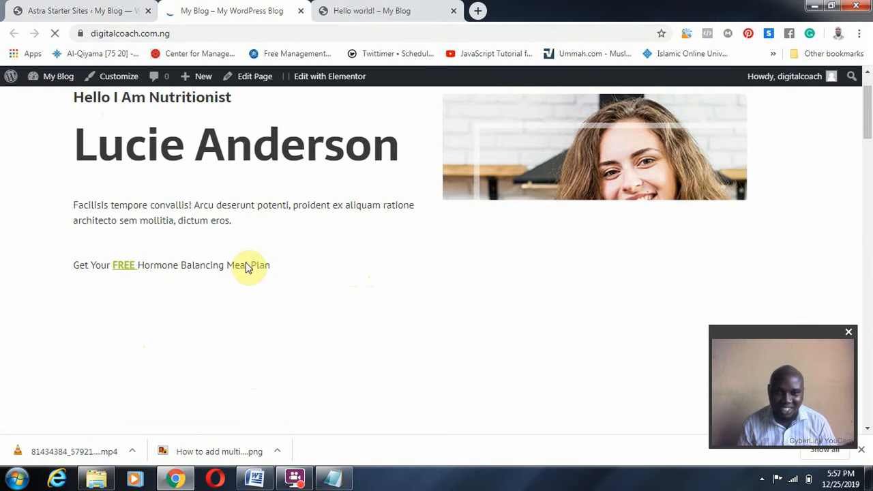
pyautogui.scroll(-6, 371, 286)
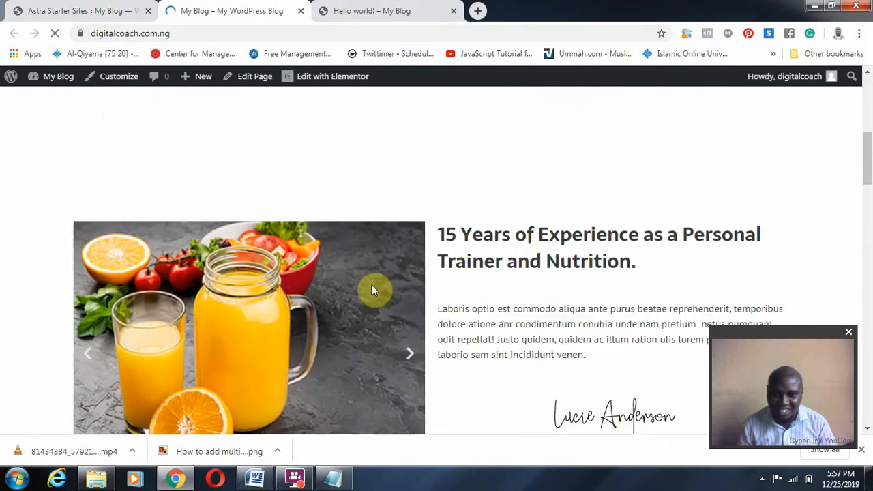
pyautogui.scroll(7, 445, 302)
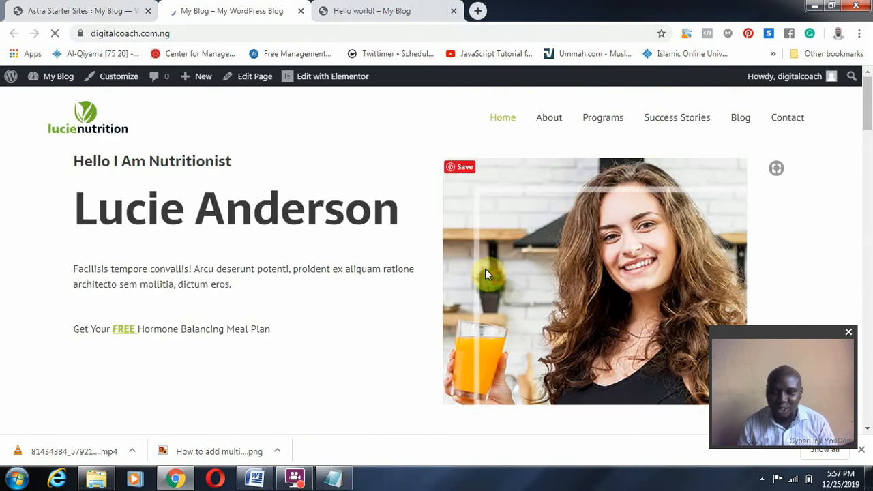
# Reload the Hello world! post and look through it with the imported Nutritionist design applied.
pyautogui.moveTo(806, 336); pyautogui.dragTo(842, 275)
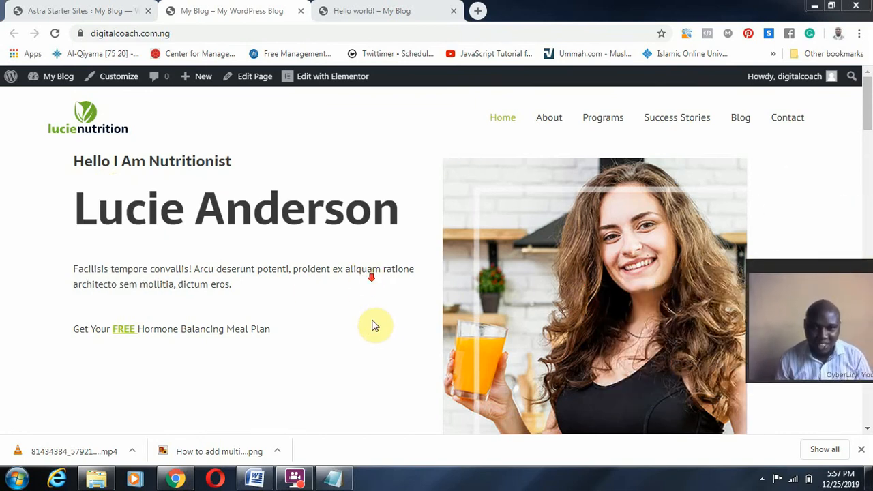
pyautogui.click(378, 10)
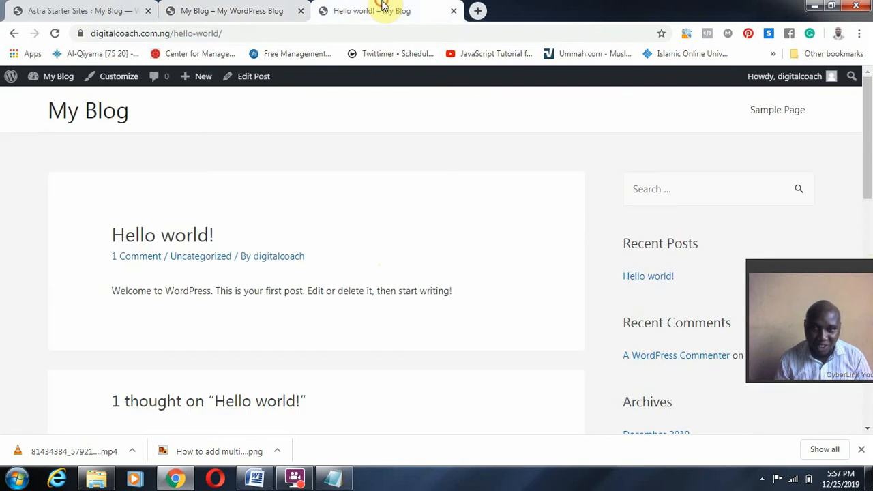
pyautogui.click(55, 33)
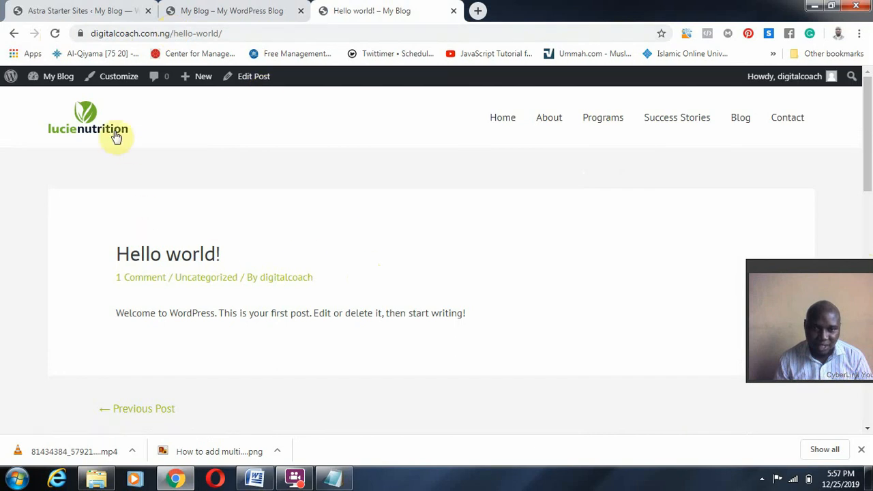
pyautogui.scroll(-2, 396, 314)
pyautogui.scroll(2, 245, 256)
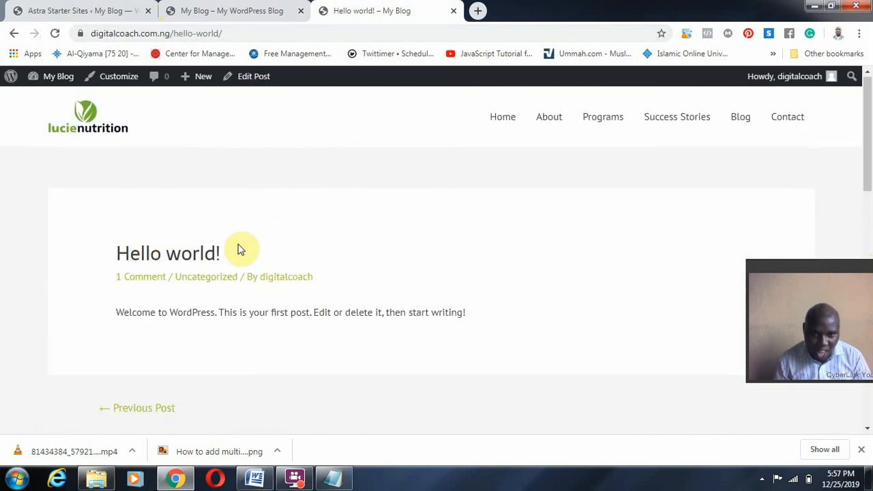
pyautogui.scroll(-2, 315, 336)
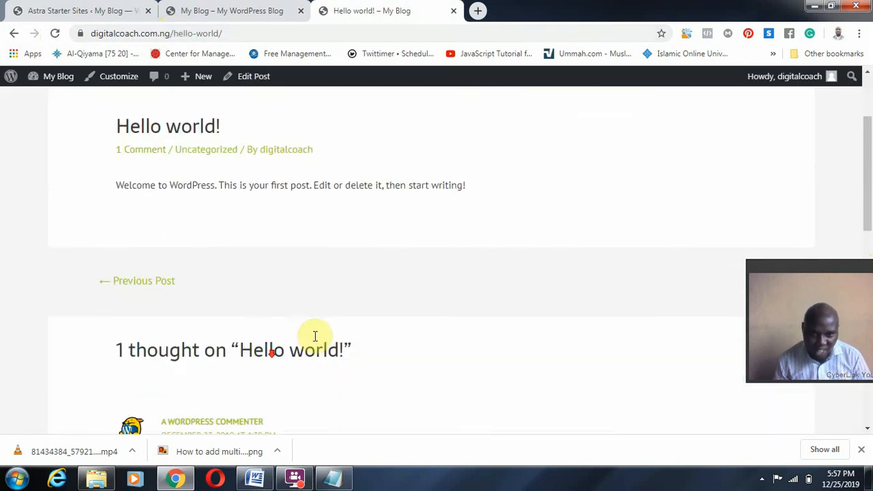
pyautogui.scroll(-10, 315, 335)
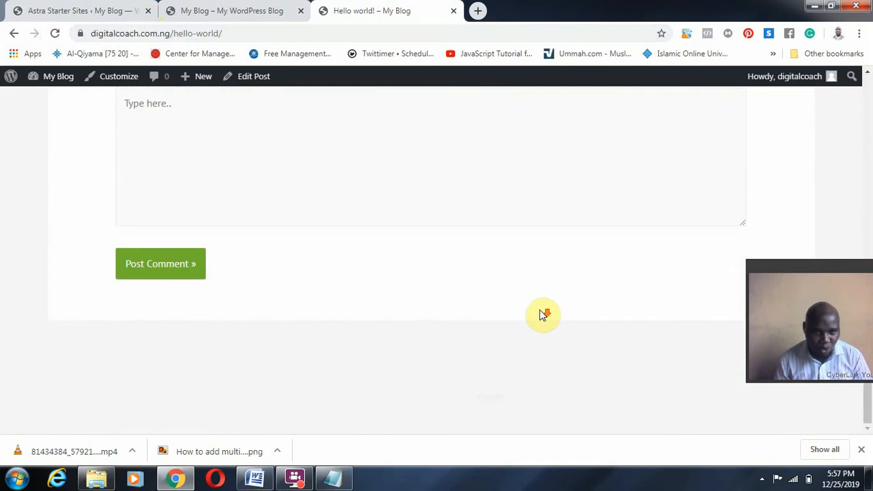
pyautogui.scroll(10, 542, 315)
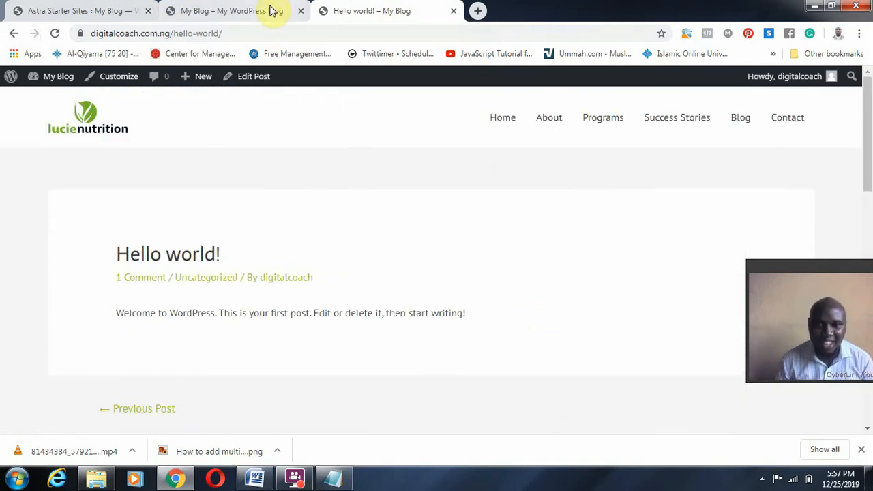
# Return to the site's home page and skim it from the hero section down to the footer.
pyautogui.click(273, 9)
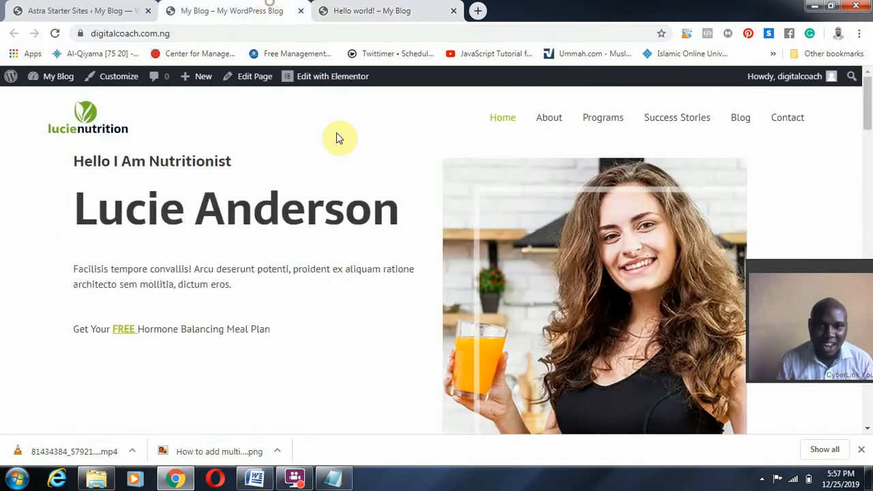
pyautogui.scroll(-10, 298, 224)
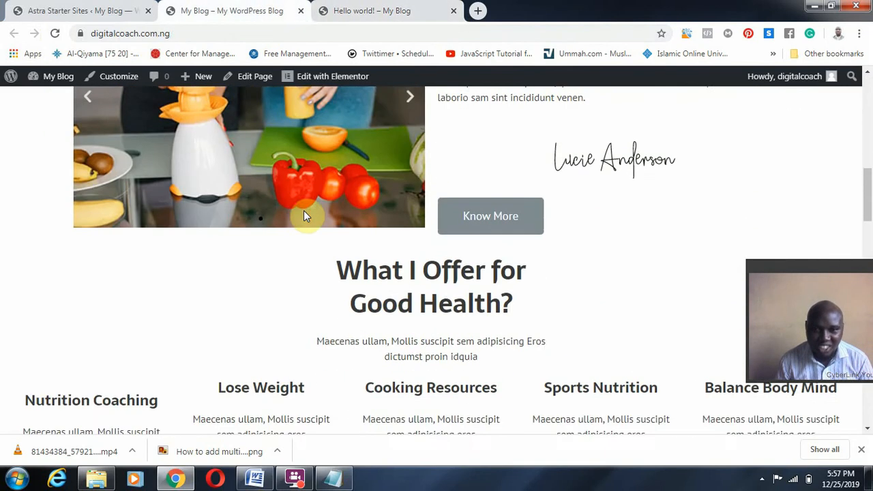
pyautogui.scroll(-10, 305, 216)
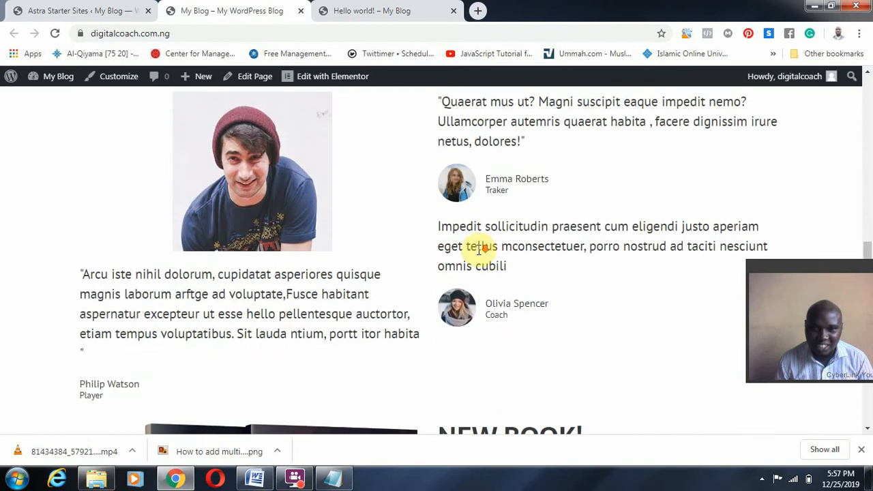
pyautogui.scroll(-10, 480, 249)
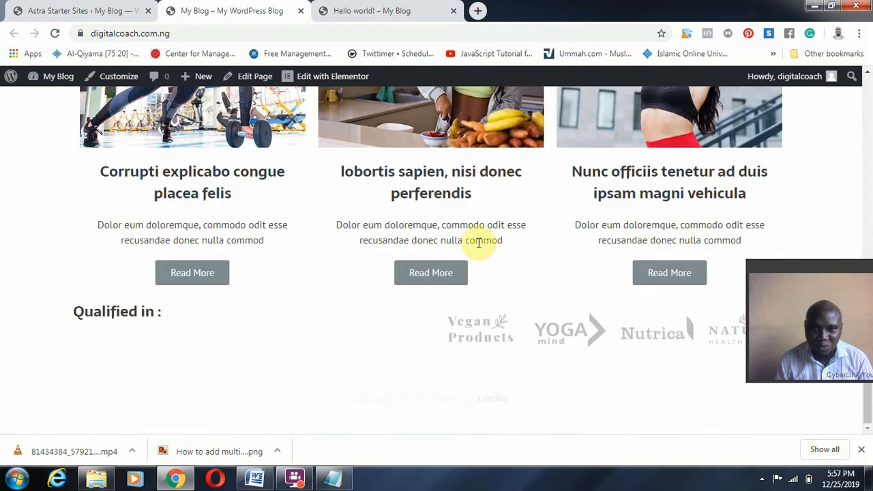
pyautogui.scroll(10, 486, 239)
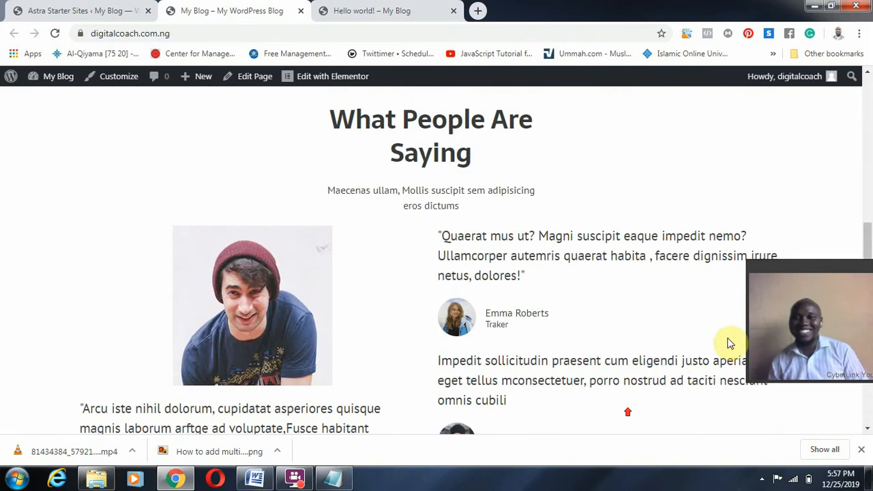
pyautogui.scroll(15, 734, 315)
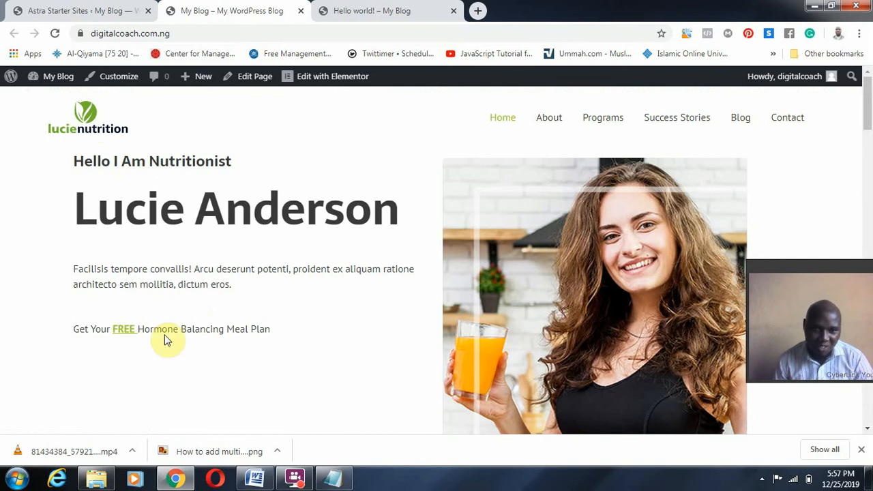
# Examine the home page's sections in turn: free meal plan offer, experience, services, testimonials, new book, articles and qualifications.
pyautogui.scroll(-1, 199, 336)
pyautogui.scroll(-2, 199, 336)
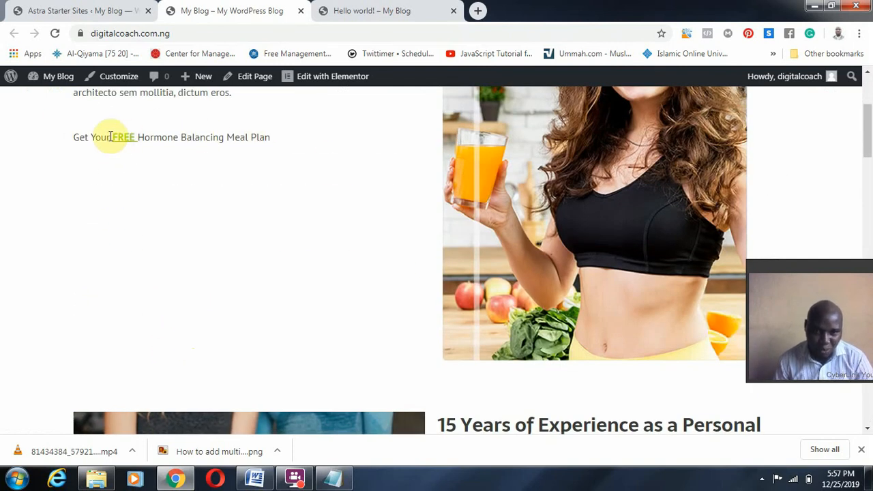
pyautogui.scroll(-5, 553, 232)
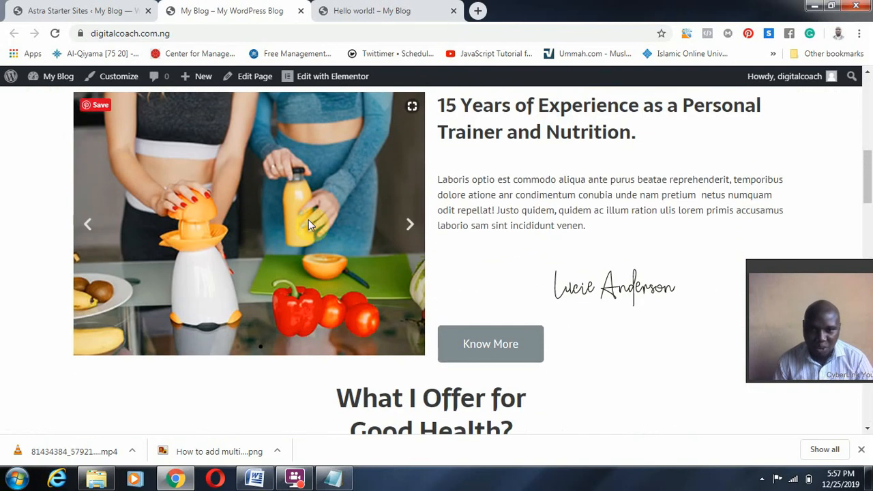
pyautogui.scroll(-2, 657, 289)
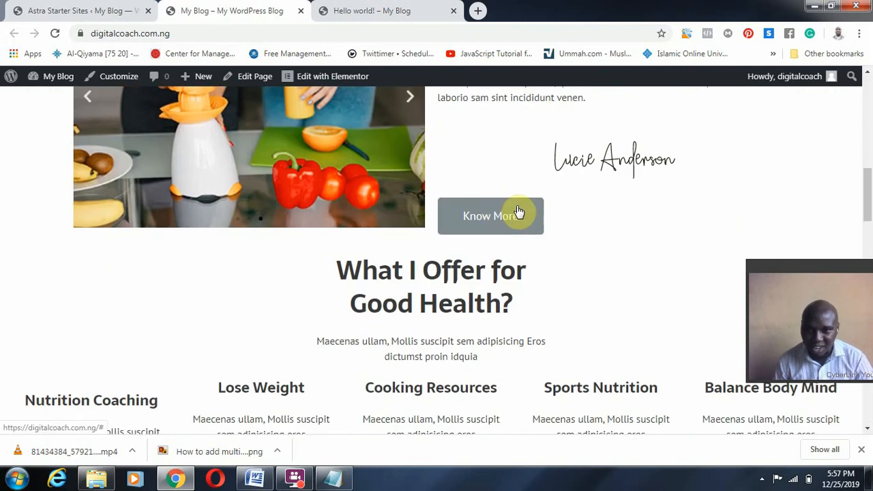
pyautogui.scroll(-2, 432, 287)
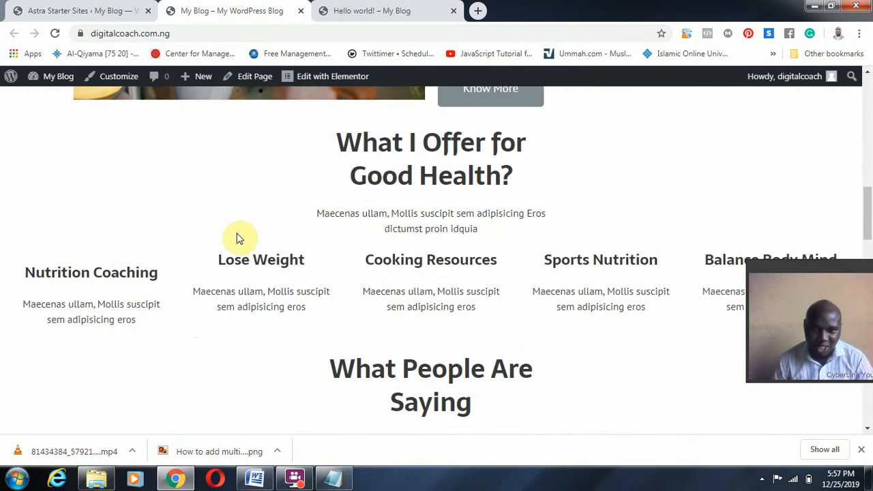
pyautogui.scroll(-7, 431, 282)
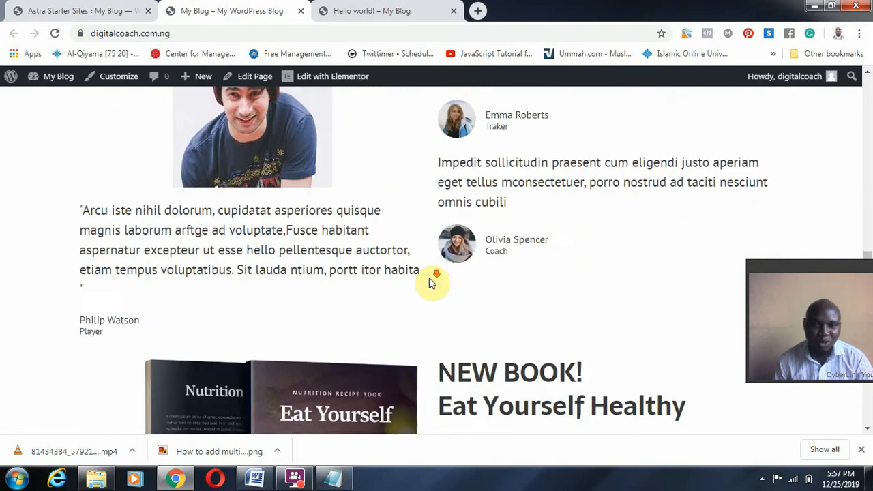
pyautogui.scroll(-5, 431, 281)
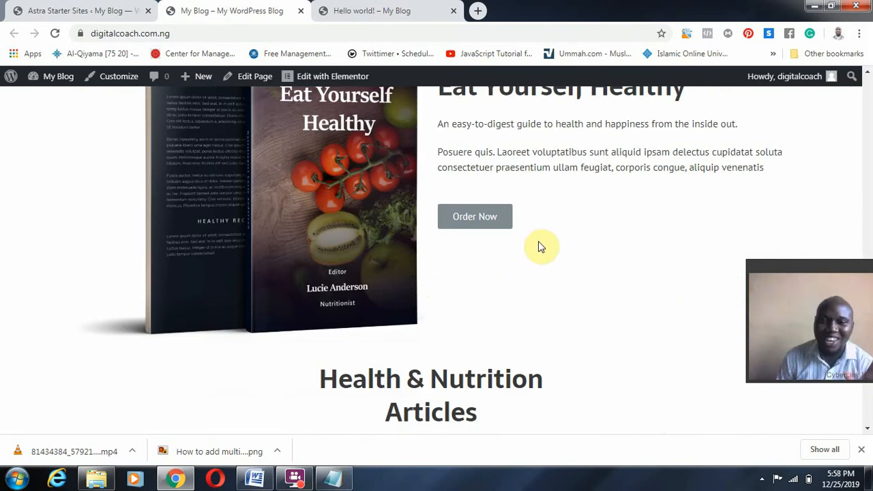
pyautogui.scroll(3, 341, 234)
pyautogui.scroll(-3, 321, 218)
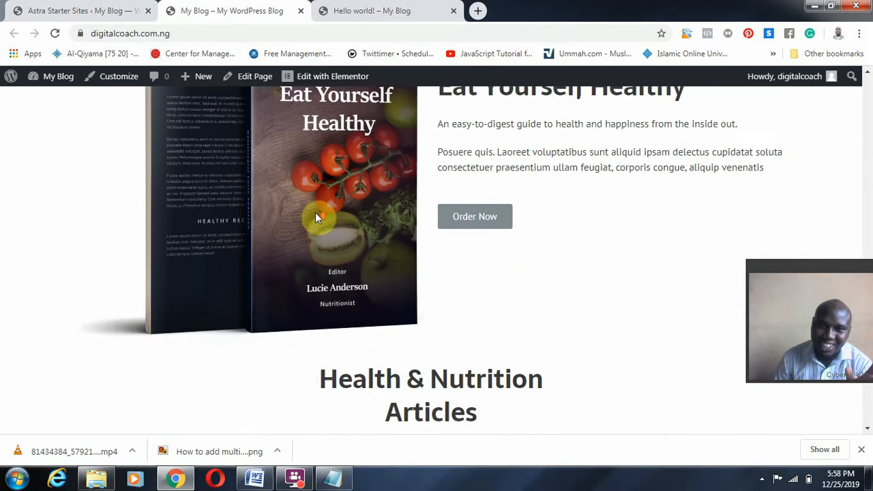
pyautogui.scroll(2, 315, 217)
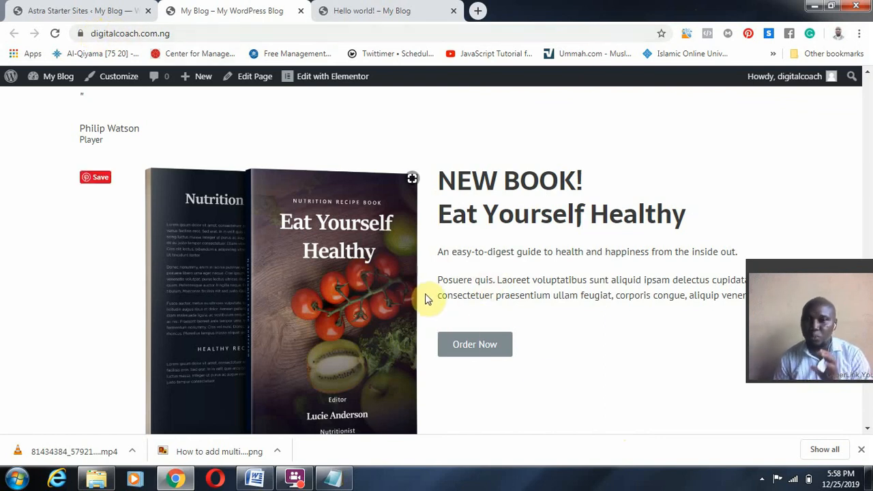
pyautogui.scroll(-4, 488, 361)
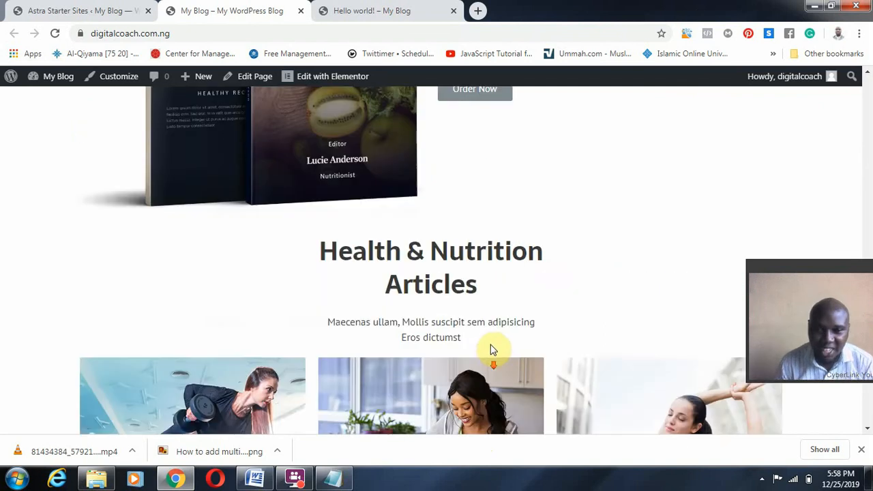
pyautogui.scroll(-6, 492, 350)
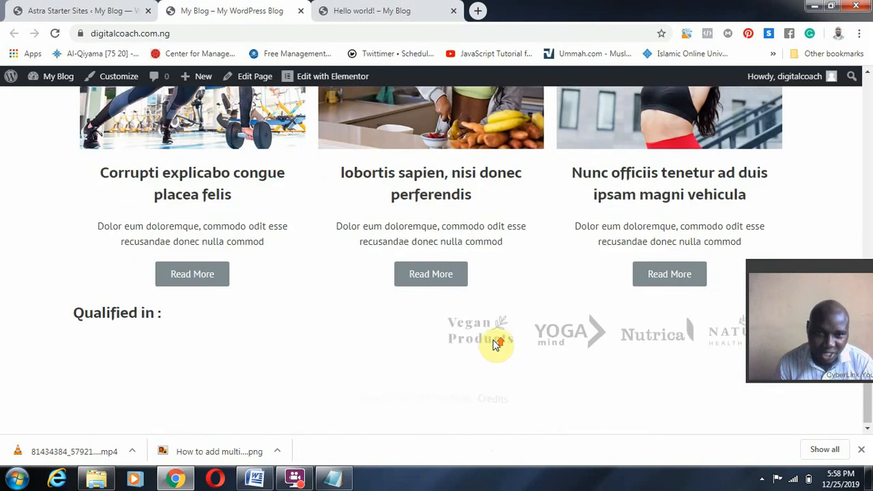
pyautogui.scroll(10, 494, 327)
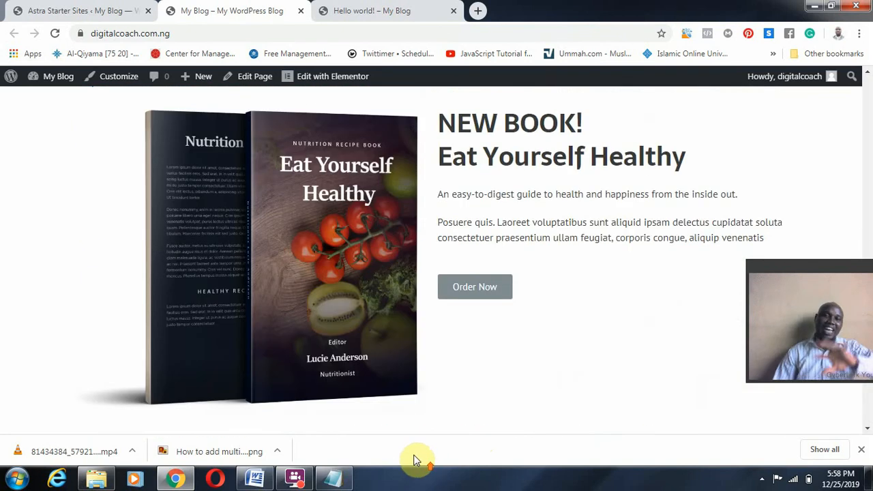
pyautogui.scroll(15, 376, 348)
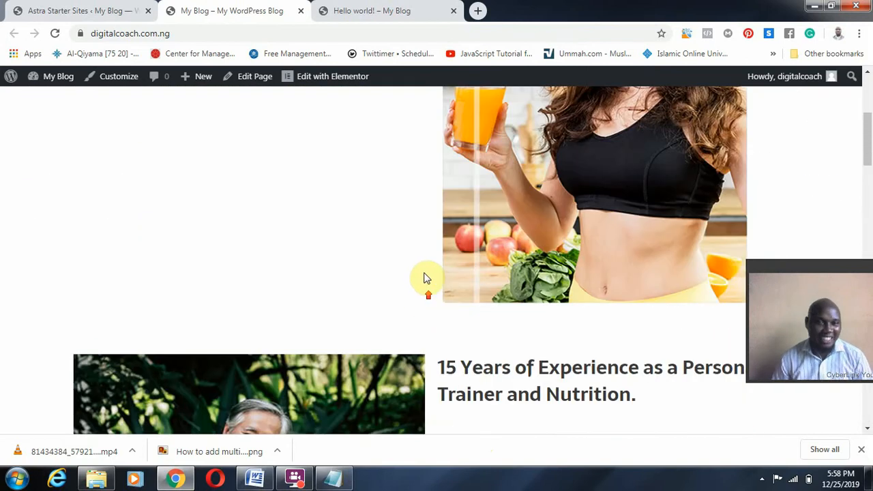
pyautogui.scroll(5, 424, 278)
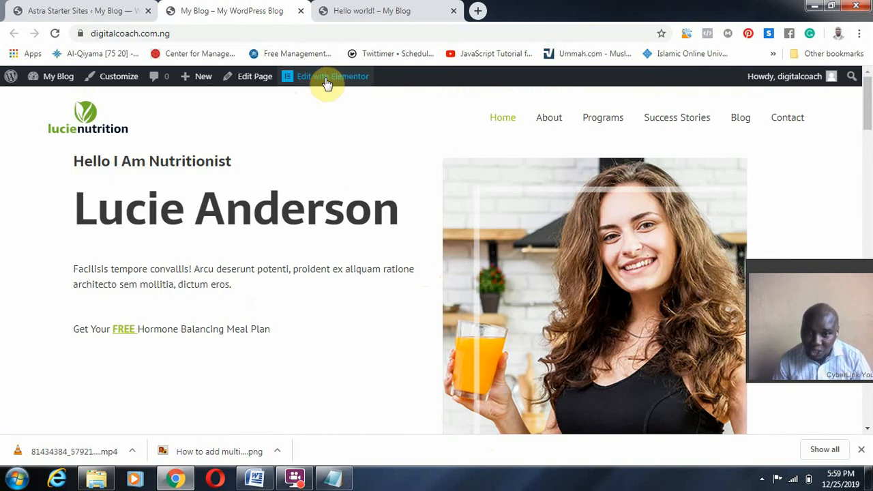
# Open the WordPress dashboard from the site and close the finished Astra Starter Sites import page.
pyautogui.moveTo(43, 85)
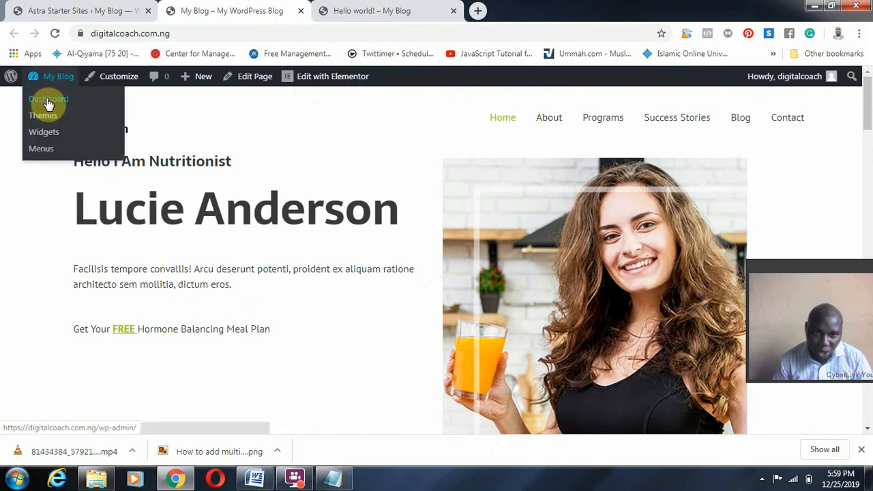
pyautogui.click(48, 102)
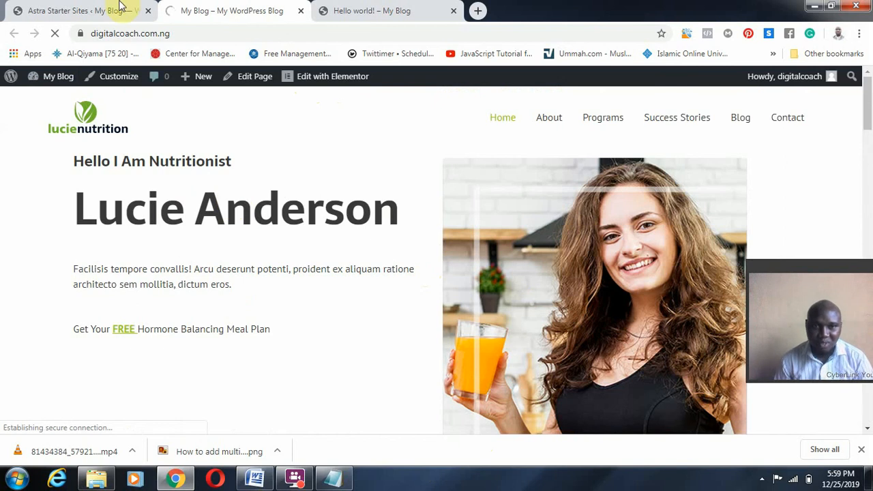
pyautogui.click(99, 11)
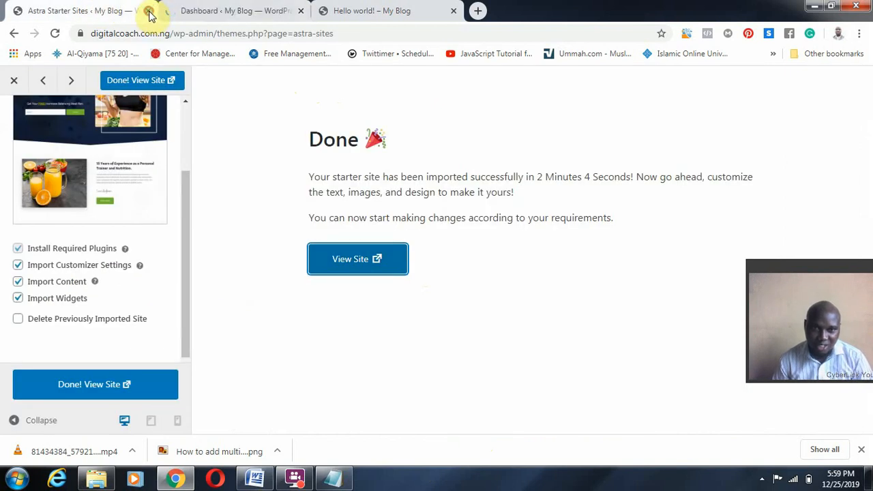
pyautogui.click(150, 12)
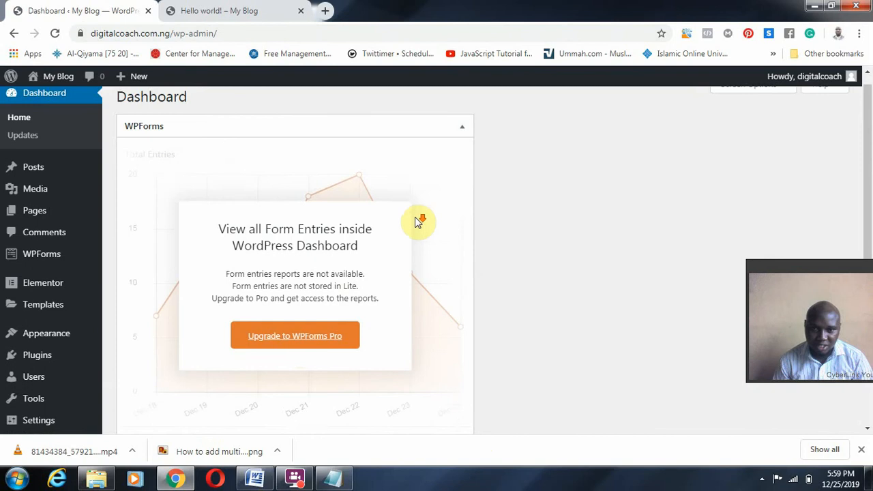
pyautogui.scroll(-3, 415, 221)
pyautogui.scroll(3, 296, 226)
# List all the site's pages and open the Home front page for editing with Elementor.
pyautogui.moveTo(31, 232)
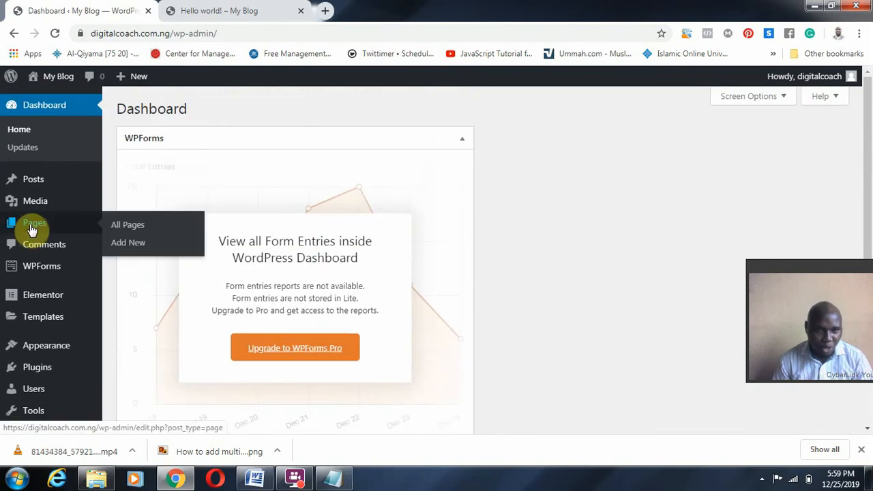
pyautogui.click(130, 227)
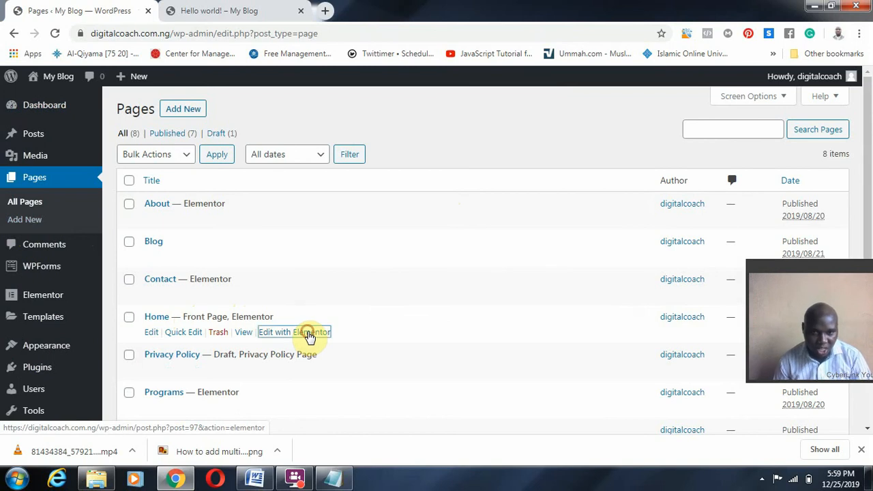
pyautogui.click(309, 336)
pyautogui.scroll(-3, 594, 344)
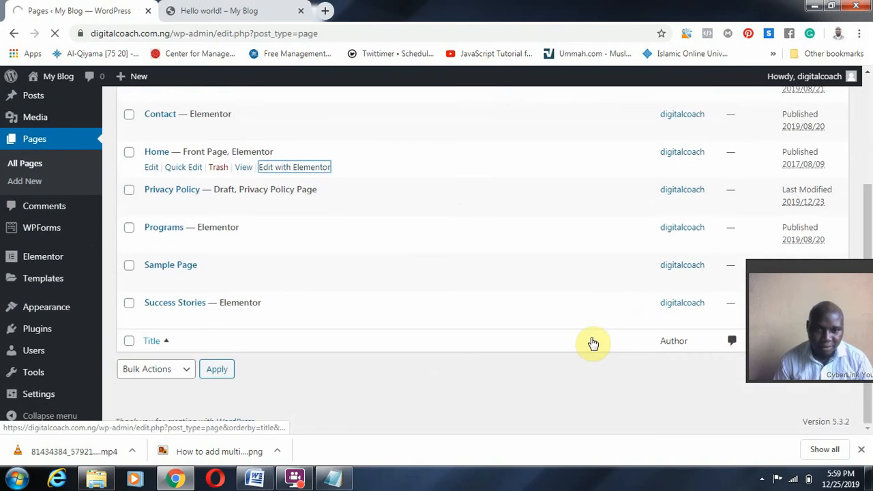
pyautogui.scroll(3, 413, 351)
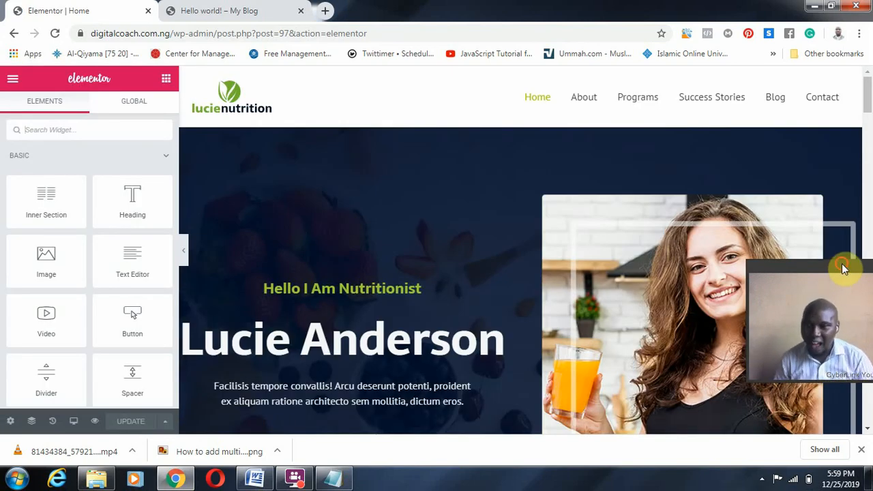
pyautogui.moveTo(841, 267); pyautogui.dragTo(832, 374)
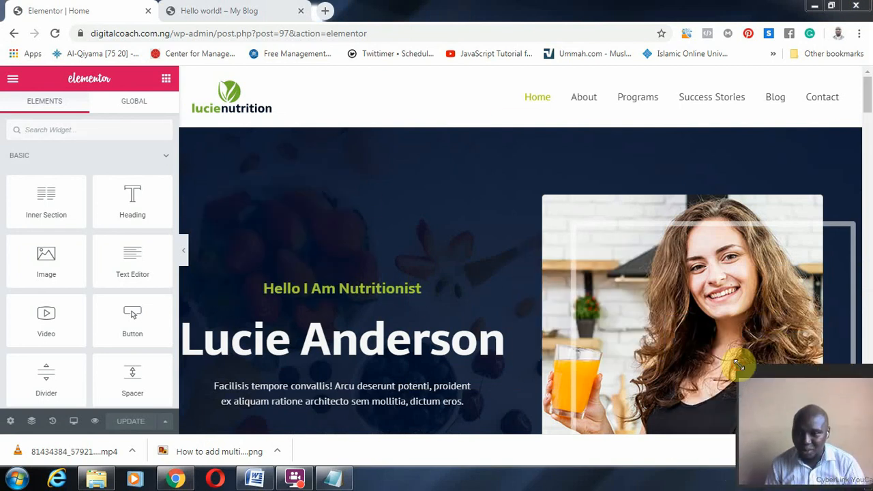
# Look through the widget categories Basic, General, Header, Footer & Blocks, and WordPress, ending at the Basic widgets.
pyautogui.moveTo(738, 367); pyautogui.dragTo(796, 413)
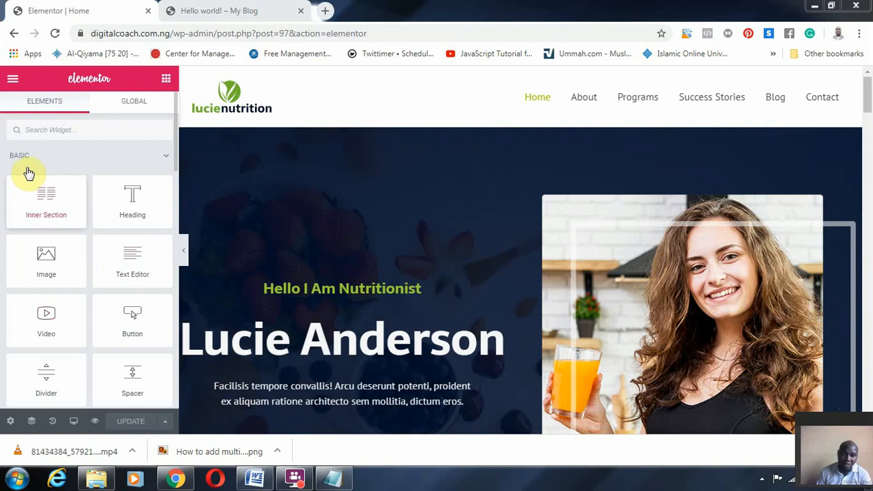
pyautogui.click(167, 154)
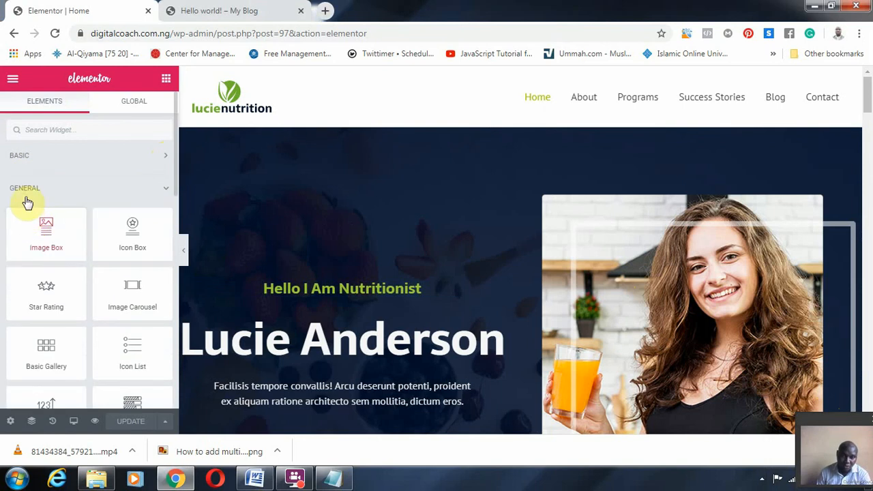
pyautogui.click(166, 188)
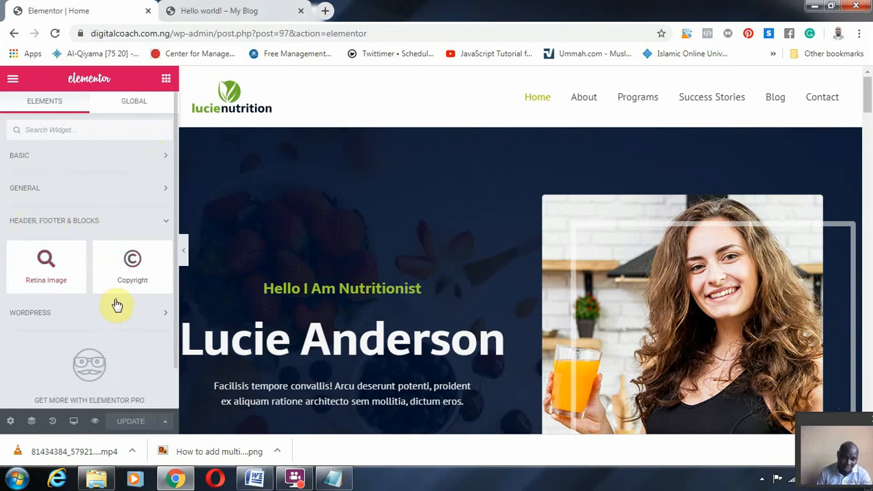
pyautogui.click(160, 315)
pyautogui.scroll(-4, 97, 312)
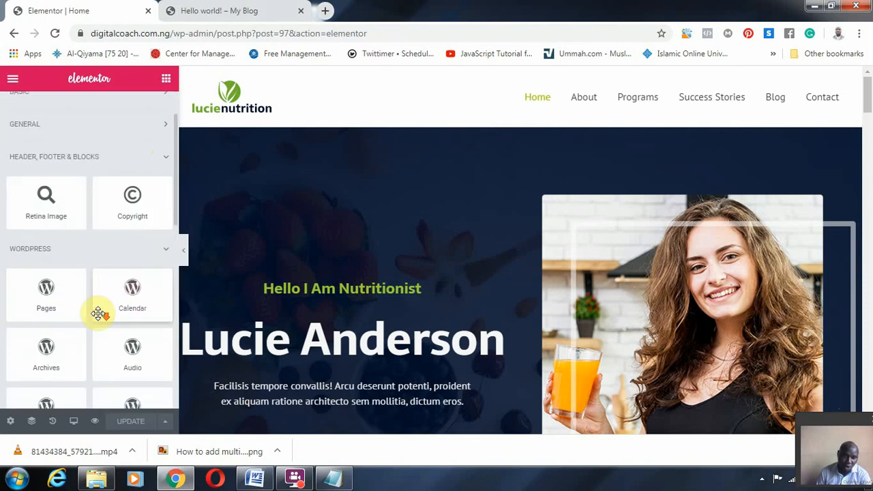
pyautogui.scroll(4, 123, 241)
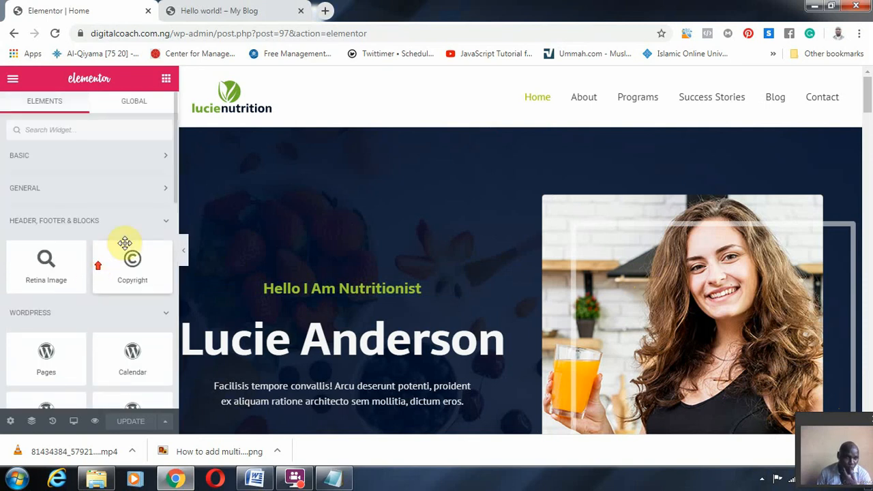
pyautogui.click(166, 222)
pyautogui.click(161, 254)
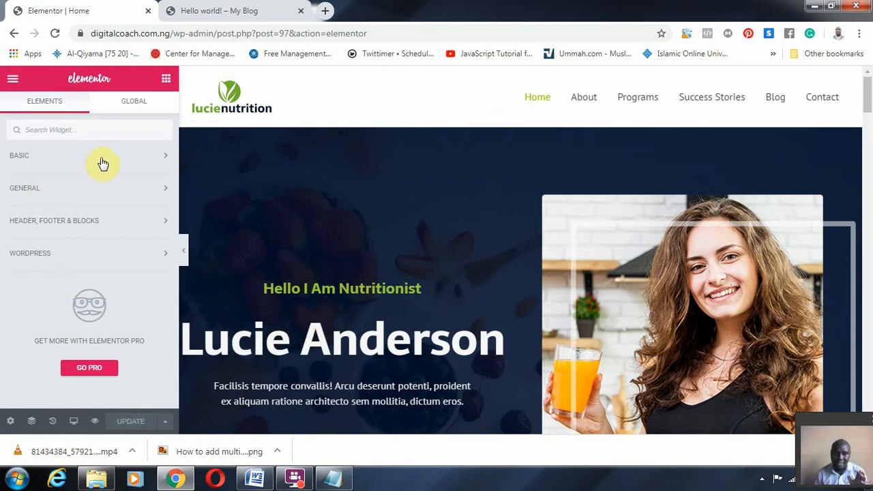
pyautogui.click(164, 156)
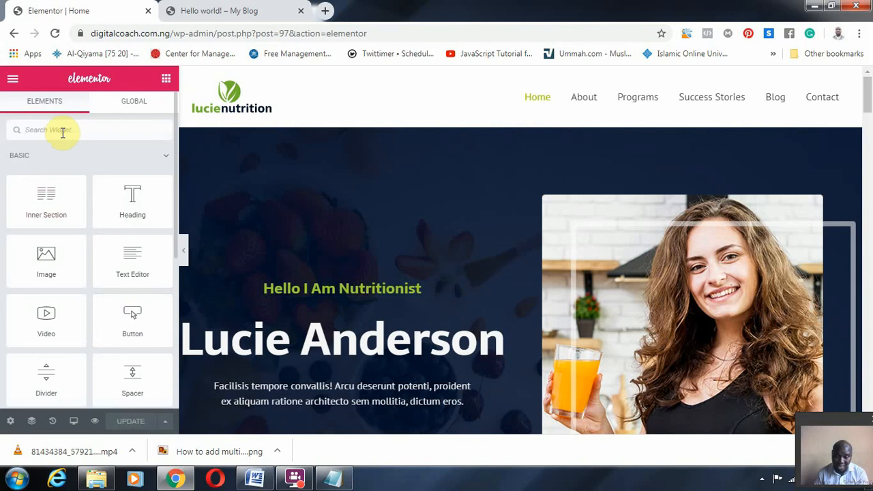
pyautogui.scroll(-4, 70, 225)
pyautogui.scroll(3, 72, 203)
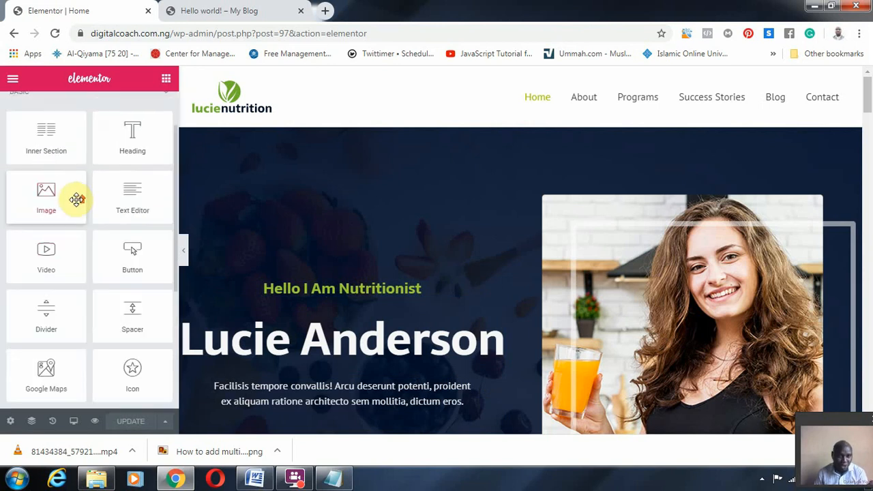
pyautogui.scroll(2, 97, 214)
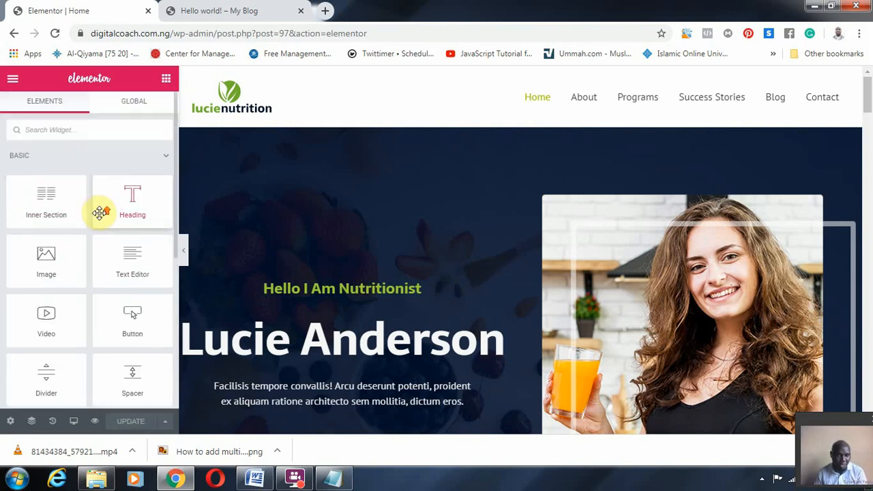
# Search the widgets for "tex" and place a Text Editor widget above the portrait in the hero section.
pyautogui.click(96, 136)
pyautogui.write('tex')
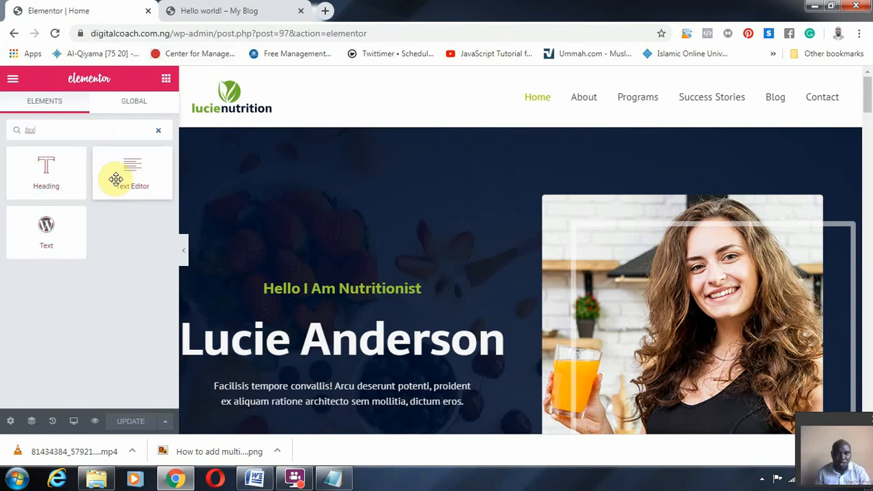
pyautogui.moveTo(121, 179); pyautogui.dragTo(641, 204)
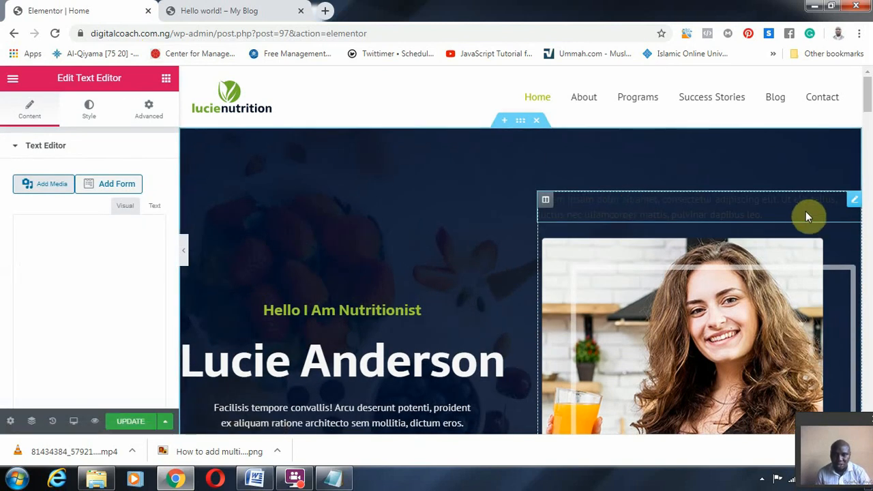
# Replace the placeholder paragraph of the text widget above the hero portrait with "the".
pyautogui.click(685, 207)
pyautogui.click(80, 373)
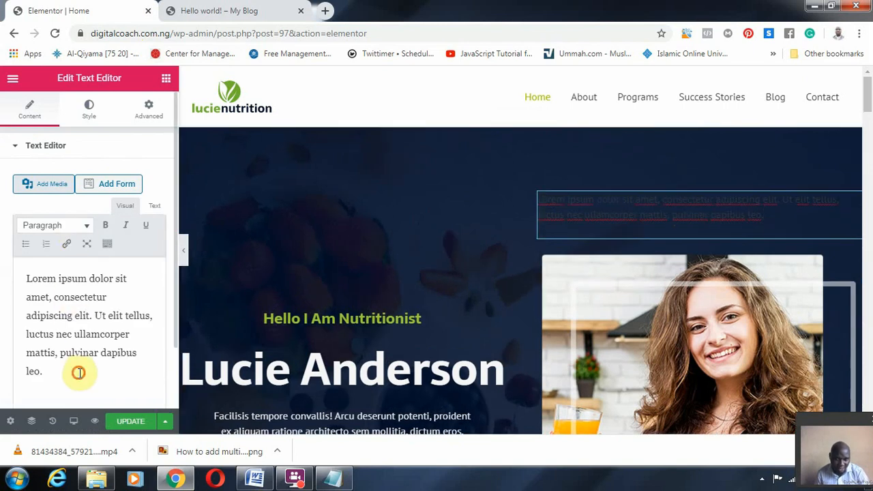
pyautogui.moveTo(79, 373); pyautogui.dragTo(2, 245)
pyautogui.write('the')
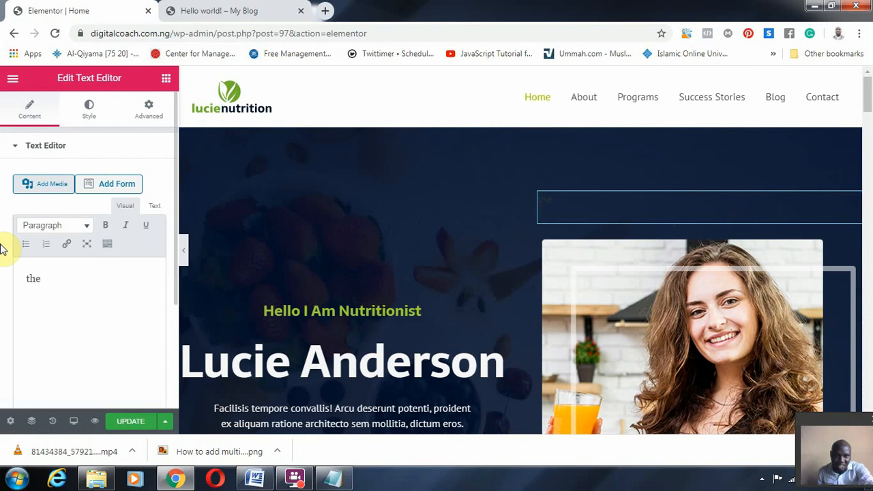
# Set the text widget's colour to #FFFCFC and change its text to "this is for tutorial only".
pyautogui.click(84, 112)
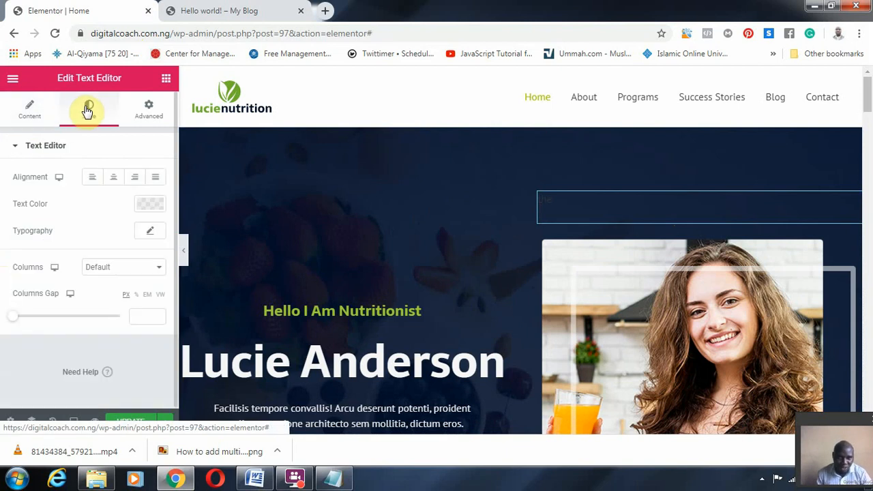
pyautogui.click(150, 203)
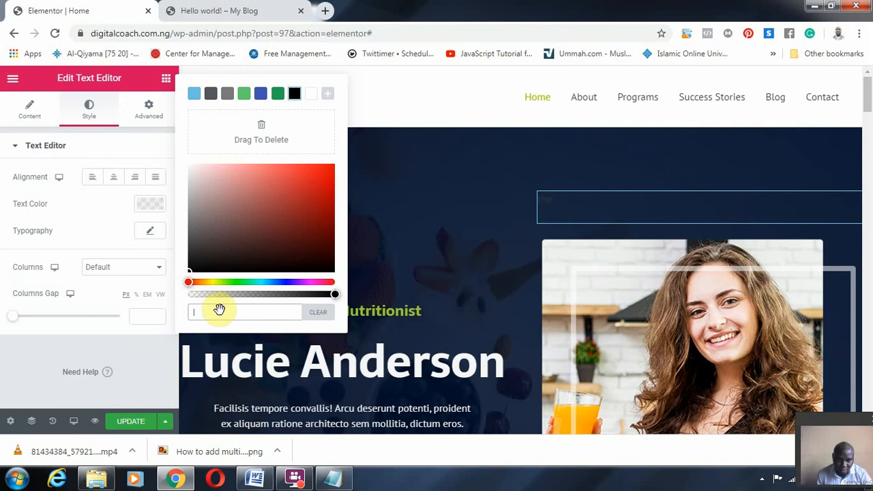
pyautogui.moveTo(187, 271); pyautogui.dragTo(191, 143)
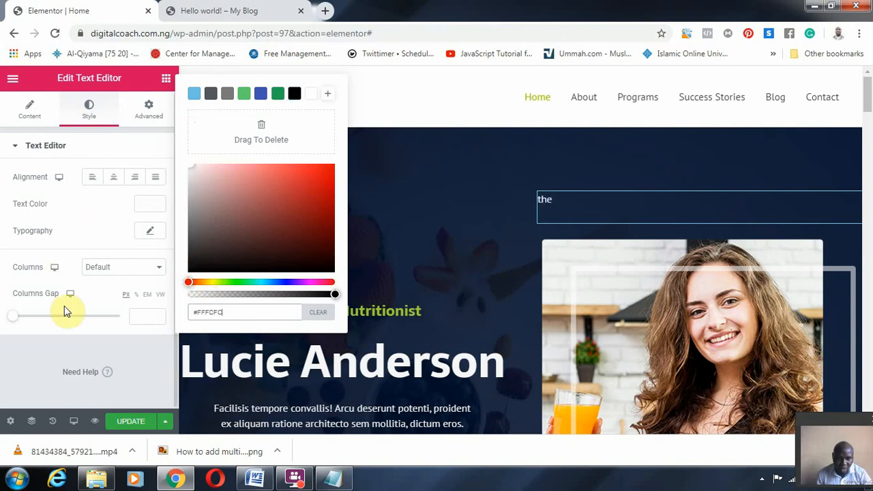
pyautogui.click(30, 112)
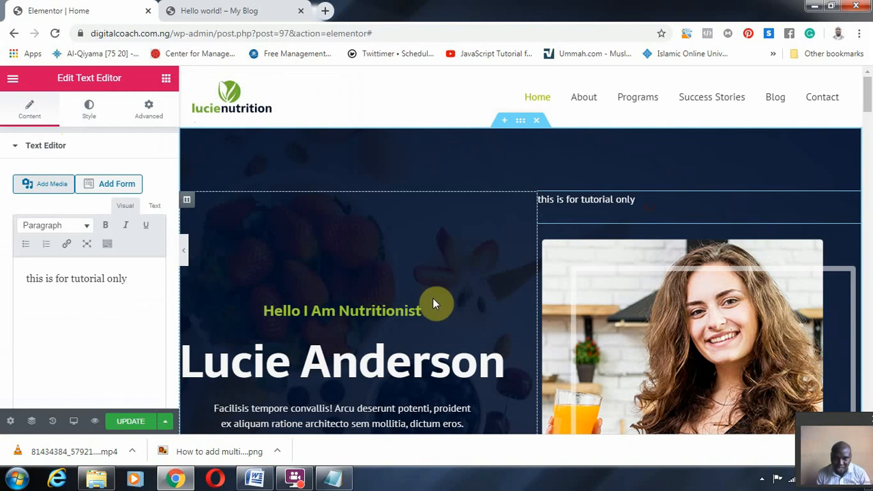
# Examine the editing options of the hero portrait, the image carousel in the experience section and its Know More button.
pyautogui.scroll(-3, 431, 298)
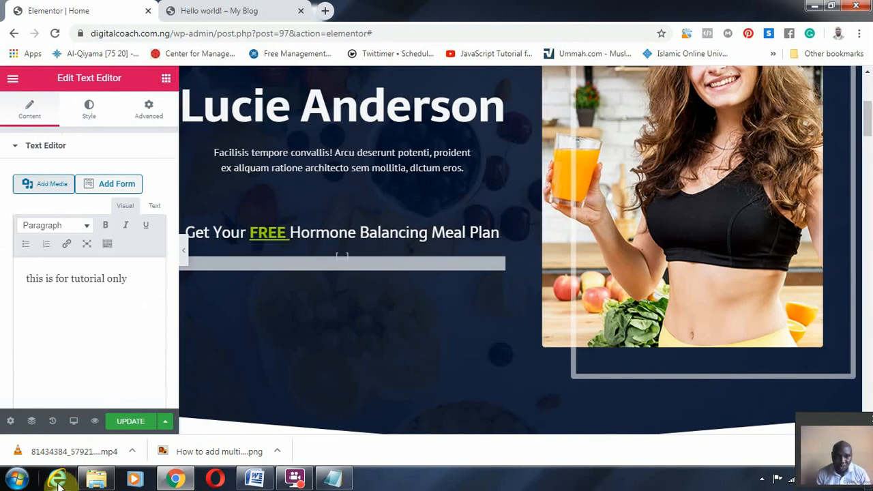
pyautogui.scroll(3, 657, 340)
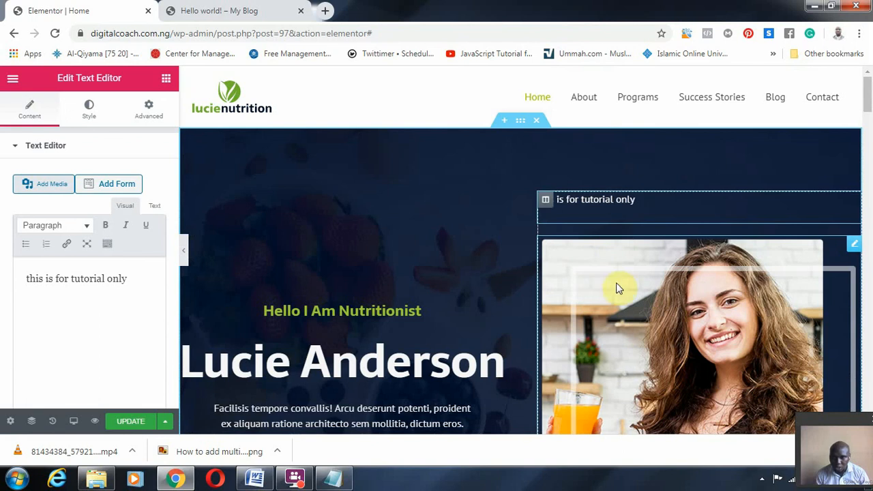
pyautogui.click(642, 305)
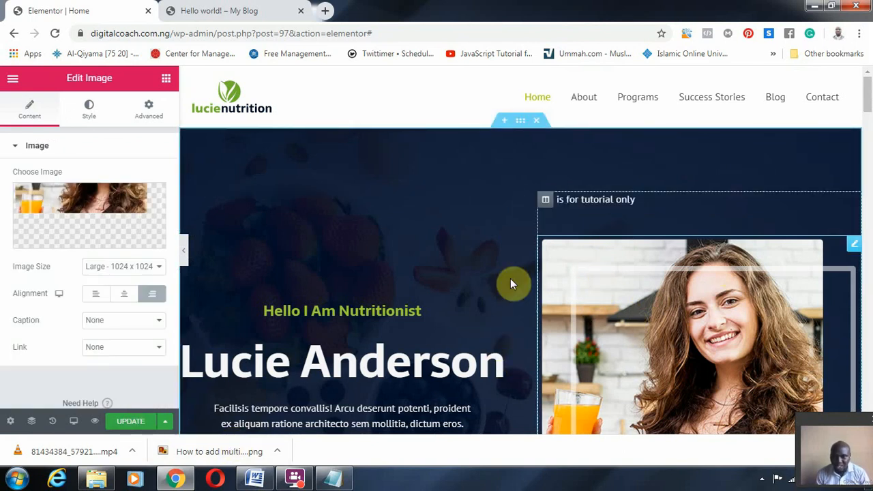
pyautogui.scroll(-2, 675, 331)
pyautogui.scroll(-3, 675, 321)
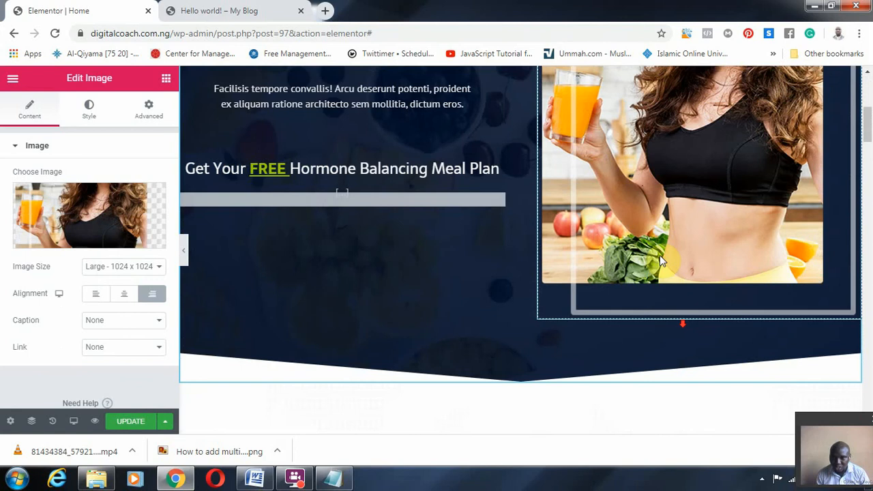
pyautogui.scroll(3, 660, 255)
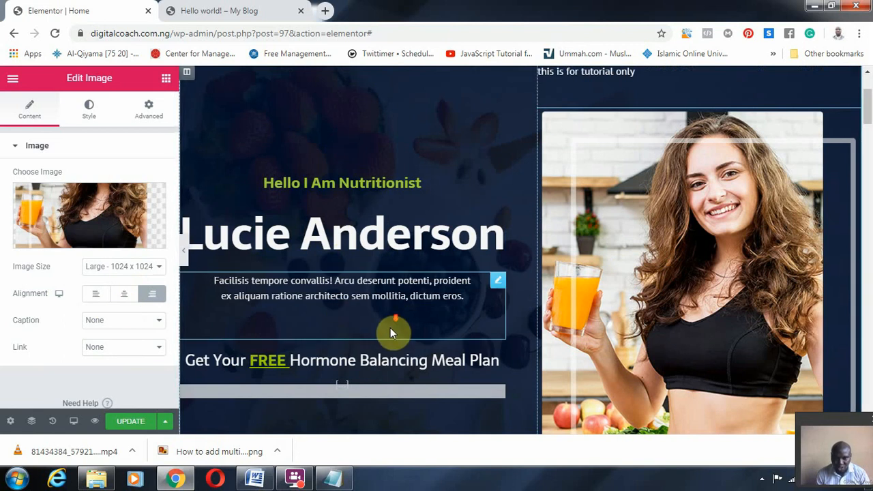
pyautogui.scroll(-5, 391, 327)
pyautogui.click(441, 318)
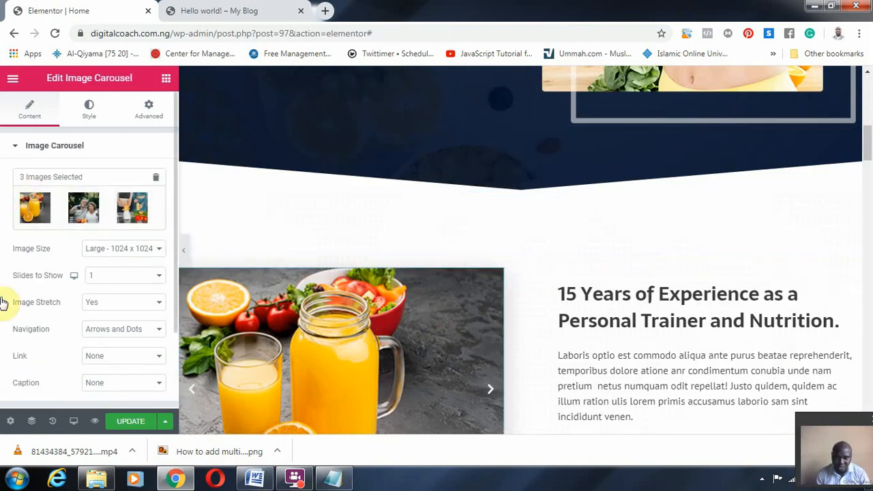
pyautogui.scroll(-3, 634, 381)
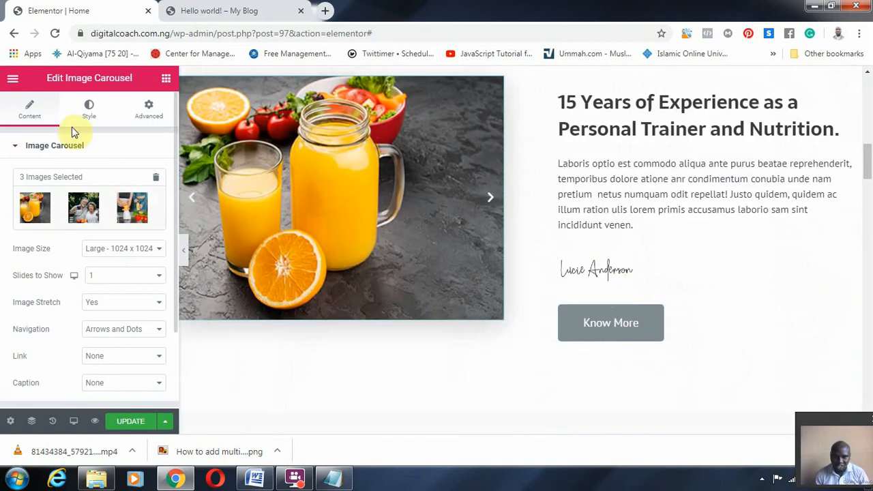
pyautogui.click(591, 325)
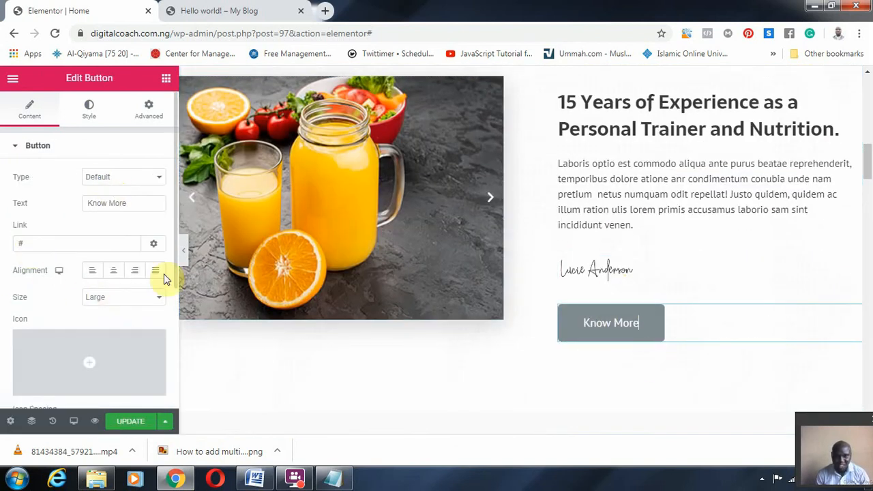
pyautogui.scroll(10, 554, 274)
pyautogui.scroll(2, 566, 273)
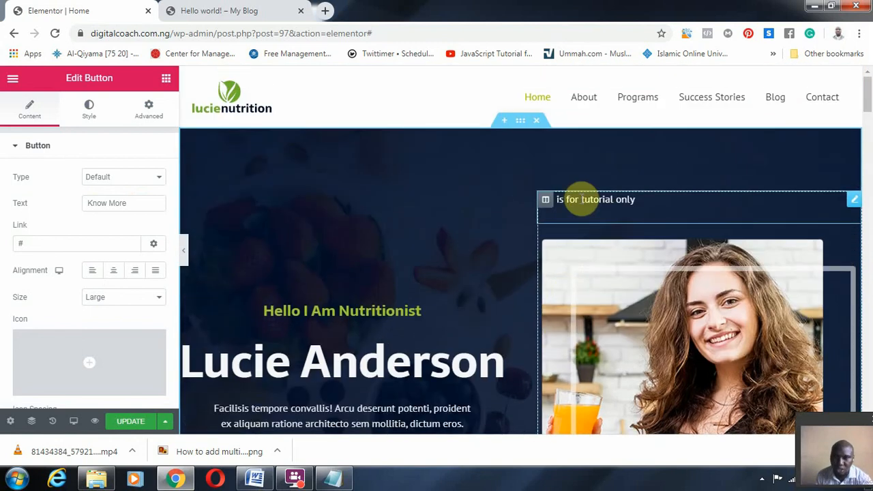
# Delete the "this is for tutorial only" text widget above the hero portrait.
pyautogui.click(659, 202)
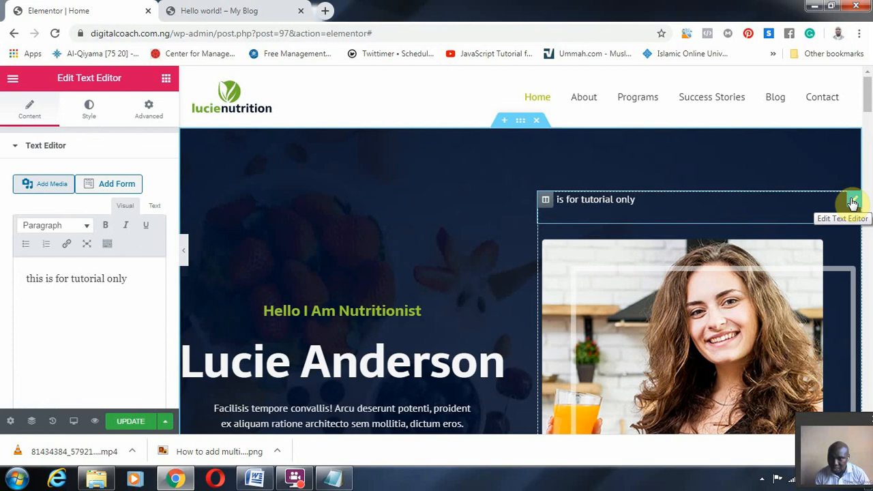
pyautogui.rightClick(852, 202)
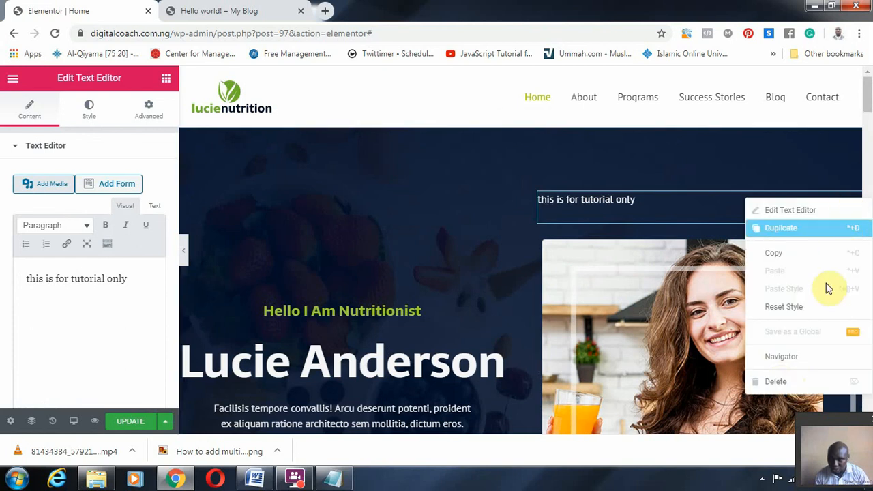
pyautogui.click(771, 381)
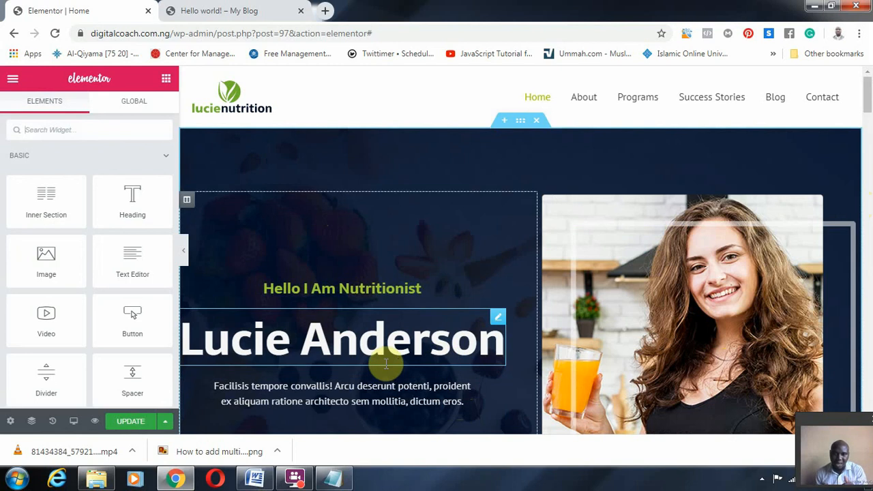
# Add a single-column section above the hero section and bring up the widgets for its empty column.
pyautogui.click(504, 120)
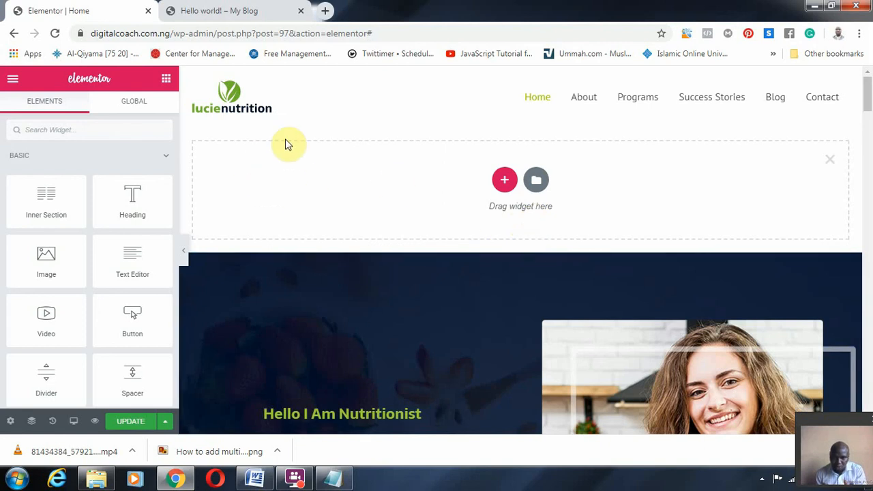
pyautogui.click(832, 162)
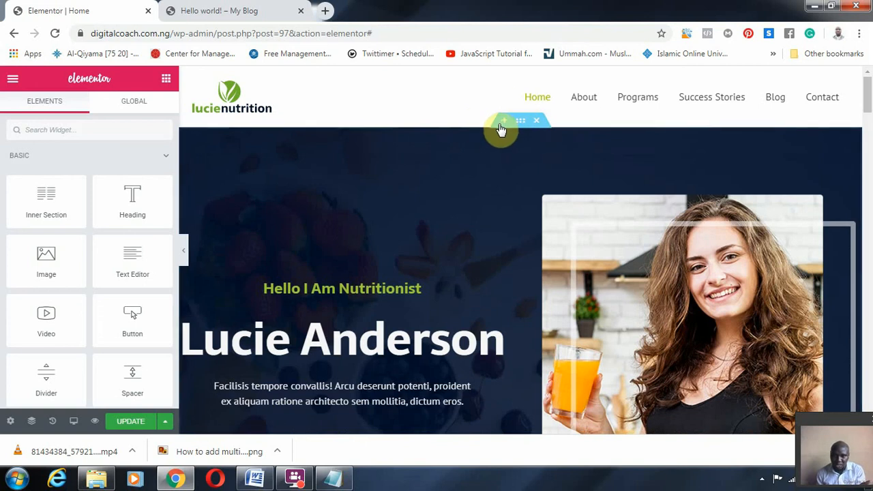
pyautogui.click(502, 123)
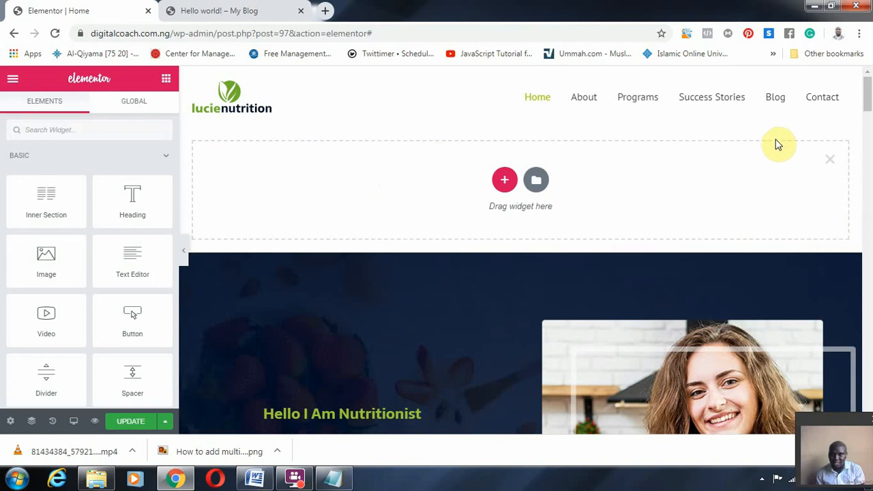
pyautogui.click(505, 181)
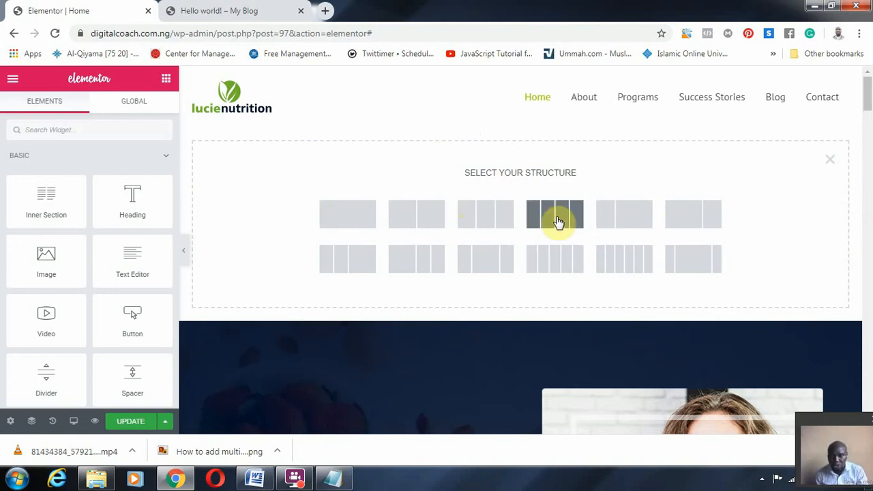
pyautogui.click(358, 218)
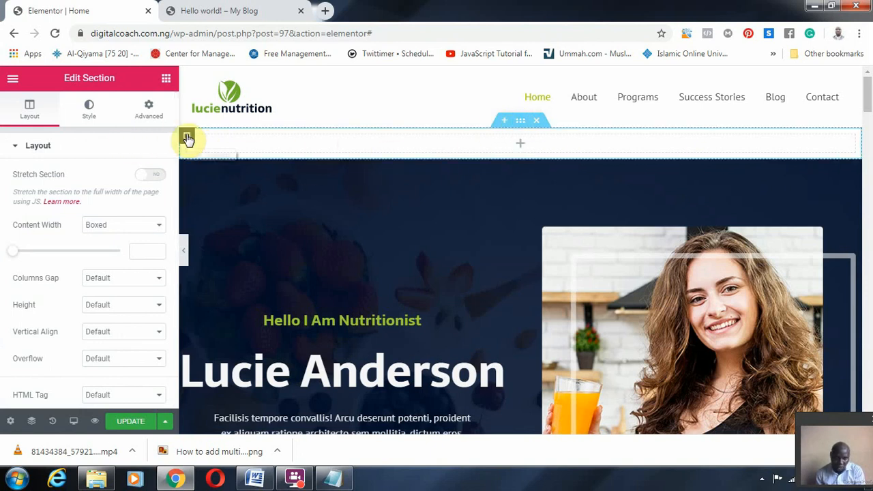
pyautogui.click(519, 147)
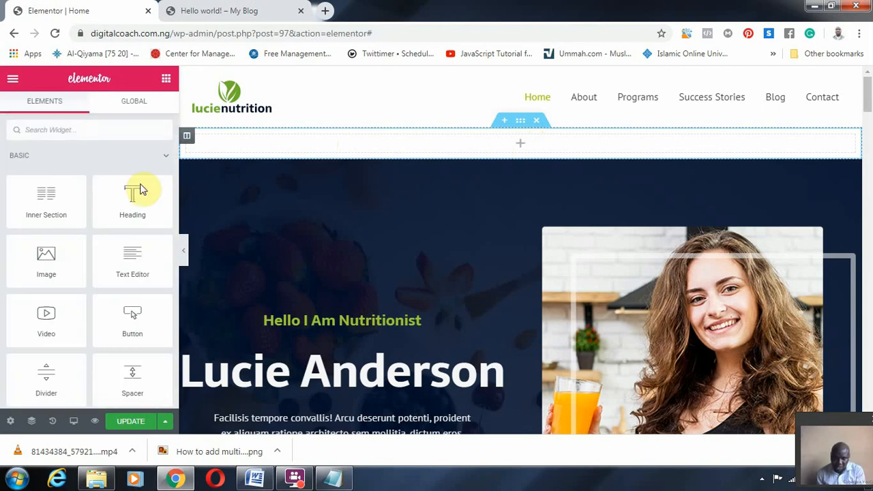
# Add an Image widget to the empty section above the hero and bring up its media chooser.
pyautogui.moveTo(48, 266); pyautogui.dragTo(526, 144)
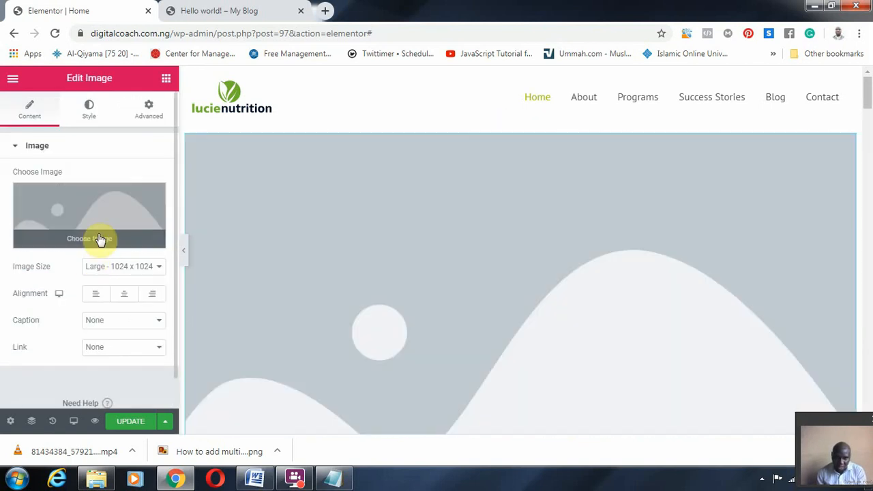
pyautogui.scroll(-1, 443, 200)
pyautogui.scroll(-3, 519, 225)
pyautogui.scroll(3, 455, 263)
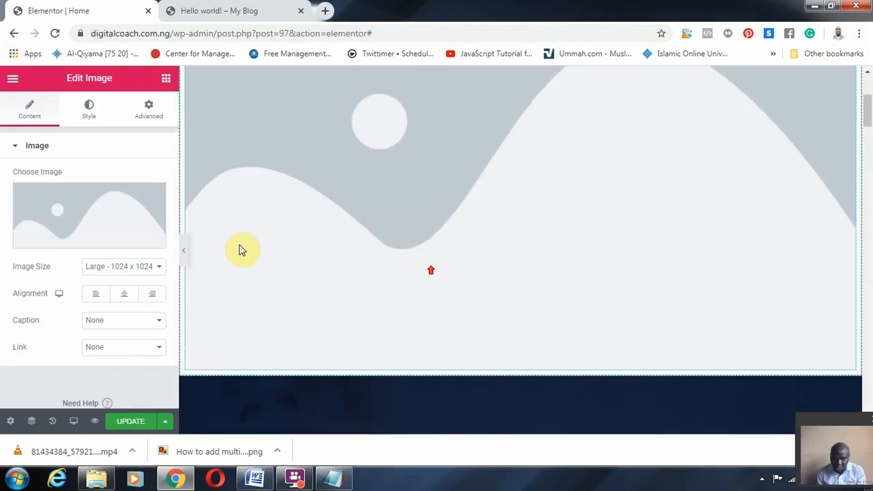
pyautogui.click(80, 244)
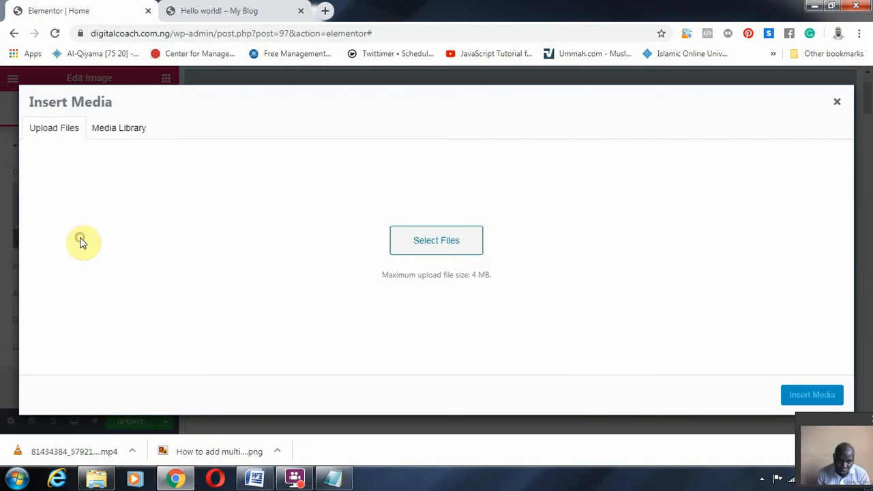
pyautogui.click(141, 134)
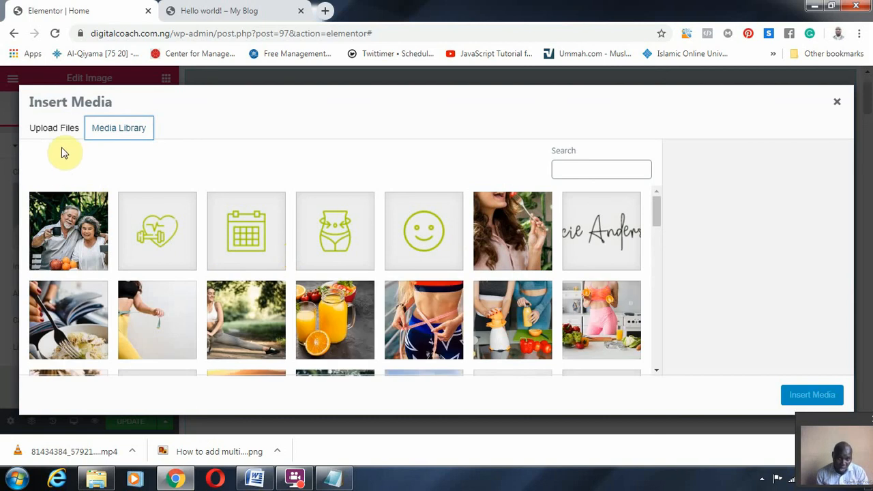
pyautogui.click(68, 228)
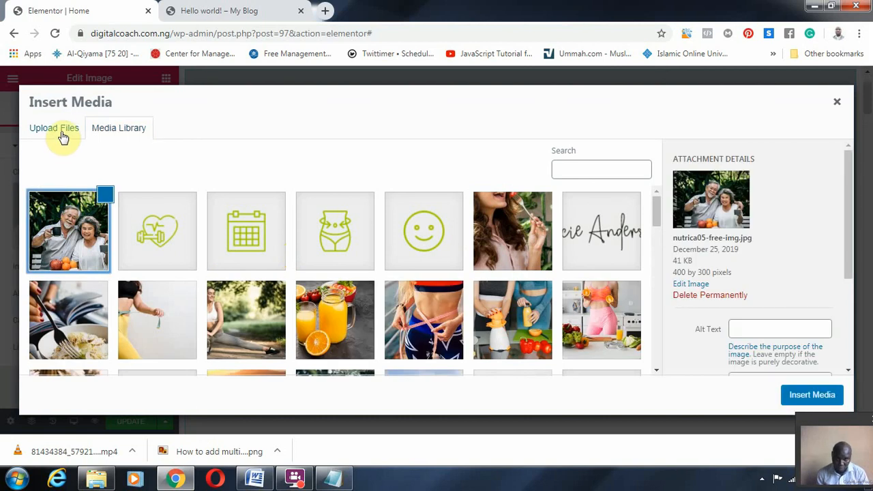
pyautogui.click(58, 128)
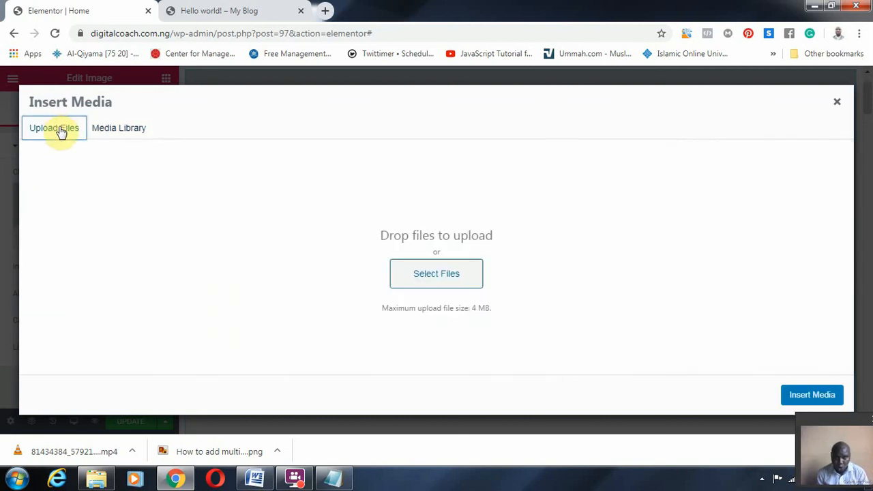
pyautogui.click(418, 279)
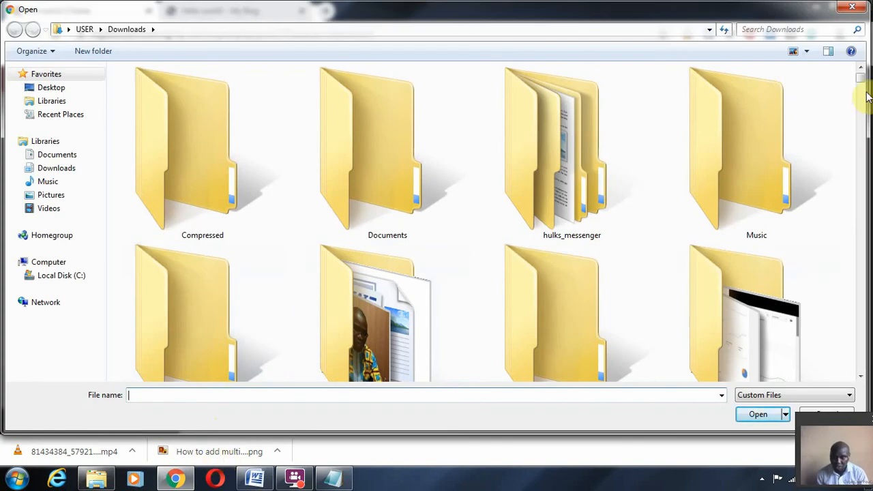
pyautogui.click(852, 6)
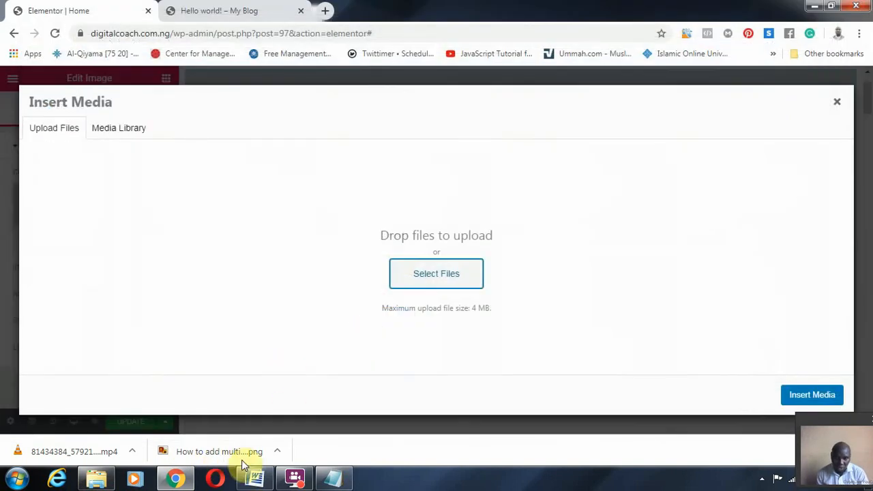
# Upload "How to add multiple websites into your hosting server.png" from the browser's downloads and insert it into the Image widget.
pyautogui.moveTo(226, 457); pyautogui.dragTo(307, 251)
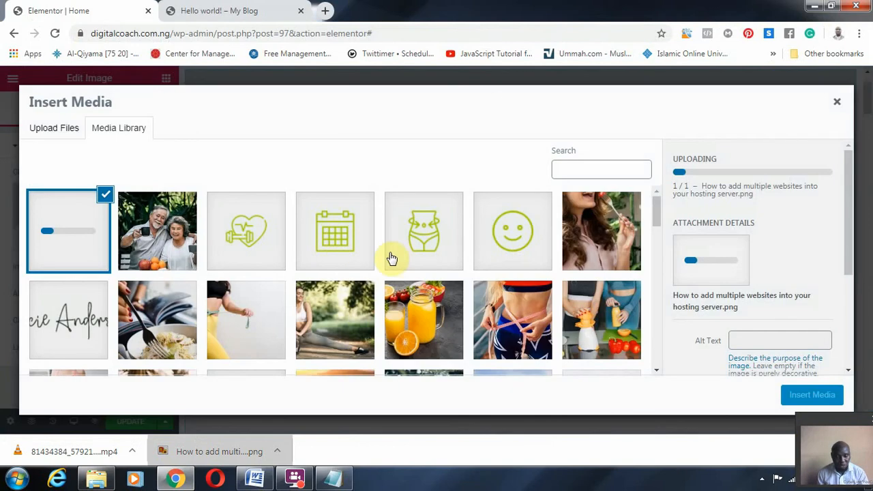
pyautogui.scroll(-1, 756, 350)
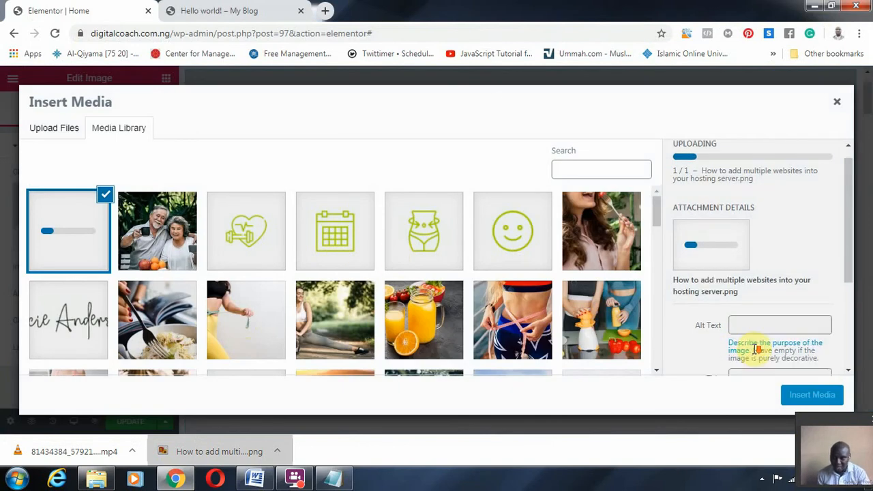
pyautogui.scroll(-3, 755, 350)
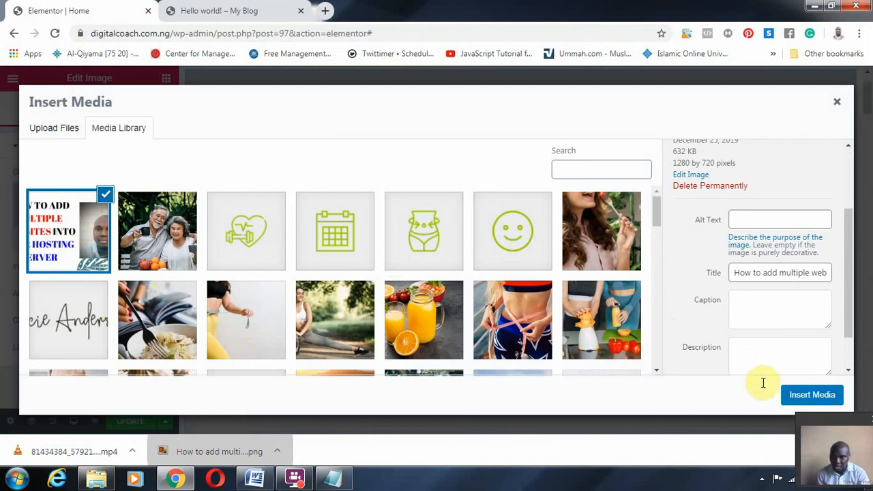
pyautogui.click(806, 398)
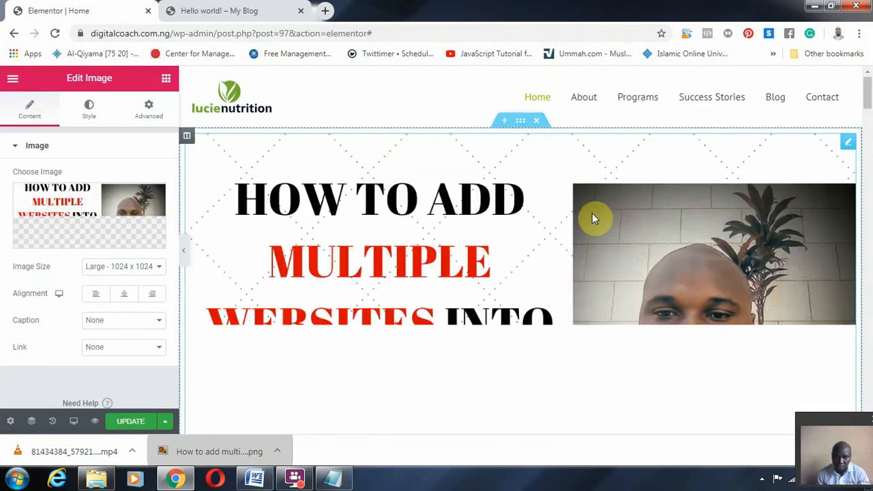
# Remove the picture together with its whole section above the hero and update the page.
pyautogui.scroll(-4, 658, 253)
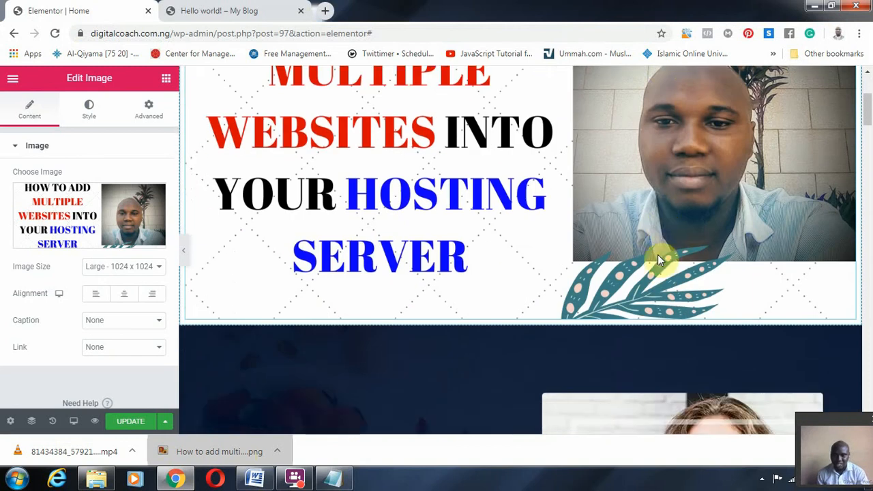
pyautogui.scroll(5, 657, 253)
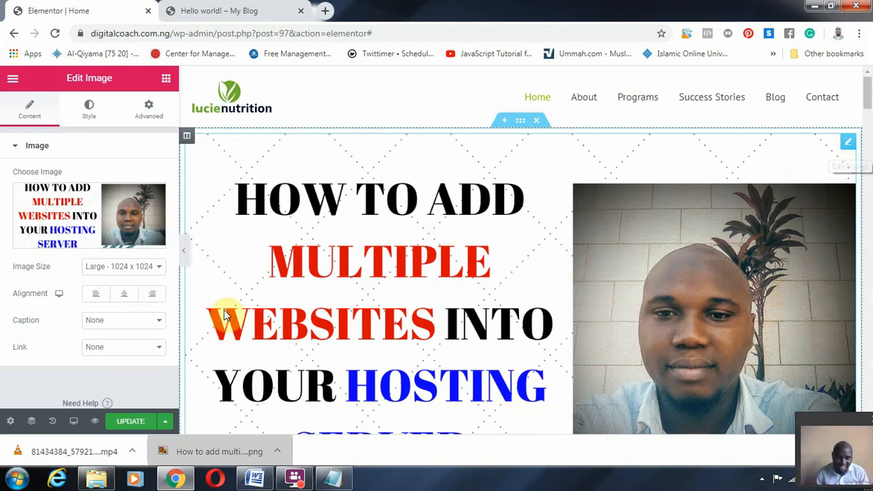
pyautogui.moveTo(101, 237)
pyautogui.click(154, 200)
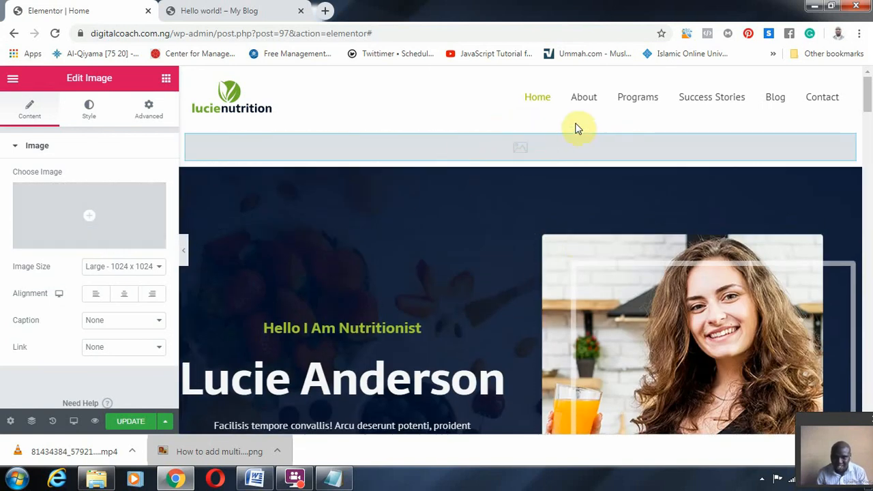
pyautogui.click(536, 126)
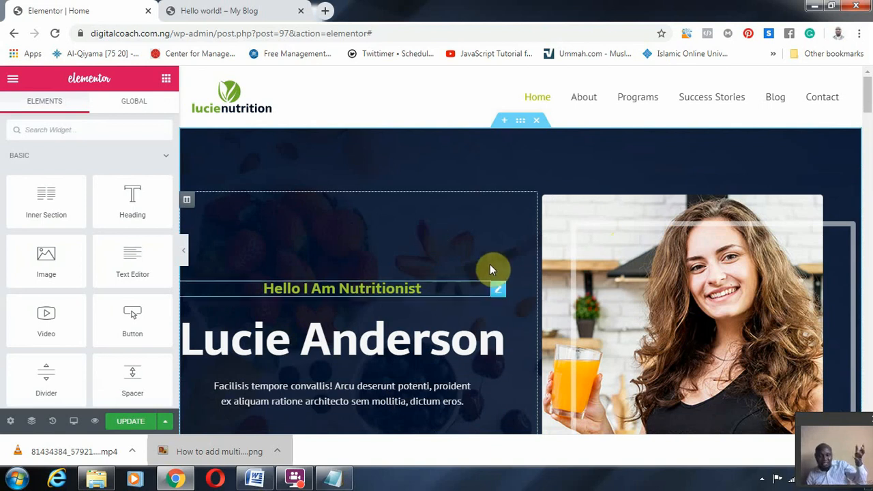
pyautogui.click(114, 424)
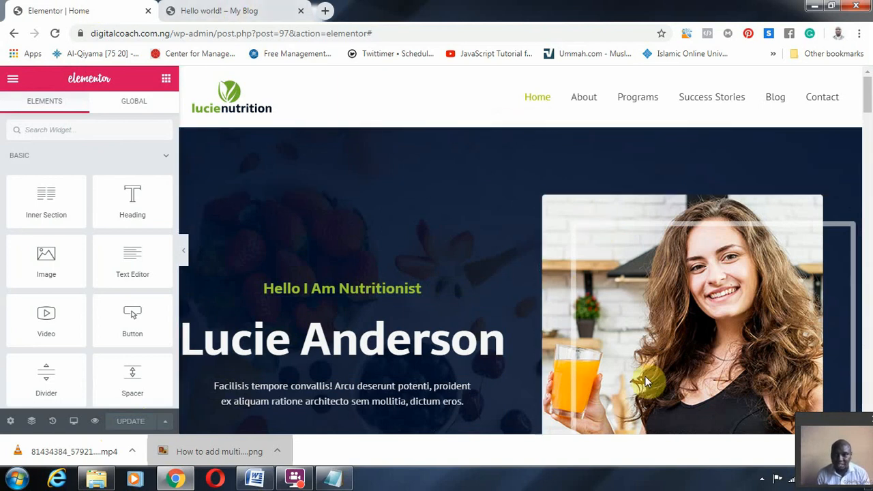
# Examine the available Basic and General widgets and the hero section of the Home page.
pyautogui.scroll(-4, 483, 302)
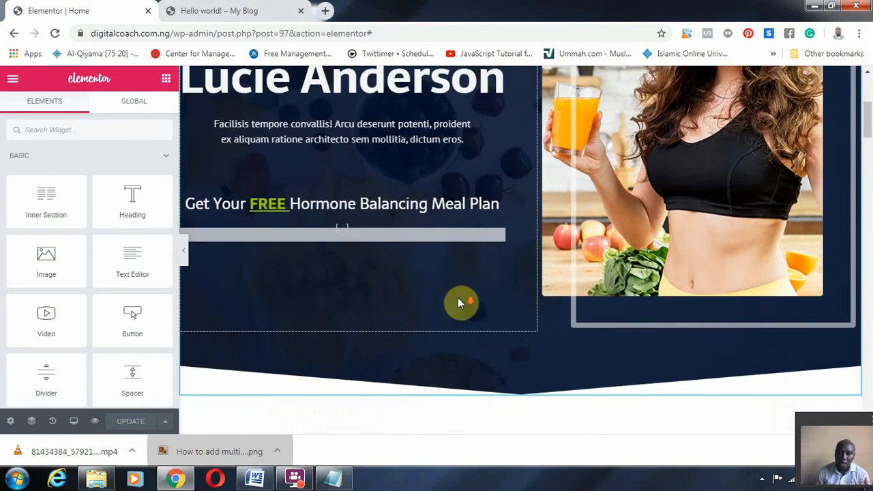
pyautogui.scroll(-2, 457, 297)
pyautogui.scroll(-3, 72, 302)
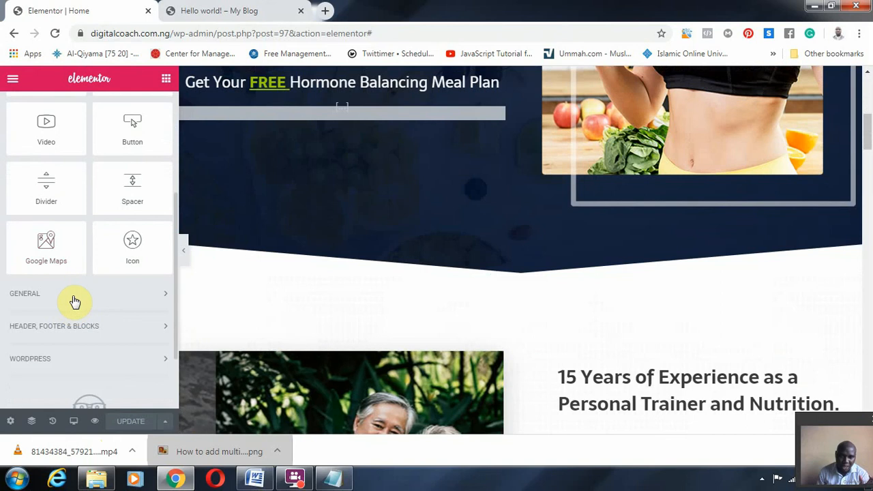
pyautogui.scroll(-1, 84, 273)
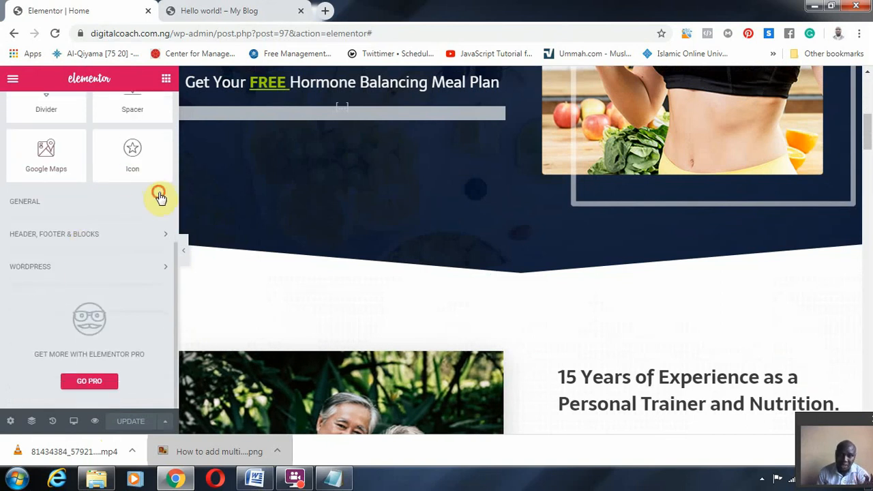
pyautogui.click(158, 197)
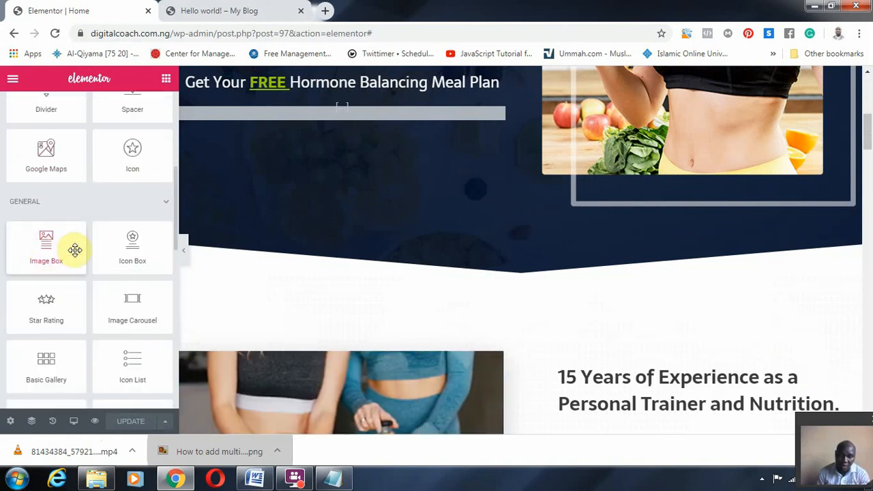
pyautogui.scroll(-1, 89, 290)
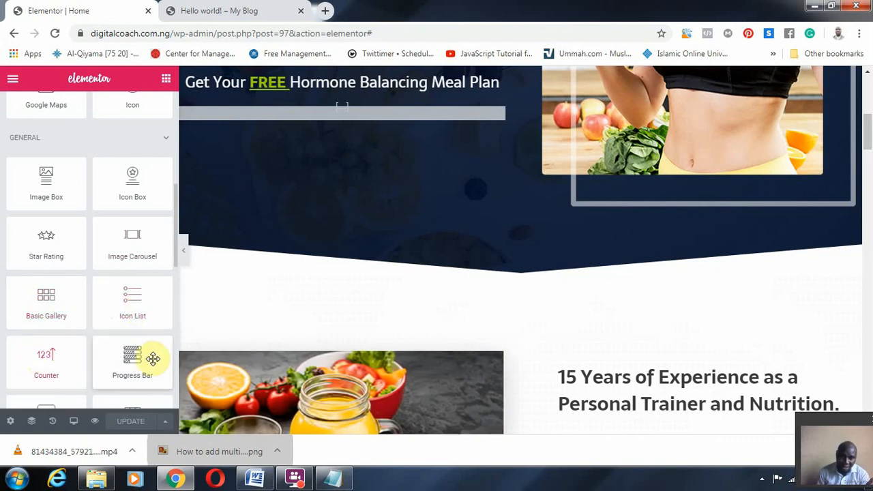
pyautogui.scroll(-2, 150, 360)
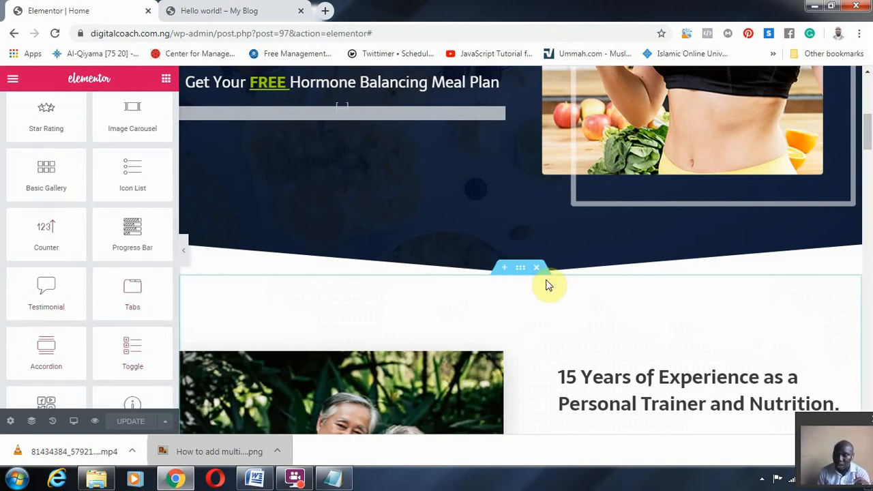
pyautogui.scroll(6, 559, 270)
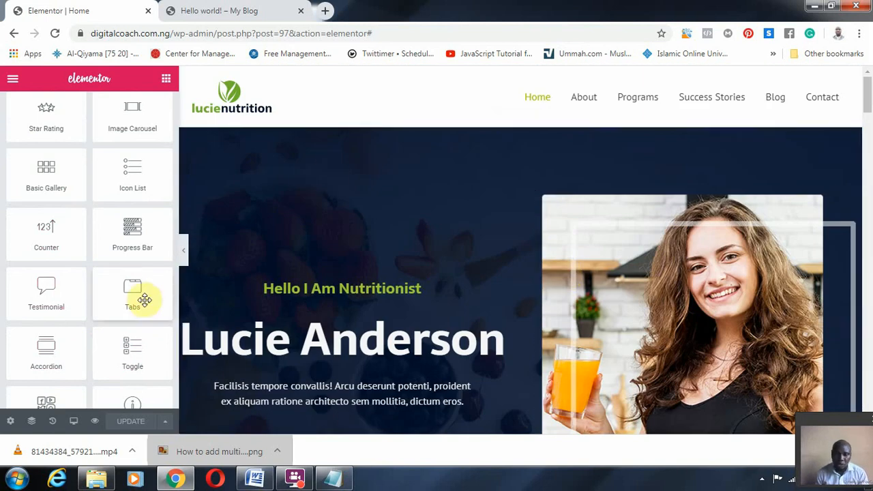
# Collapse the widget sidebar and view the hero section of the Home page at full width.
pyautogui.scroll(-3, 477, 202)
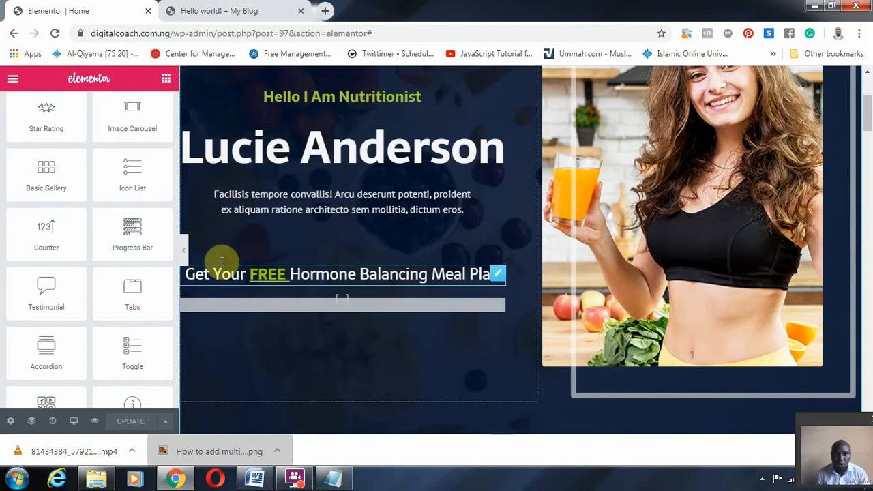
pyautogui.click(182, 251)
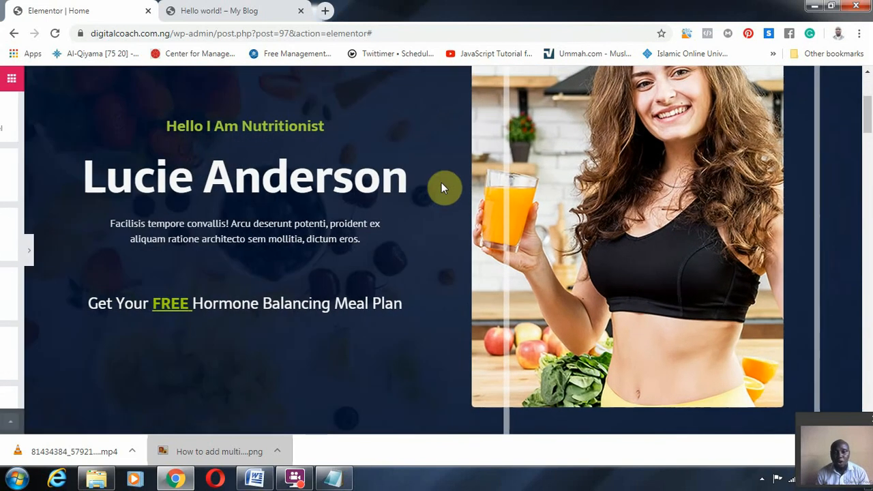
pyautogui.scroll(3, 420, 242)
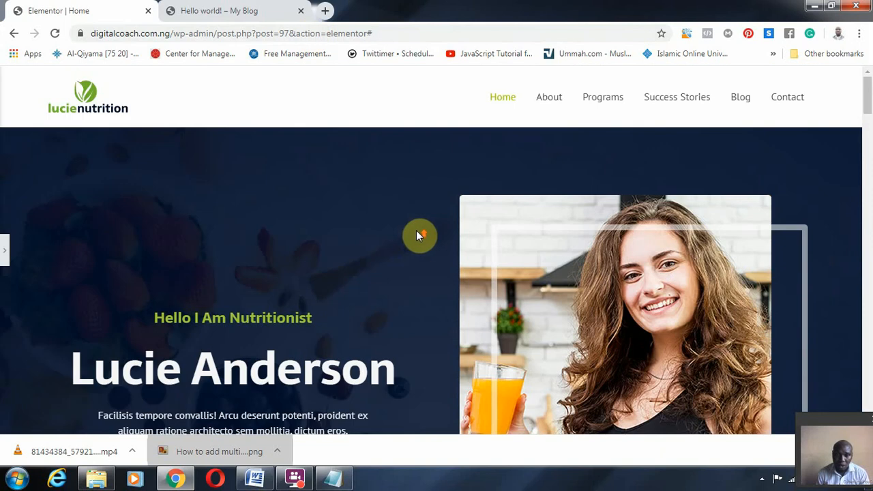
# Check the Word document holding the profile text, contact details and social links, and return to Chrome.
pyautogui.moveTo(256, 483)
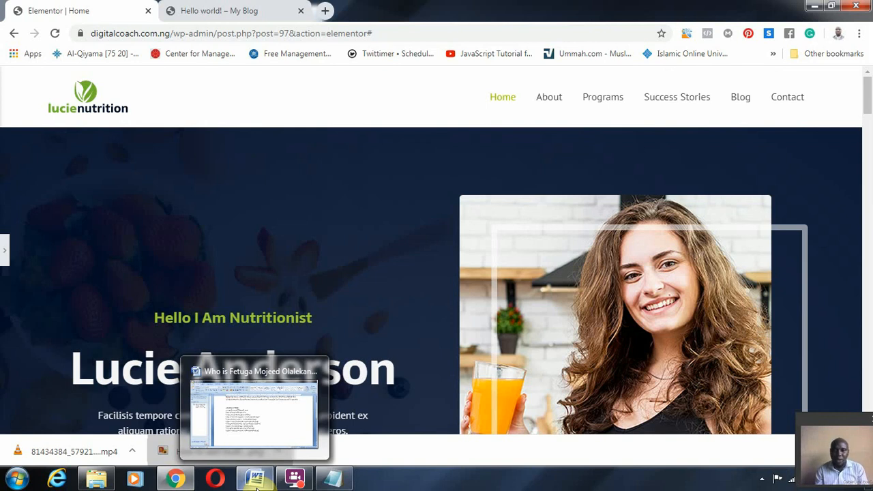
pyautogui.click(293, 450)
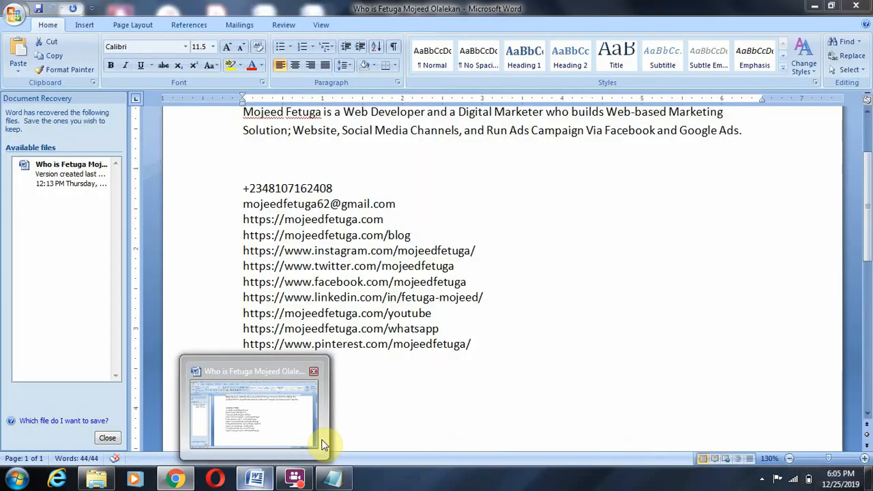
pyautogui.click(175, 479)
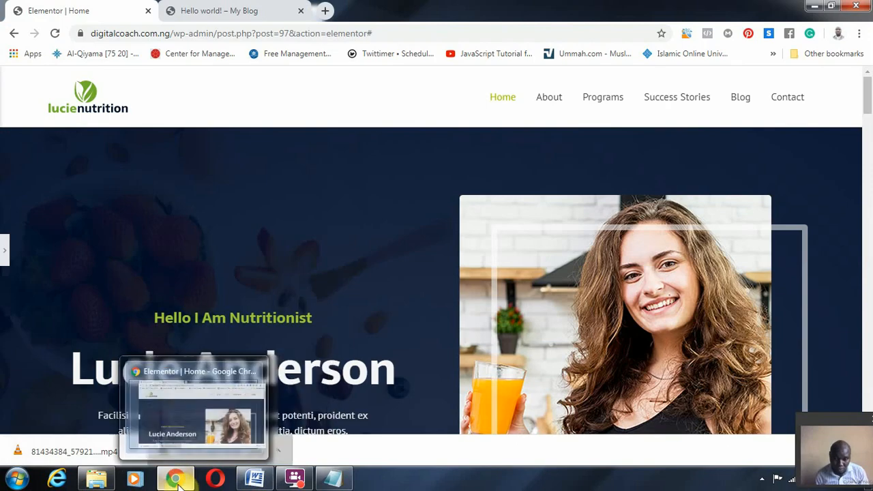